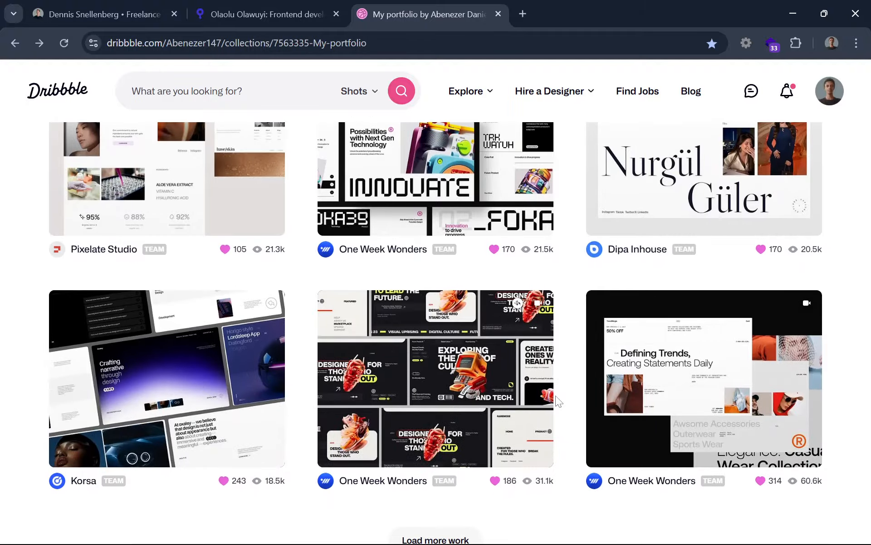
Examine the intro and recent-work sections of the Netherlands-based freelance designer and developer's portfolio site
key("ctrl+Tab")
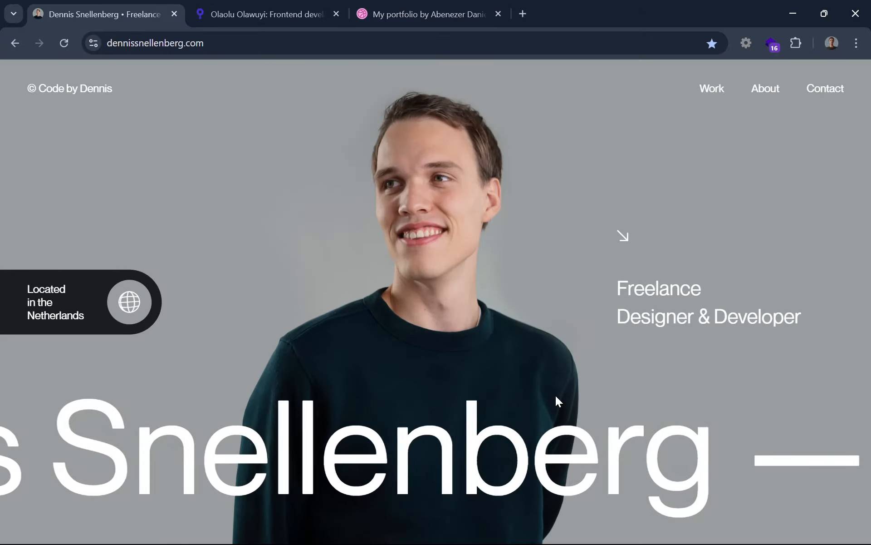
scroll(556, 396, "down", 5)
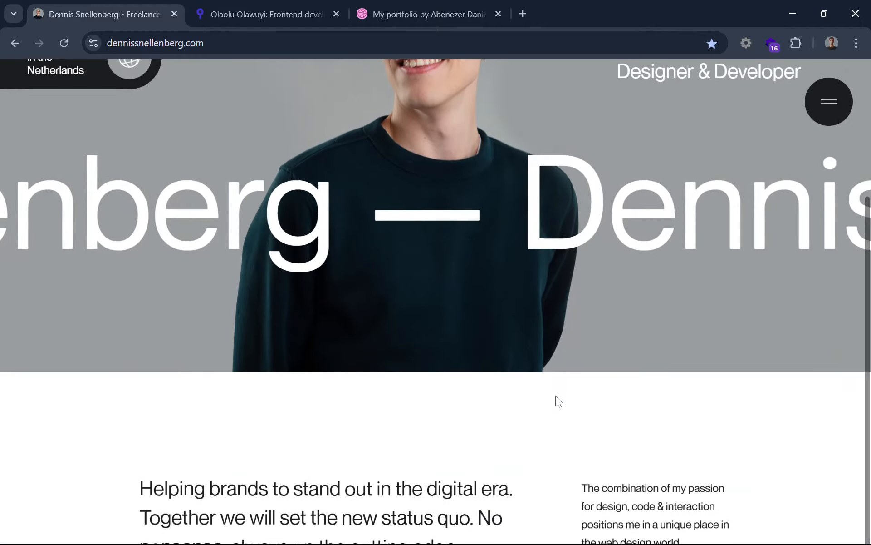
scroll(558, 402, "down", 6)
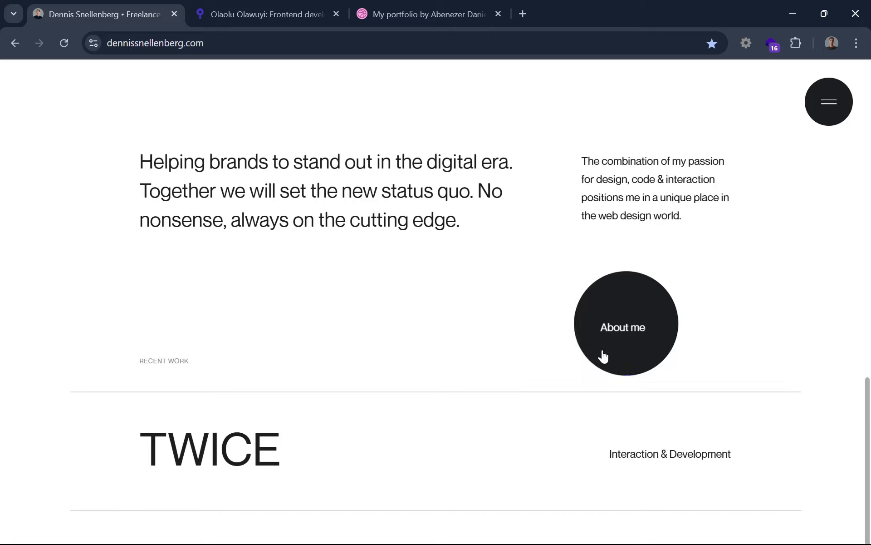
scroll(583, 382, "down", 1)
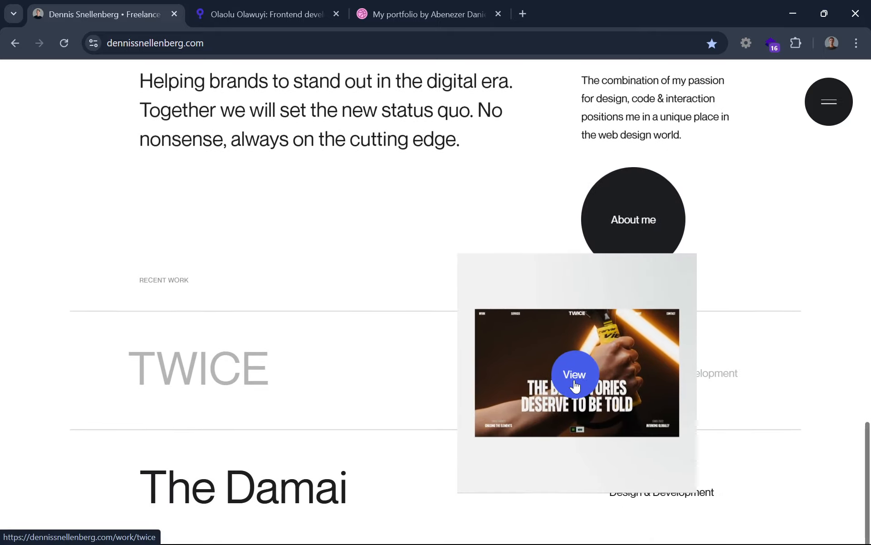
Switch to Figma and inspect the landing-hero-desktop wireframe with rulers and guides temporarily shown
key("ctrl+Tab")
key("alt+Tab")
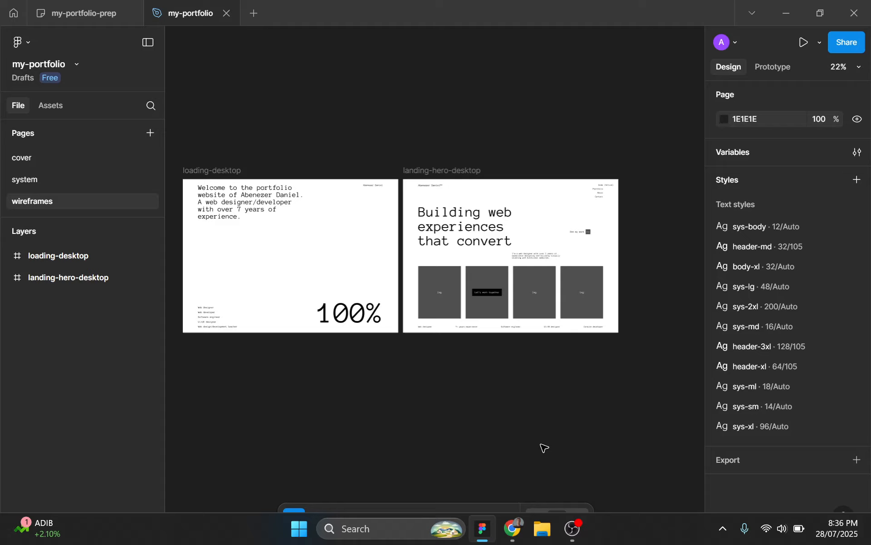
scroll(510, 278, "right", 1)
scroll(489, 198, "up", 3)
key("shift+r")
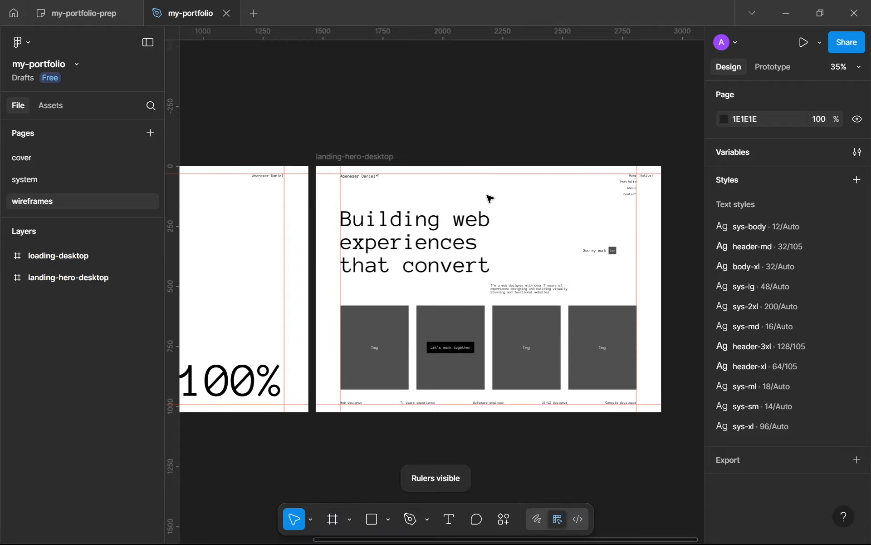
key("ctrl+shift+4")
scroll(335, 268, "down", 3)
scroll(508, 263, "up", 3)
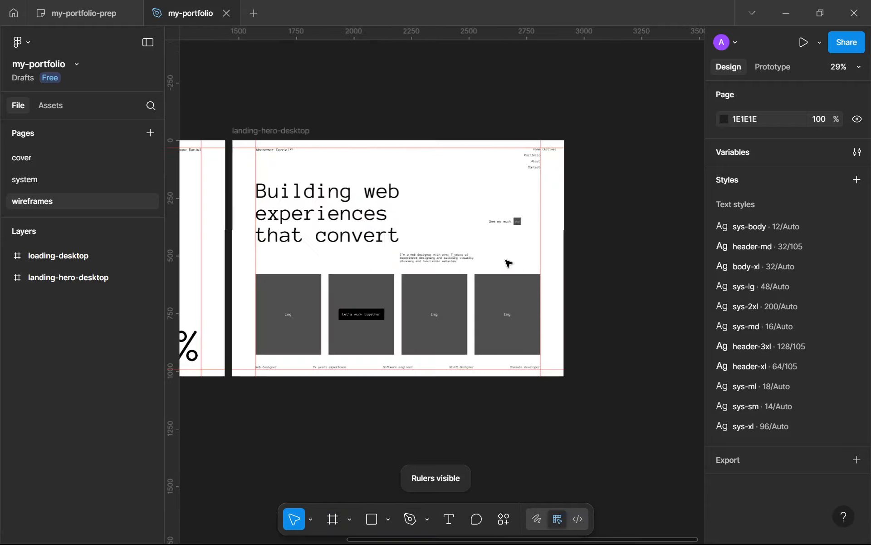
key("ctrl+shift+4")
key("shift+r")
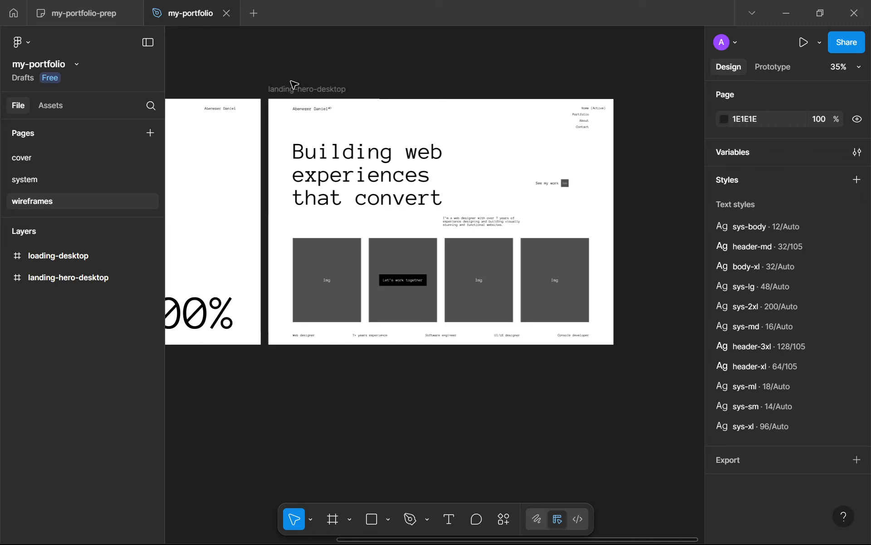
Review the landing page's section list in the my-portfolio-prep file and return to the my-portfolio wireframes
left_click(99, 13)
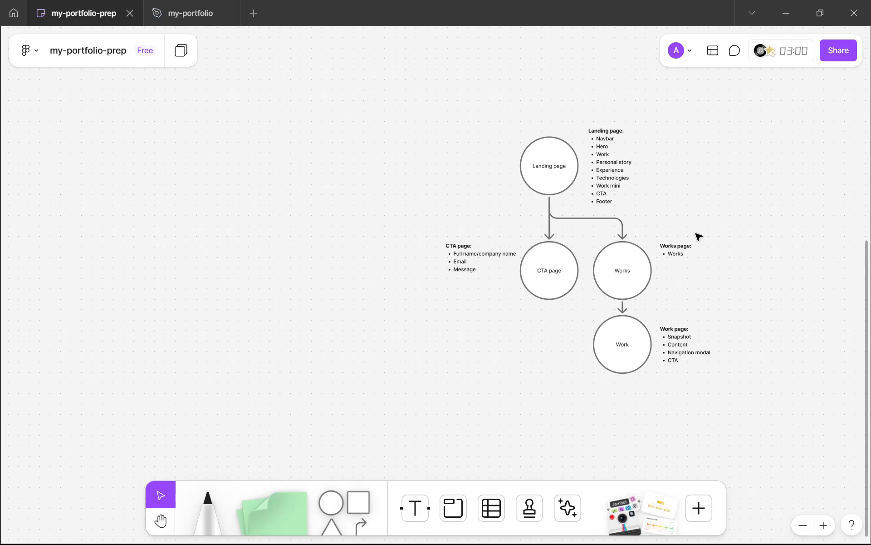
scroll(640, 164, "up", 10)
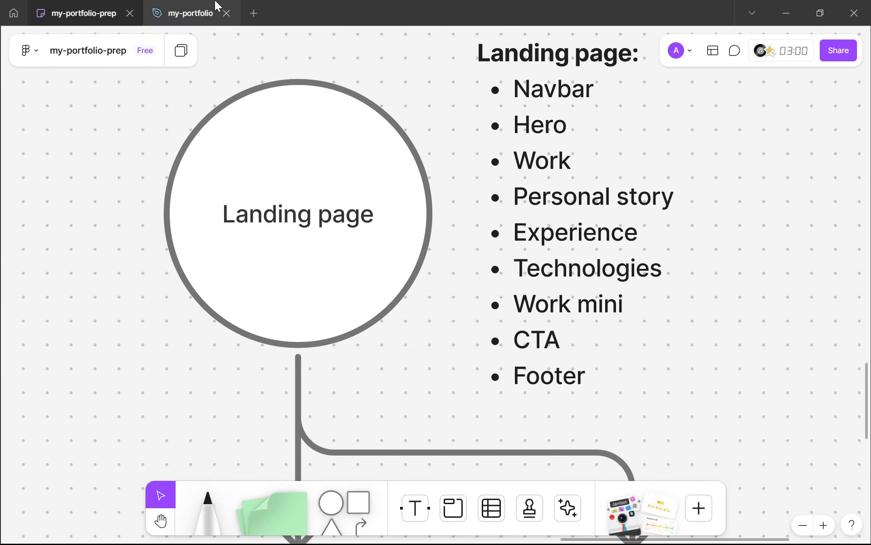
left_click(217, 6)
Duplicate the landing-hero-desktop frame
left_click(388, 117)
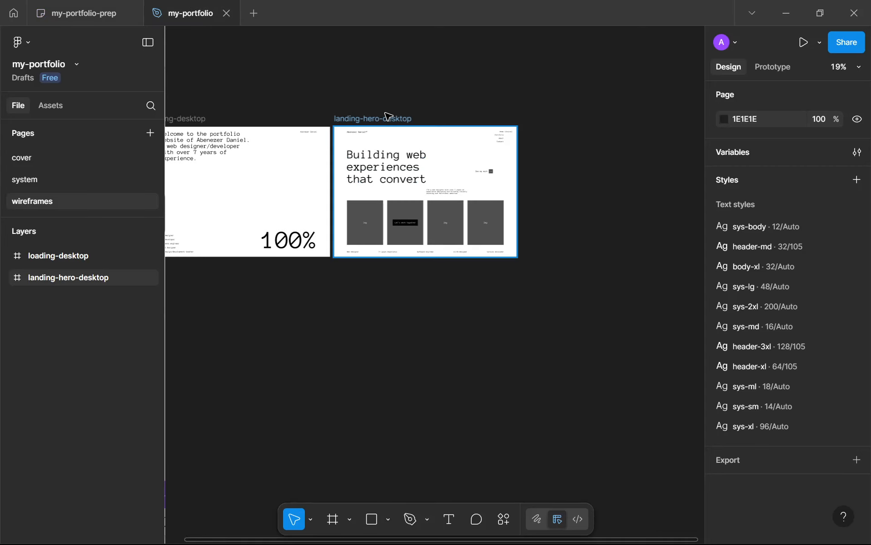
scroll(409, 136, "down", 3)
key("ctrl+d")
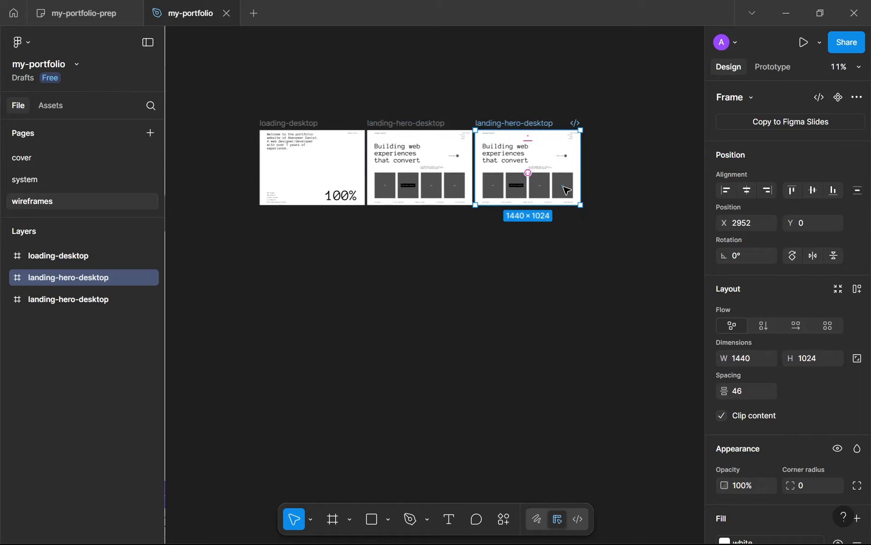
Move the duplicated frame 8 px left to X 2944, leaving a 32 px gap to the original frame
scroll(552, 181, "up", 5)
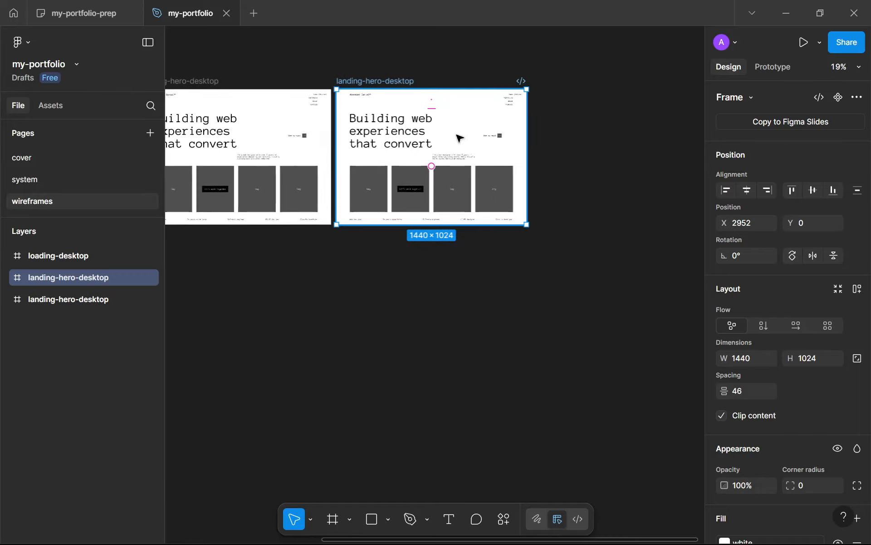
scroll(409, 84, "up", 3)
key("alt")
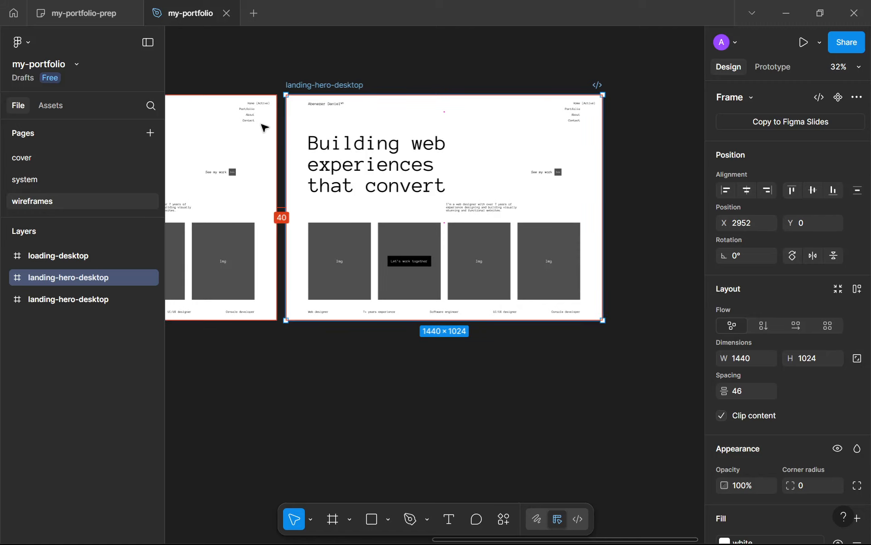
key("Left")
key("Left")
key("Left")
key("Left")
key("Left")
key("Left")
key("Left")
key("Left")
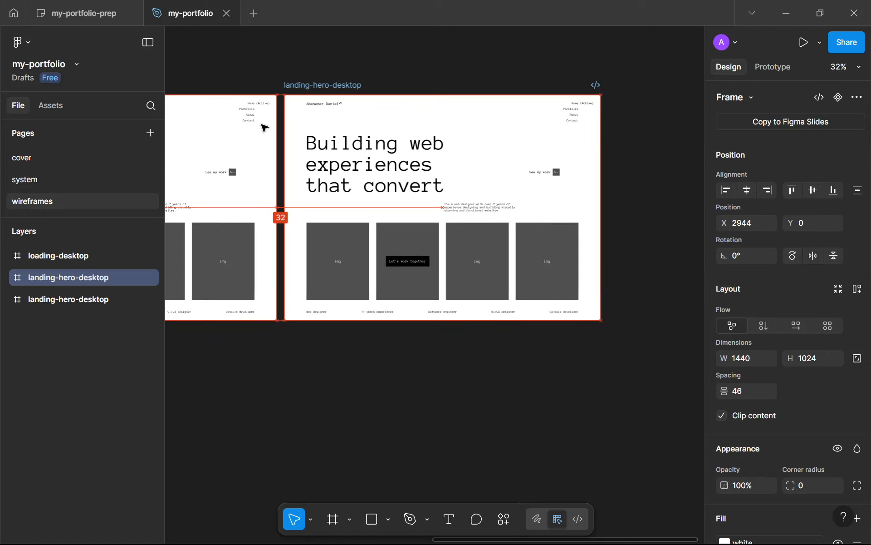
Delete the hero layer from the duplicated landing-hero-desktop frame
key("Return")
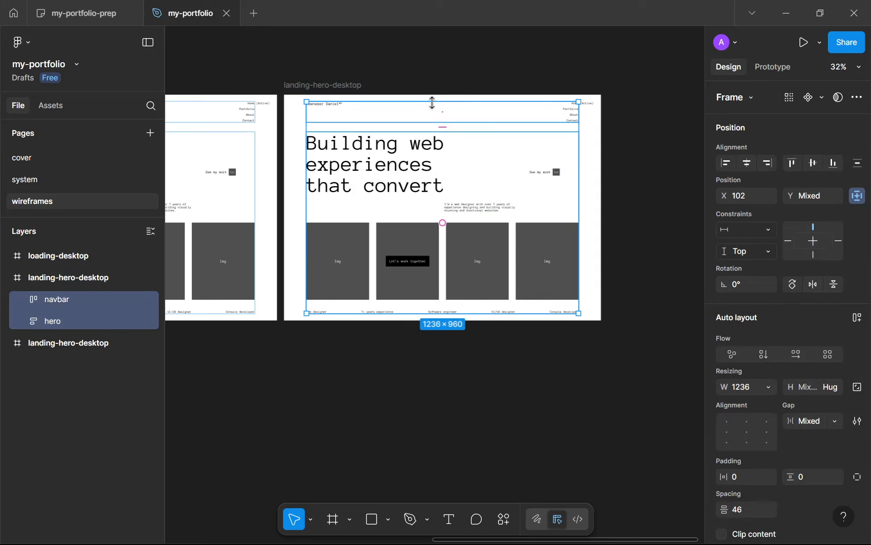
left_click(454, 164)
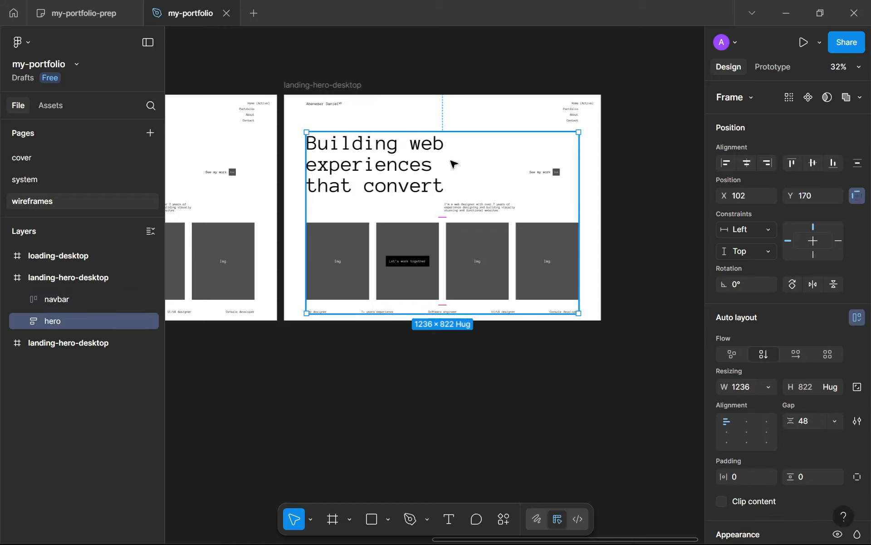
key("Delete")
scroll(558, 121, "up", 5)
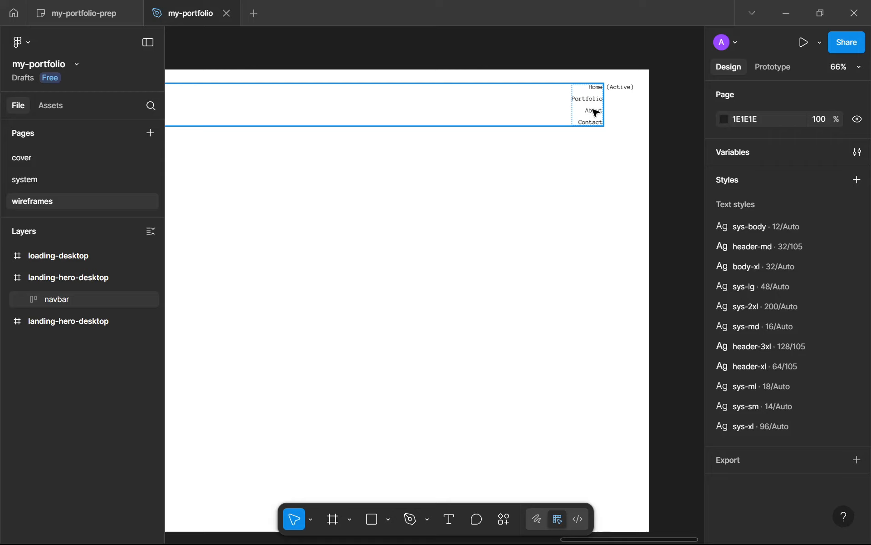
scroll(594, 113, "down", 5)
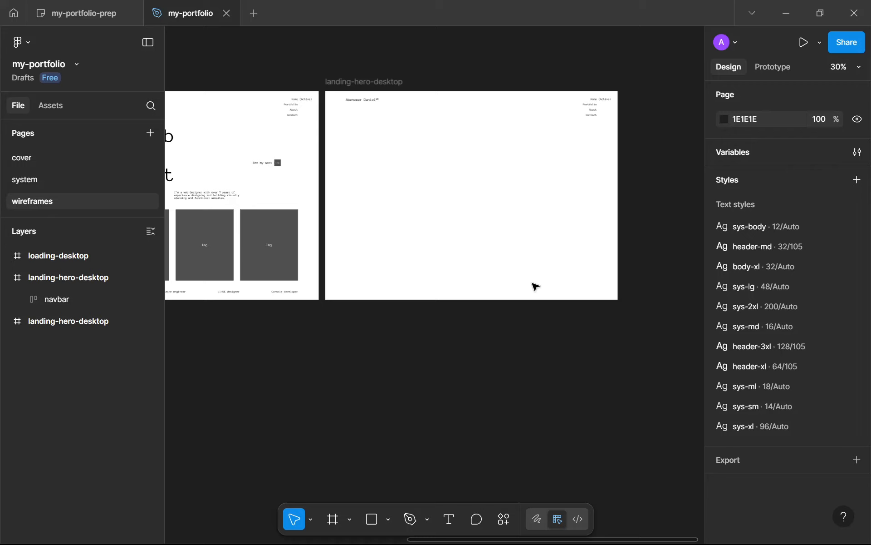
Switch to Chrome and examine the olaolu.dev intro and career sections and how its navigation menu opens and closes
key("alt+Tab")
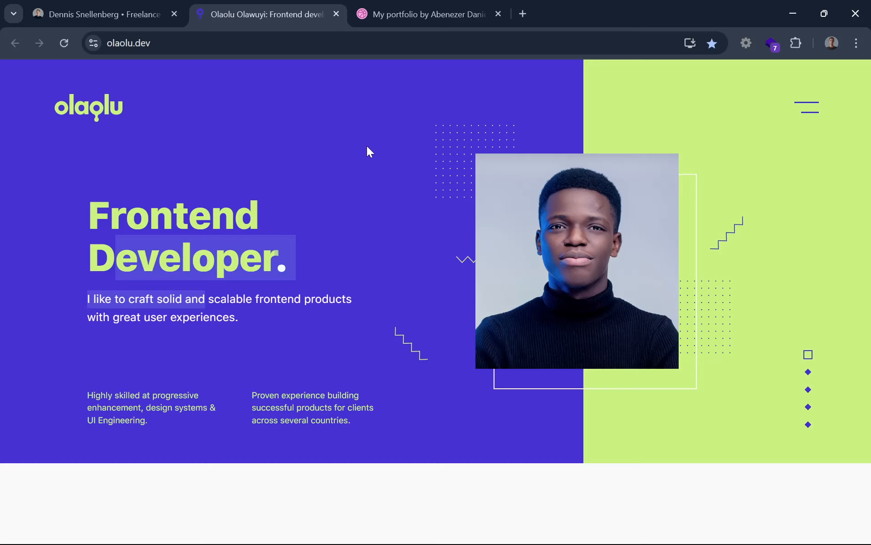
scroll(496, 159, "down", 1)
scroll(496, 159, "down", 5)
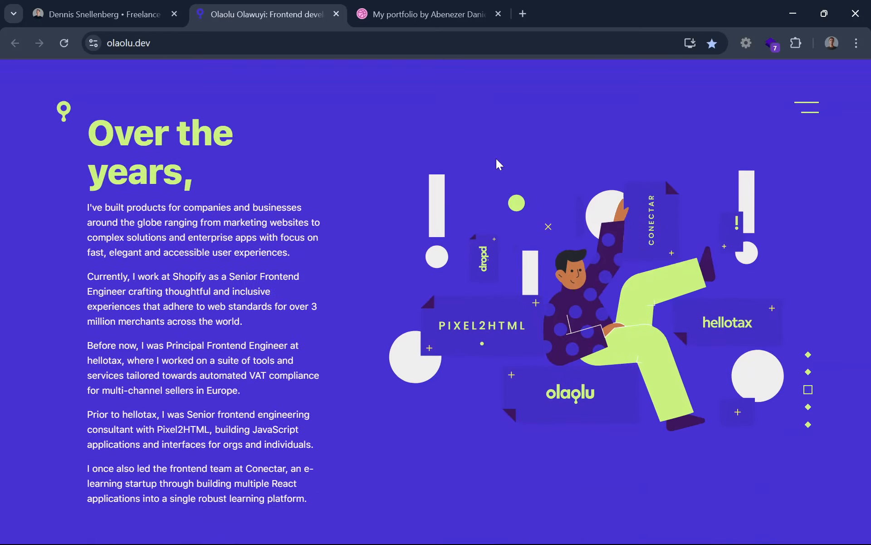
left_click(800, 111)
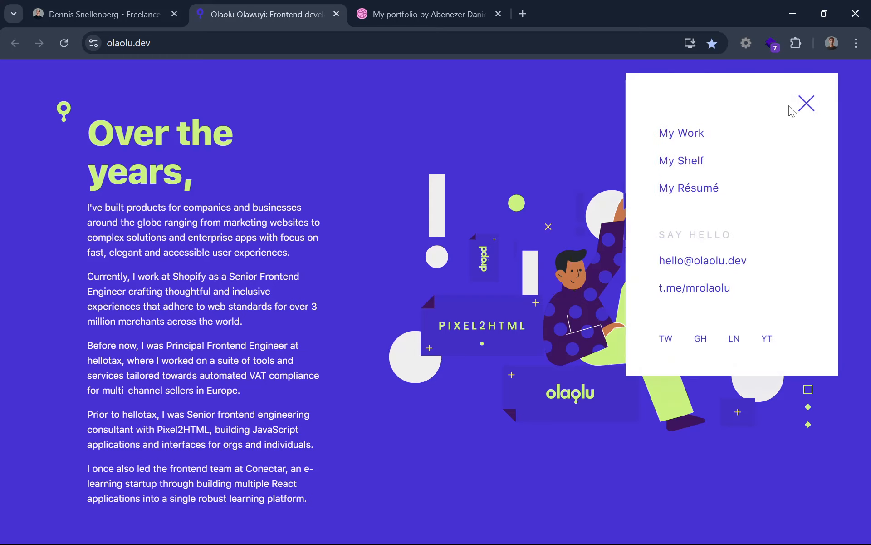
scroll(602, 122, "up", 5)
scroll(532, 134, "down", 3)
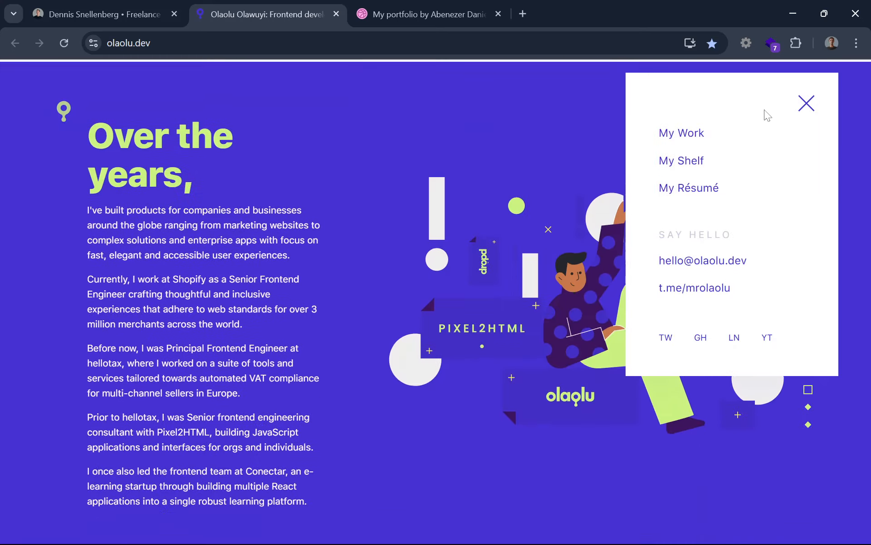
left_click(803, 108)
Examine the lower sections of olaolu.dev down to the contact form and footer, including the menu there
scroll(801, 111, "down", 5)
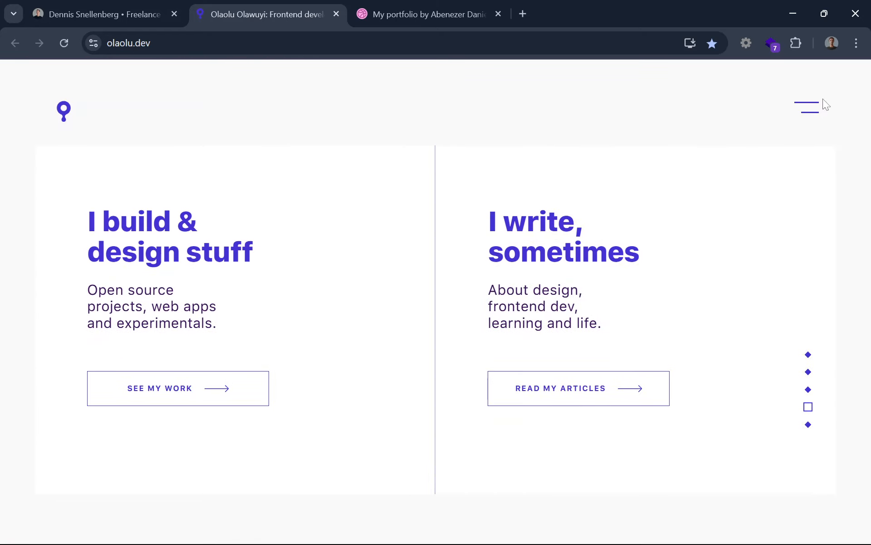
scroll(824, 104, "down", 5)
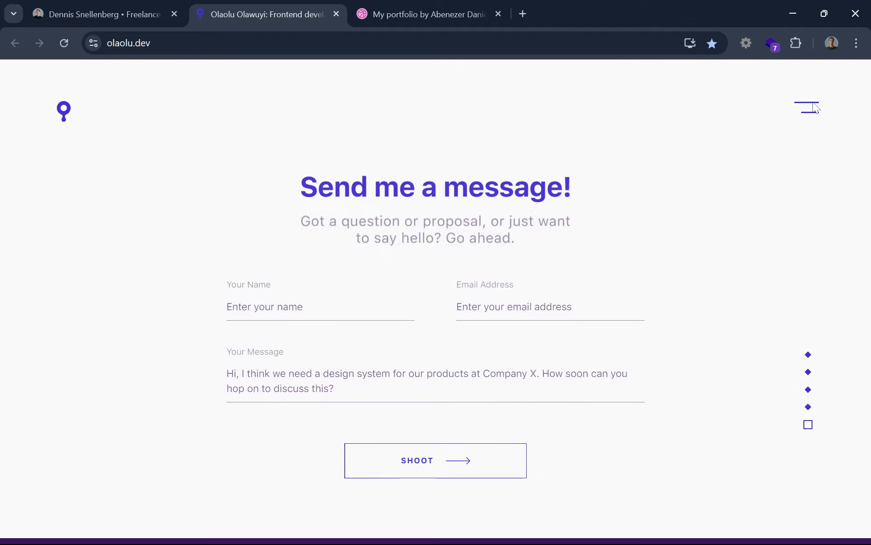
left_click(807, 107)
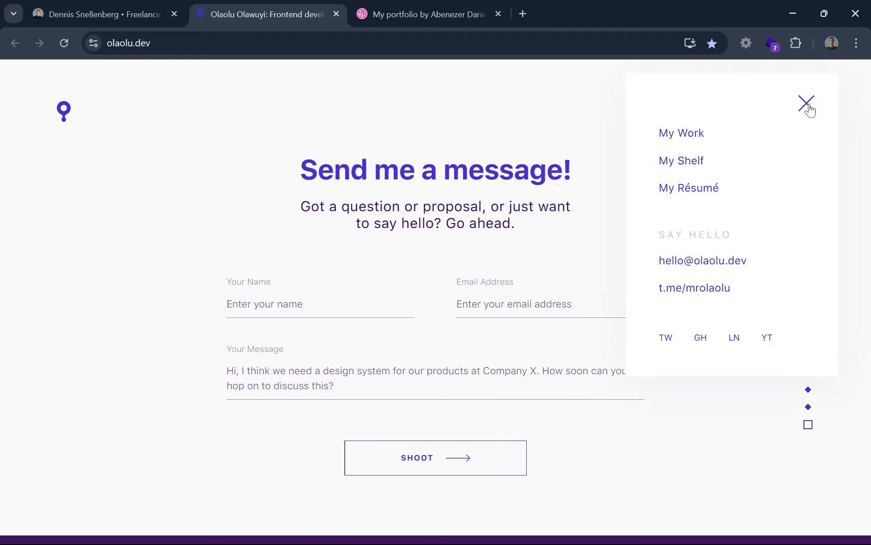
left_click(807, 104)
scroll(810, 110, "down", 5)
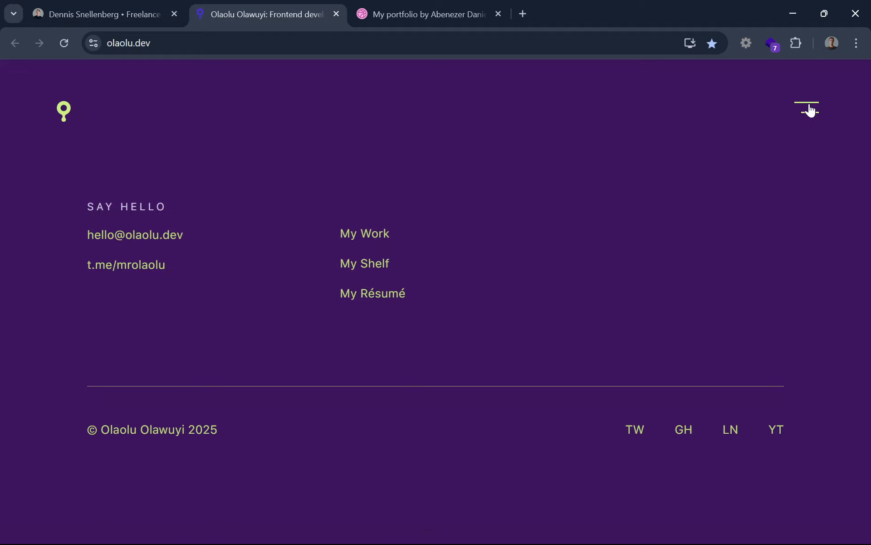
scroll(810, 110, "up", 5)
scroll(810, 109, "down", 5)
Return to the freelance designer's portfolio site and examine its header links, scrolled-state slide-out navigation and recent-work list
key("ctrl+shift+Tab")
scroll(799, 158, "up", 8)
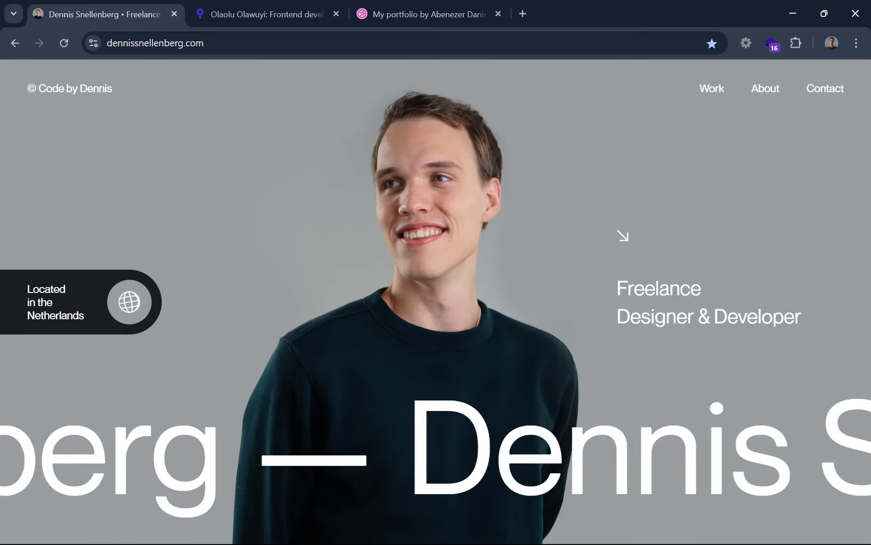
scroll(826, 109, "down", 5)
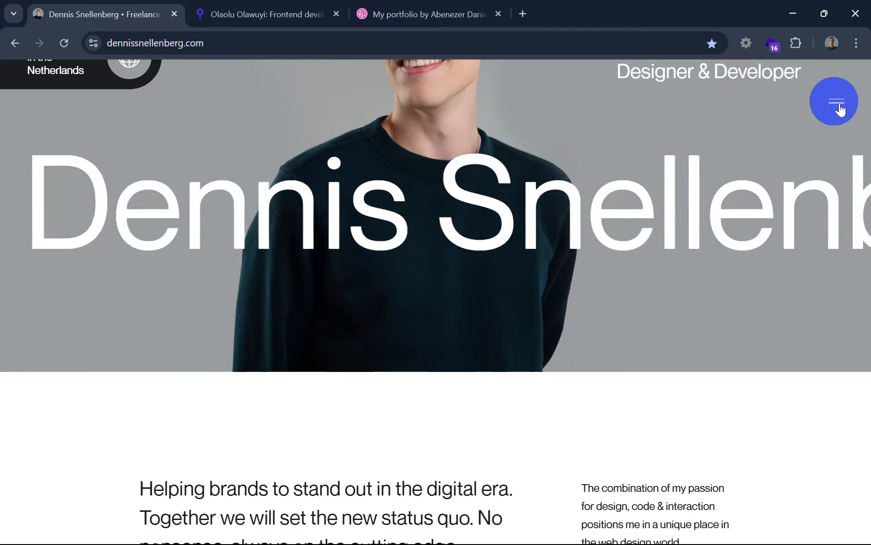
left_click(835, 103)
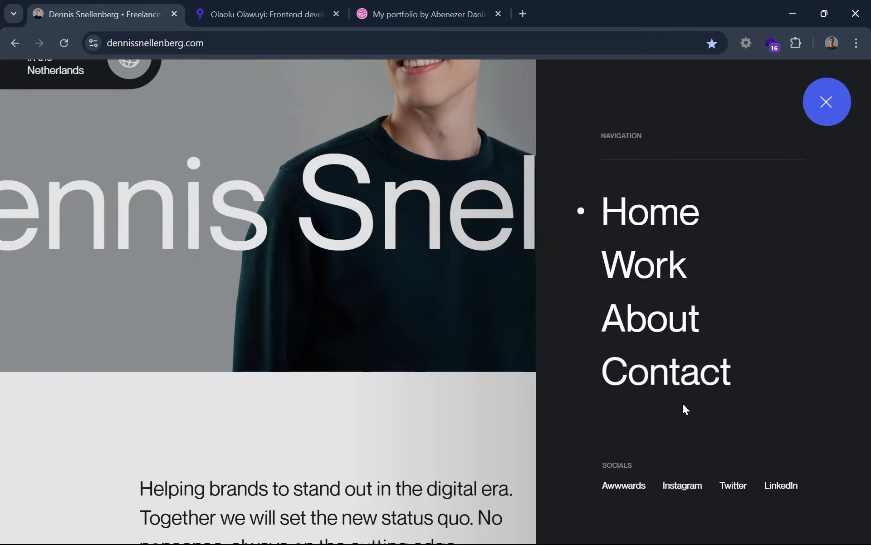
left_click(827, 119)
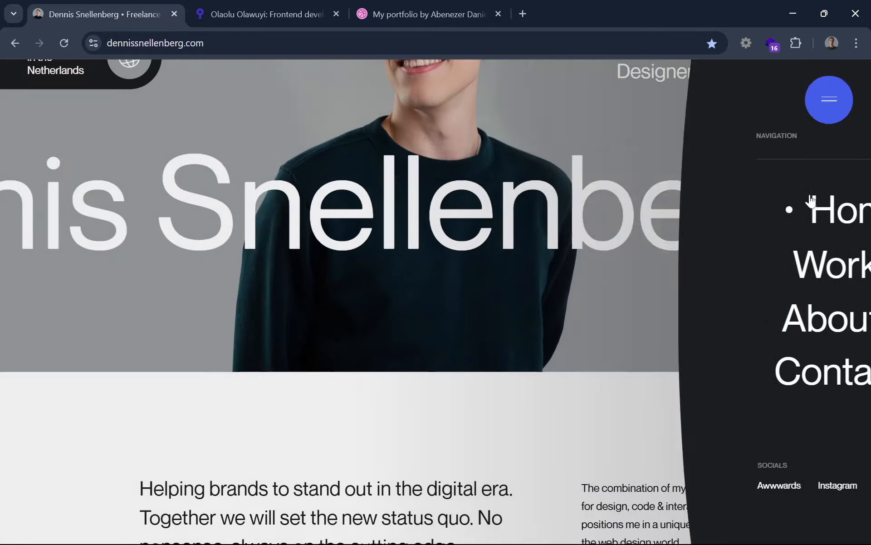
scroll(801, 214, "down", 1)
scroll(801, 216, "down", 5)
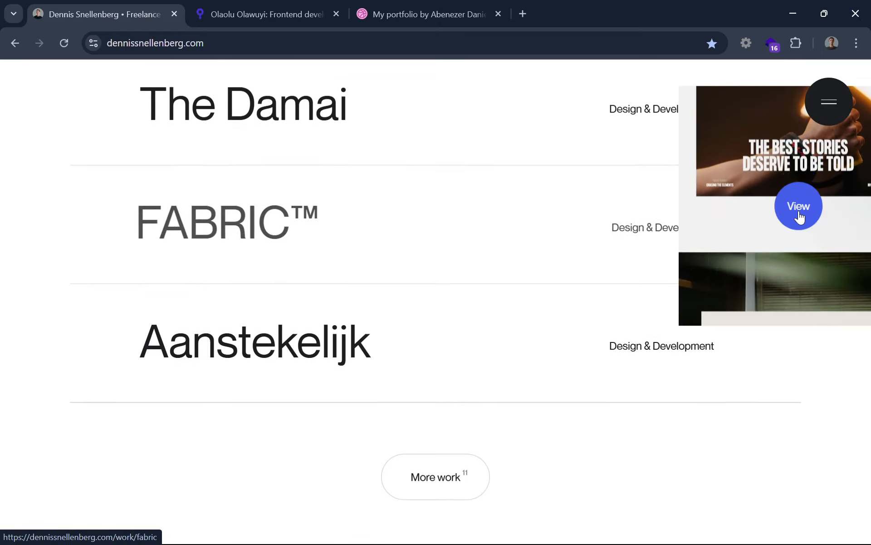
Open the Baseskin Beauty Marketplace shot from the Dribbble My portfolio collection and return to the collection
key("ctrl+3")
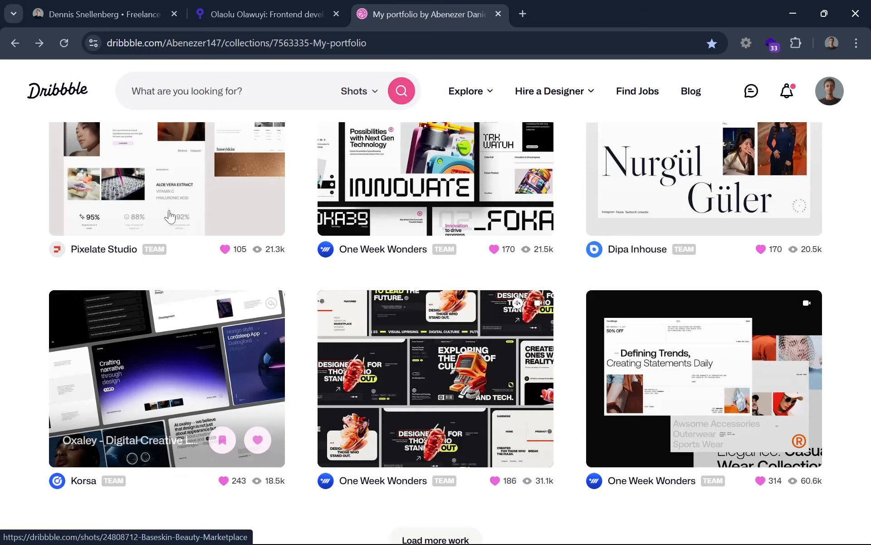
left_click(215, 212)
scroll(218, 218, "up", 3)
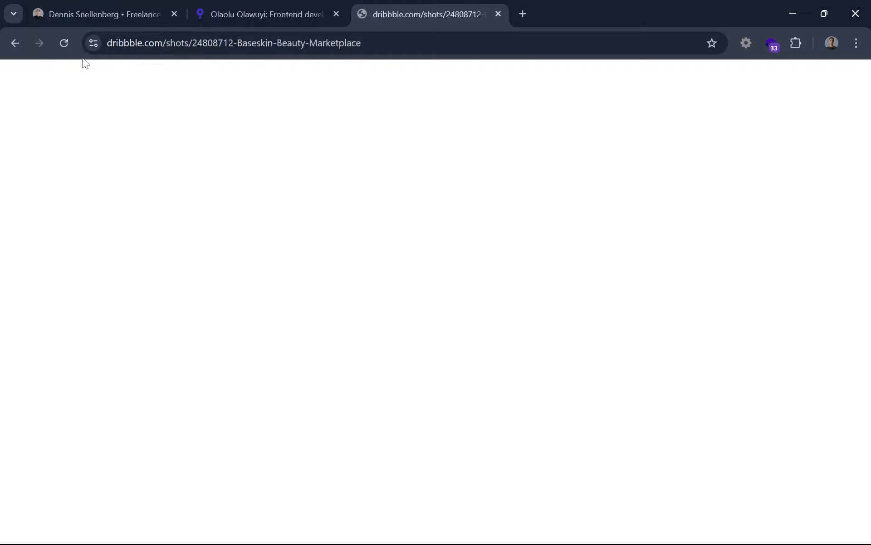
left_click(18, 44)
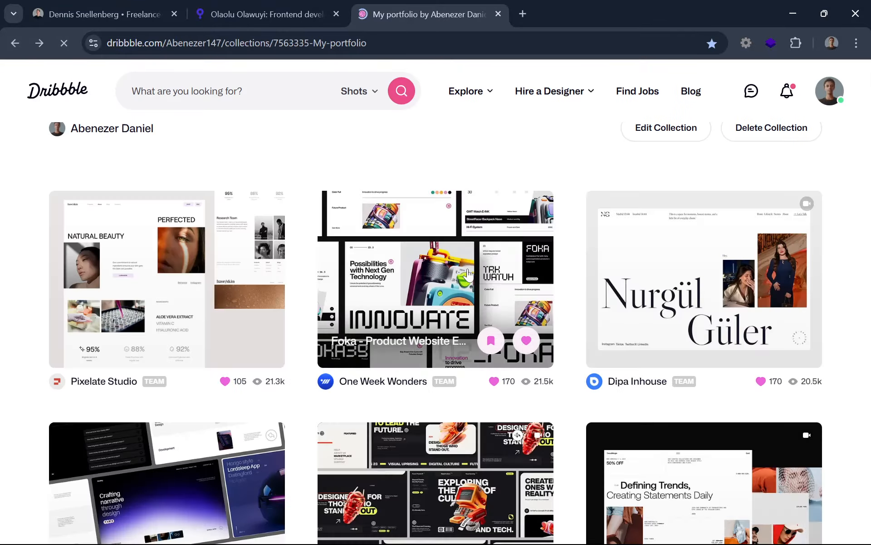
Open the Foka - Product Website Exploration Animation shot from the collection and look through its page
left_click(468, 268)
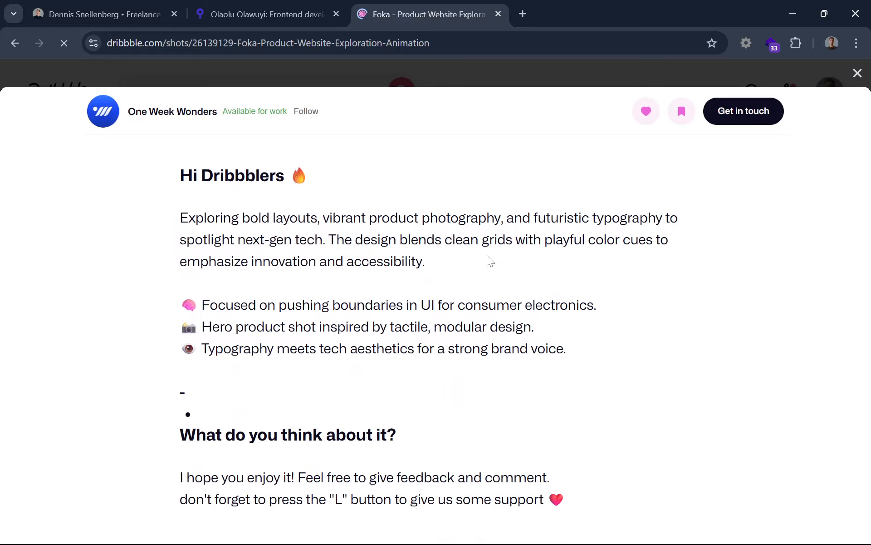
scroll(488, 260, "down", 4)
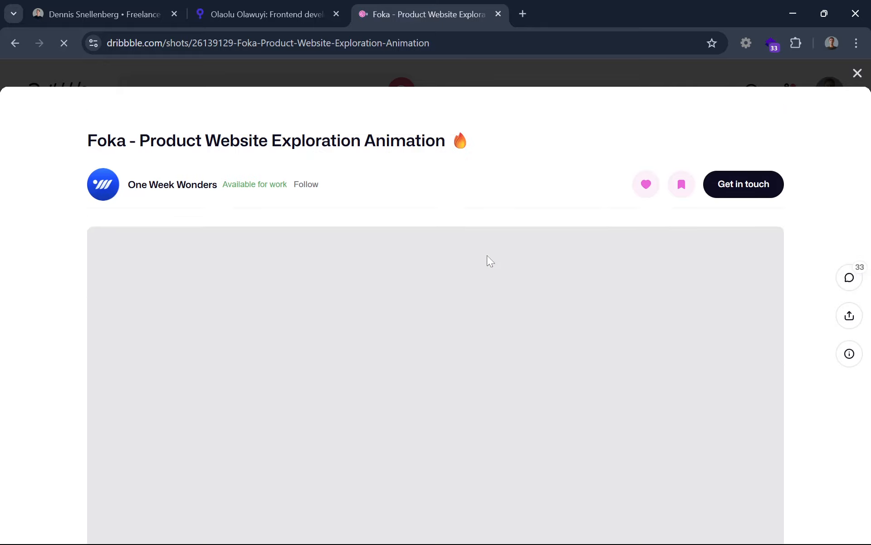
scroll(487, 255, "down", 10)
scroll(487, 256, "up", 3)
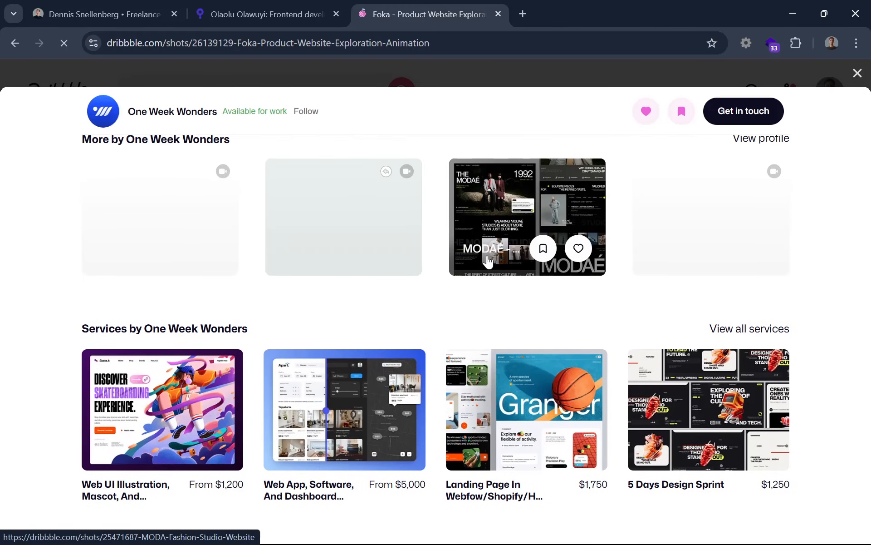
scroll(489, 259, "up", 15)
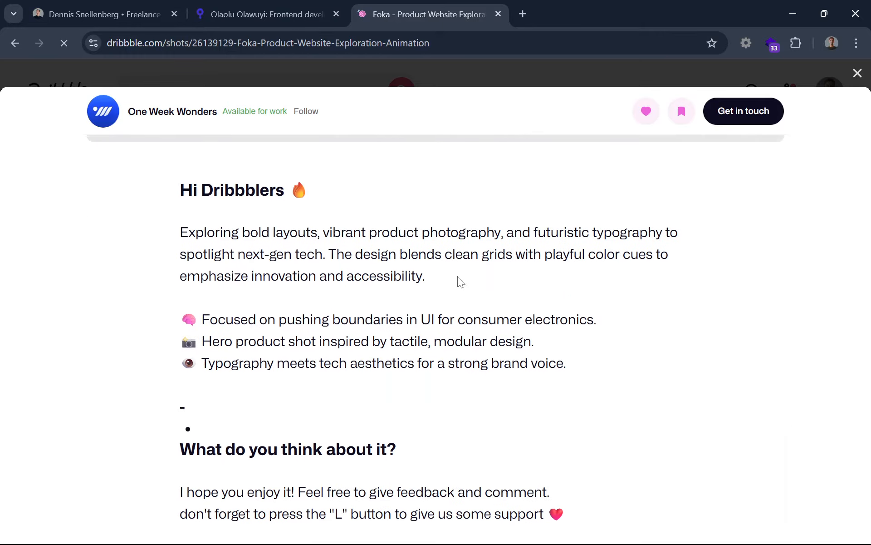
Switch to Figma and examine the navbar links in the two landing-hero-desktop frames
left_click(470, 537)
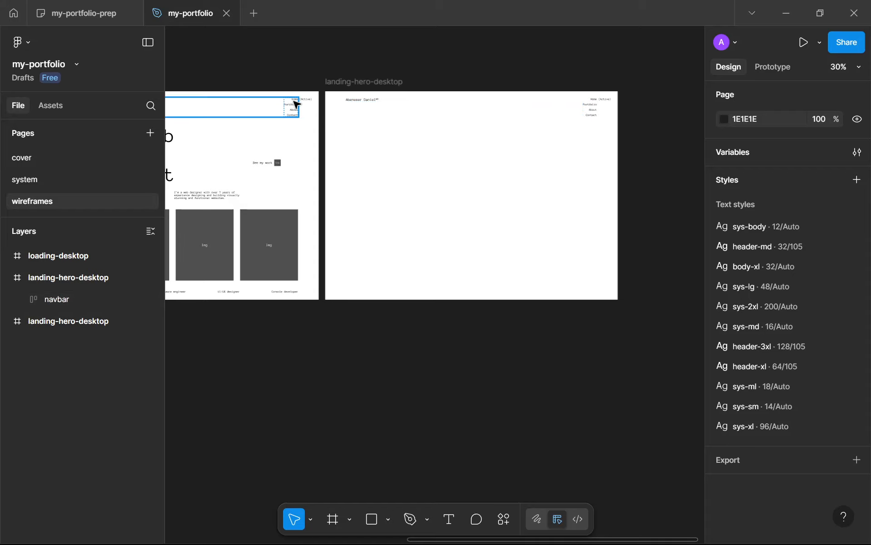
scroll(296, 103, "up", 5)
left_click_drag(295, 107, 375, 107)
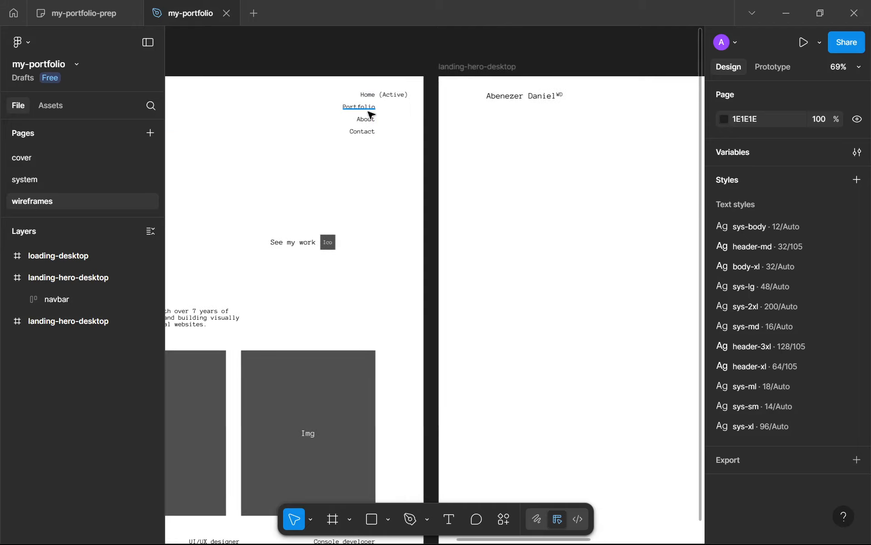
scroll(368, 111, "down", 4)
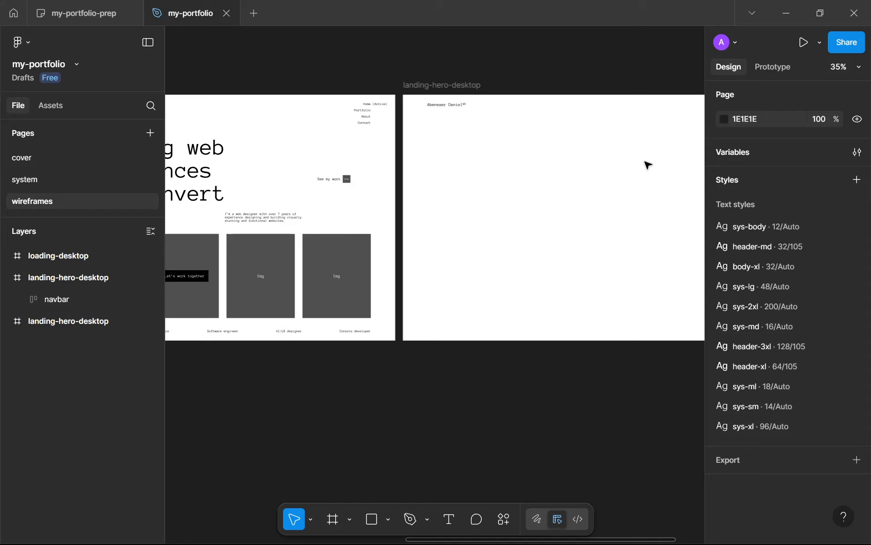
scroll(648, 165, "right", 5)
scroll(582, 119, "up", 10)
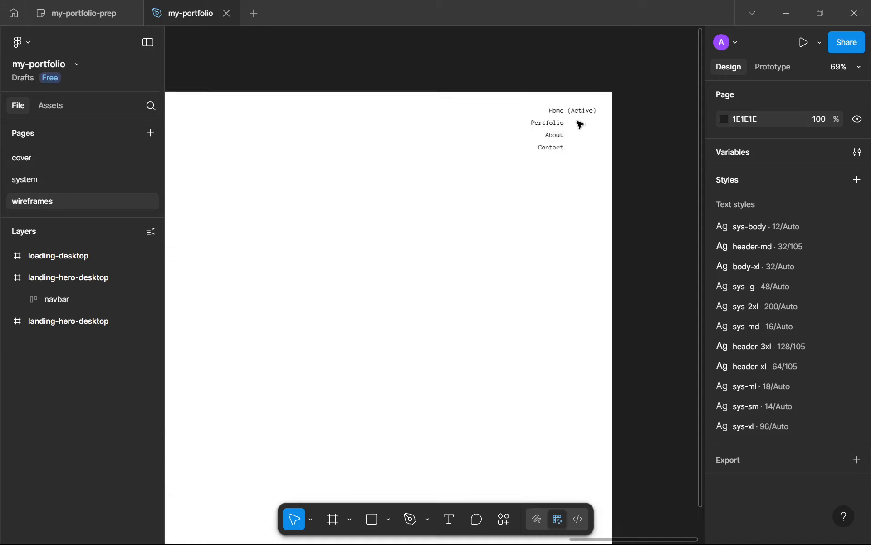
left_click_drag(475, 66, 582, 180)
left_click(581, 181)
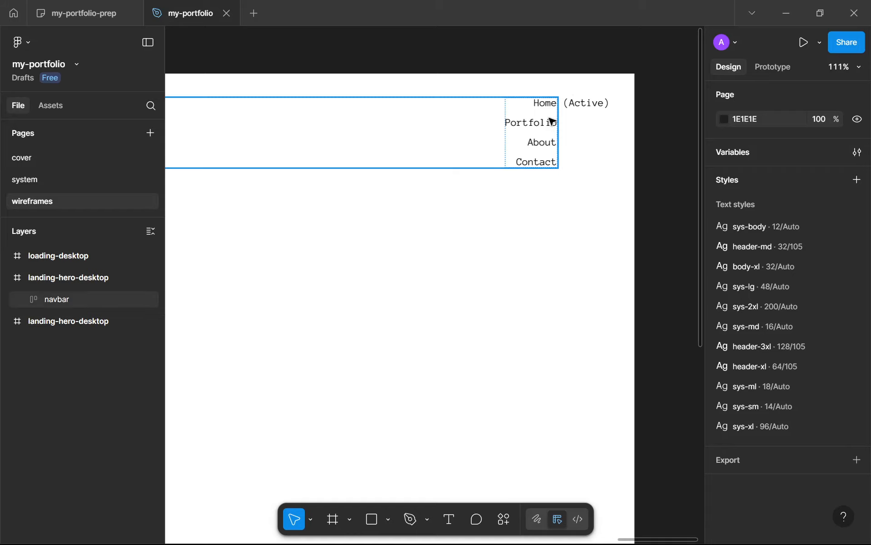
scroll(552, 120, "down", 5)
left_click_drag(518, 144, 527, 90)
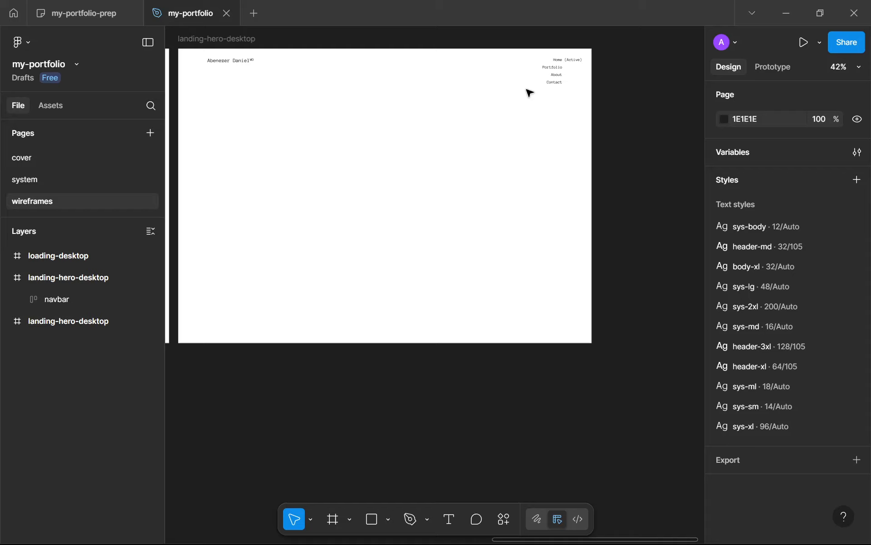
scroll(529, 93, "down", 1)
scroll(530, 93, "down", 1)
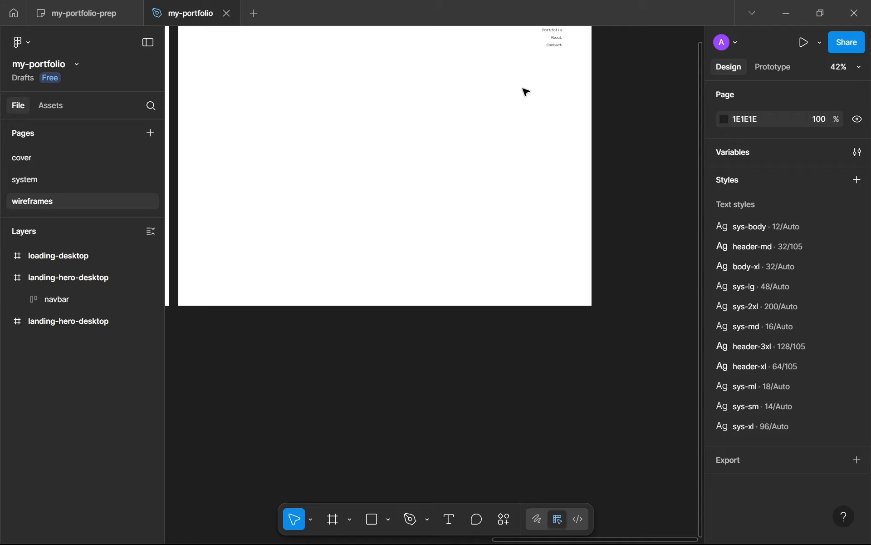
scroll(526, 92, "up", 3)
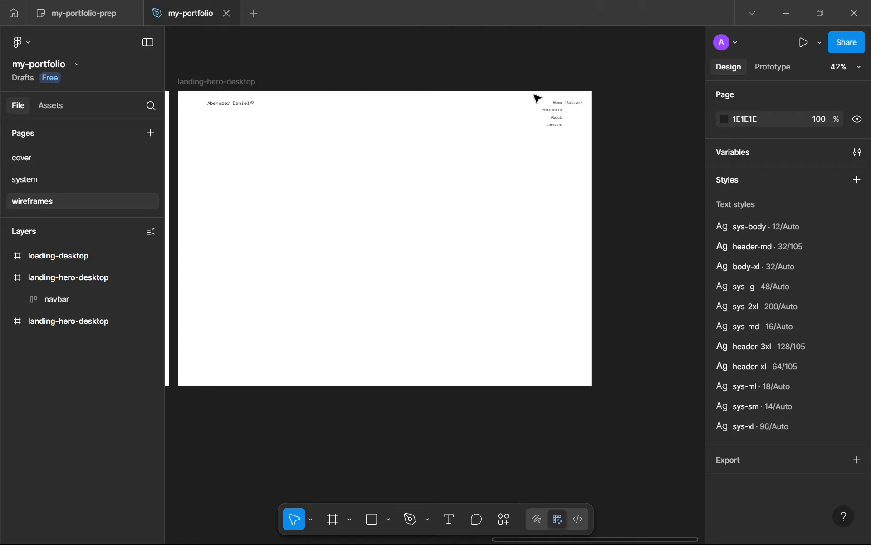
scroll(533, 134, "up", 5)
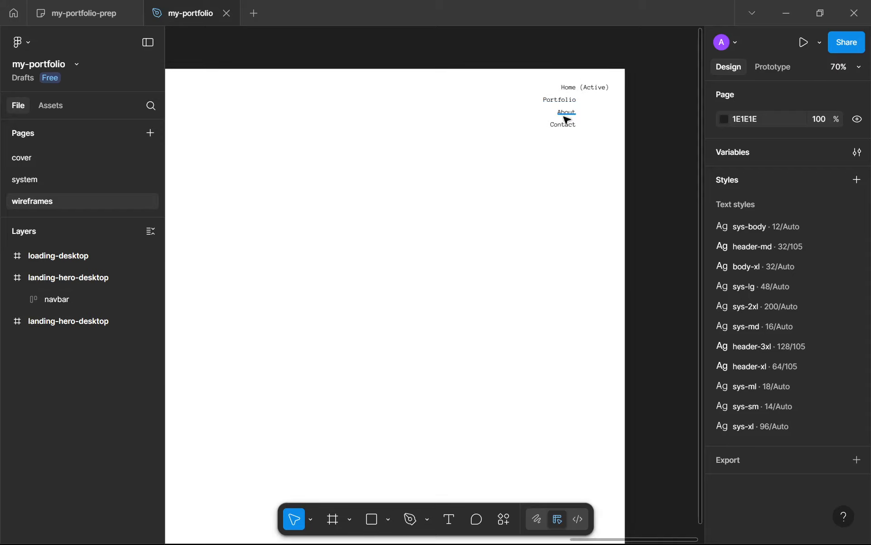
scroll(570, 121, "up", 1)
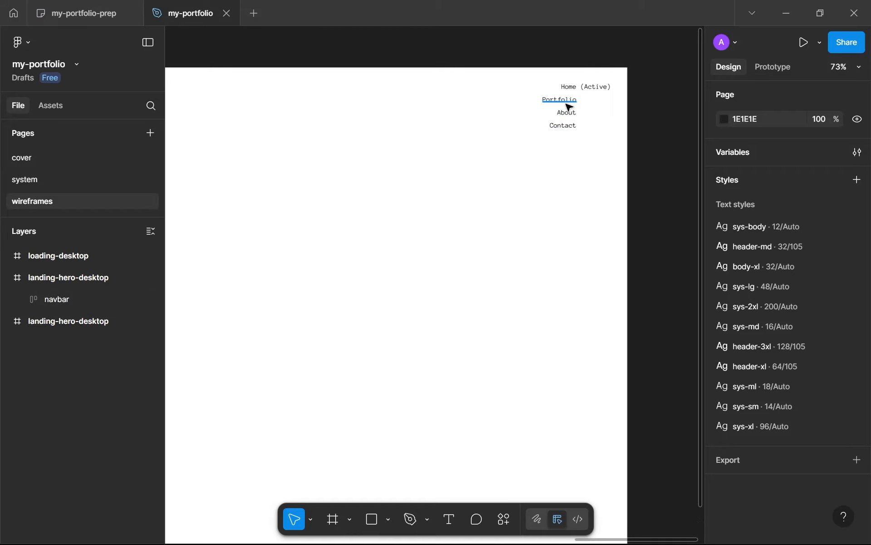
Examine the landing, CTA, Works and Work pages in the my-portfolio-prep sitemap and return to the my-portfolio file
left_click(111, 7)
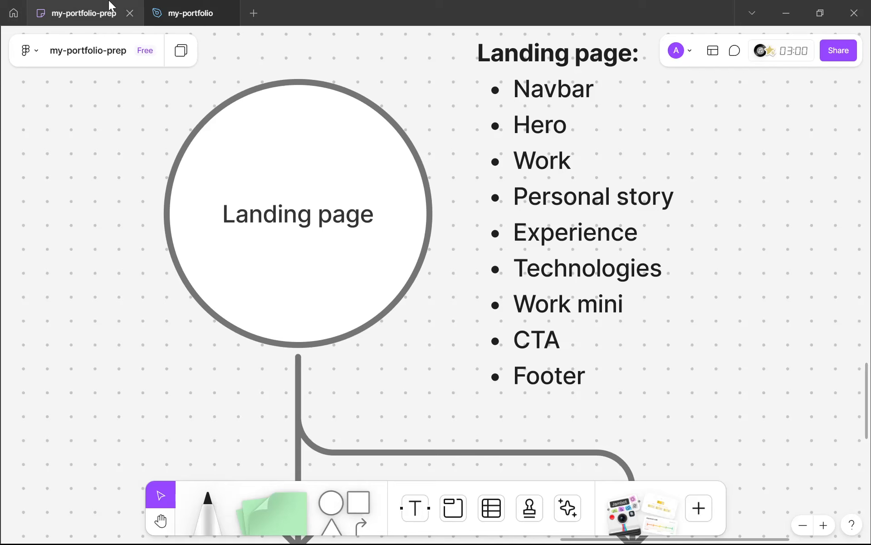
left_click(262, 179)
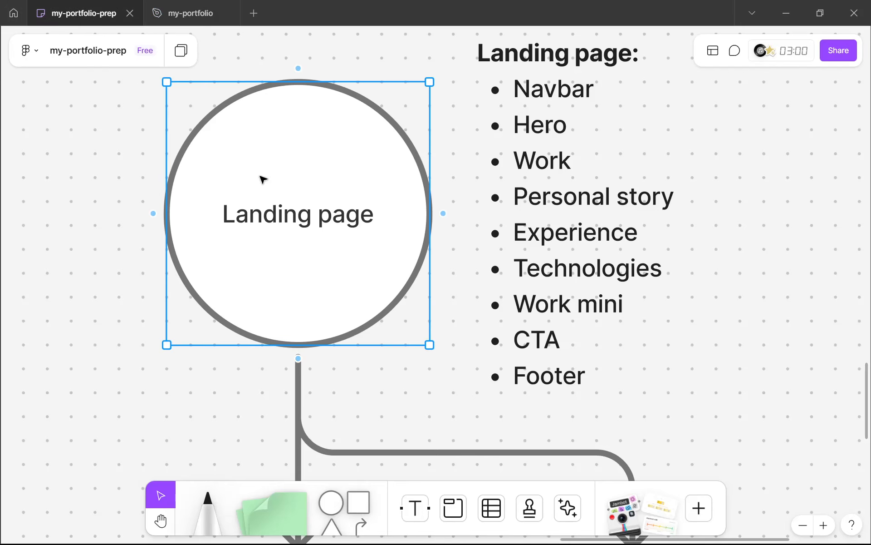
scroll(263, 179, "down", 5)
scroll(263, 177, "down", 2)
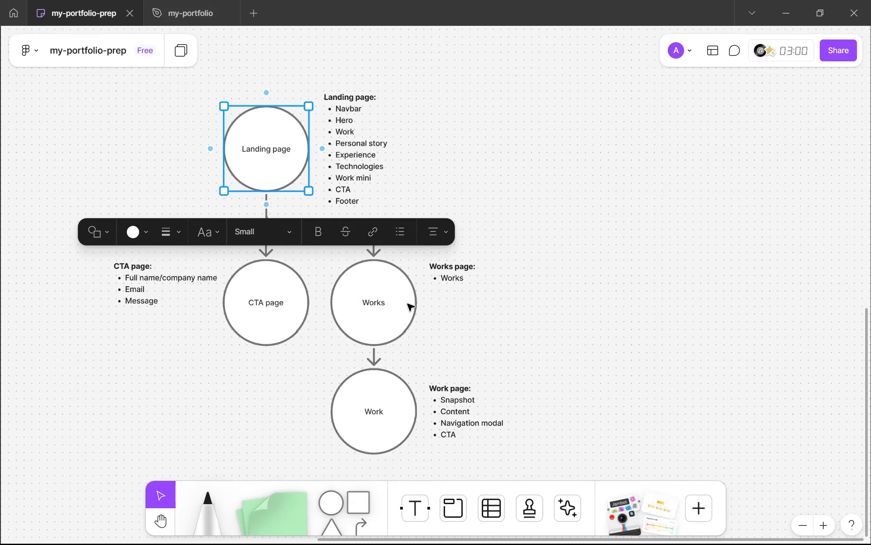
scroll(397, 305, "up", 3)
left_click(397, 306)
scroll(396, 305, "down", 3)
scroll(397, 306, "down", 2)
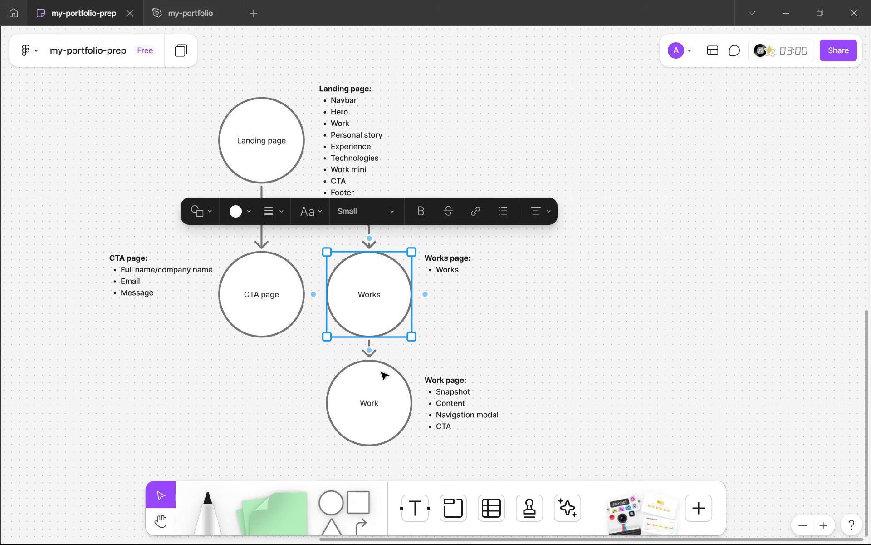
left_click(242, 301)
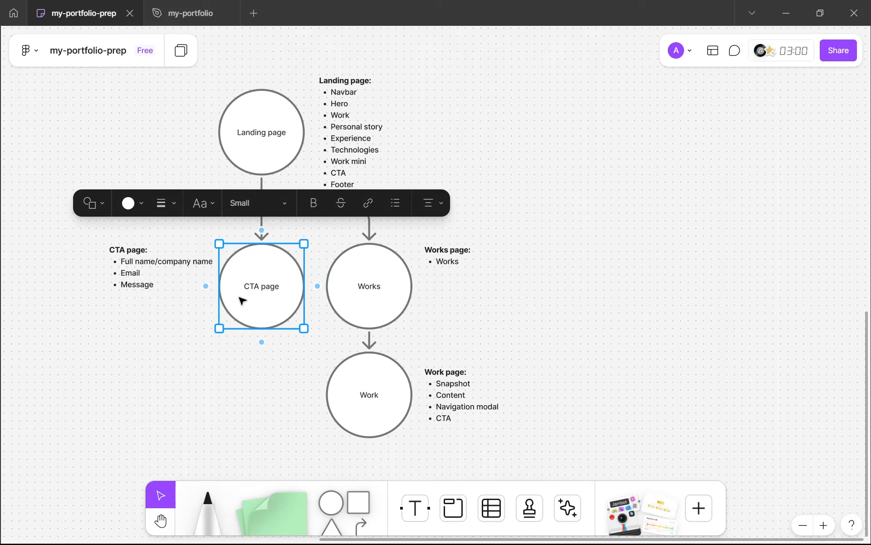
left_click(191, 13)
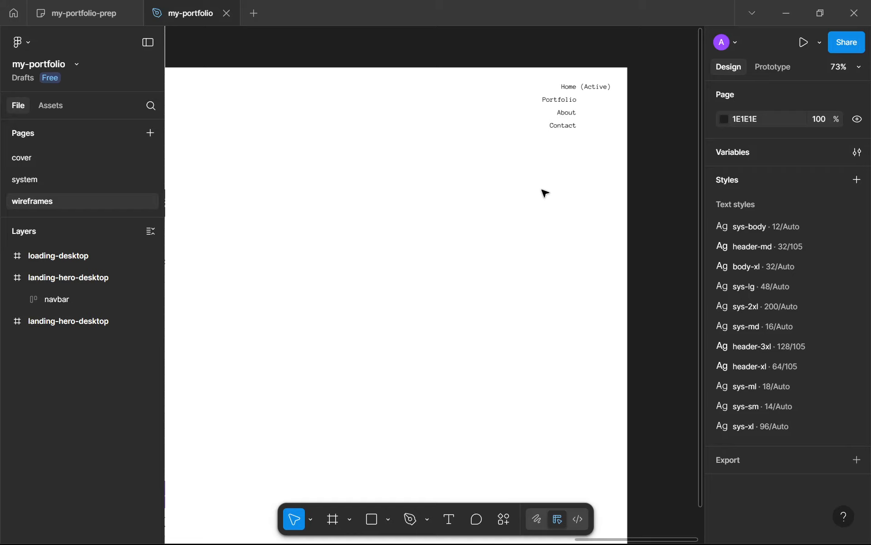
left_click_drag(448, 165, 576, 237)
left_click_drag(530, 199, 495, 289)
left_click_drag(503, 193, 502, 285)
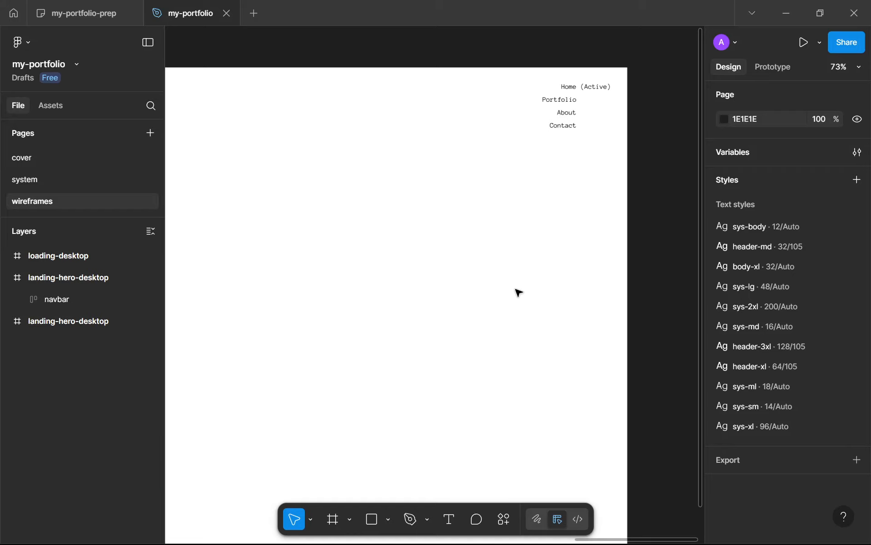
Ungroup the navbar in the otherwise empty landing-hero-desktop frame and delete its identity frame
scroll(549, 221, "down", 5)
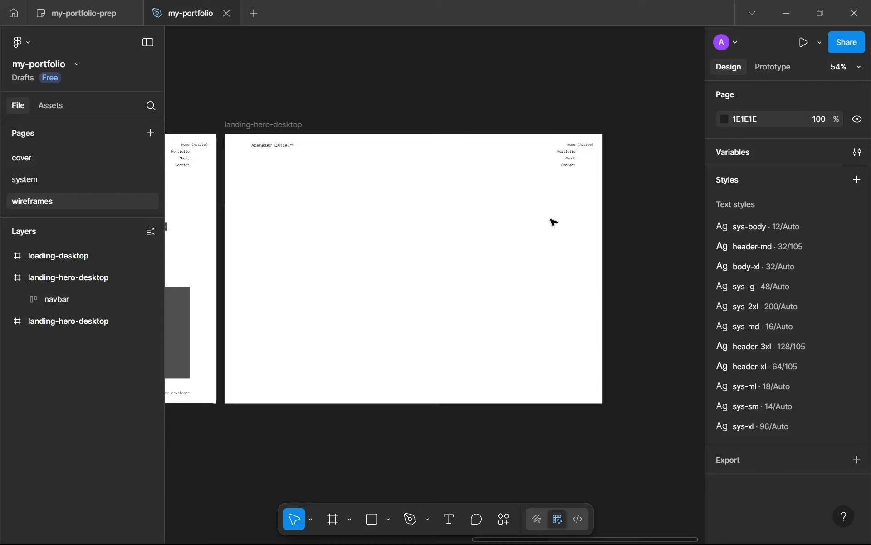
left_click(340, 165)
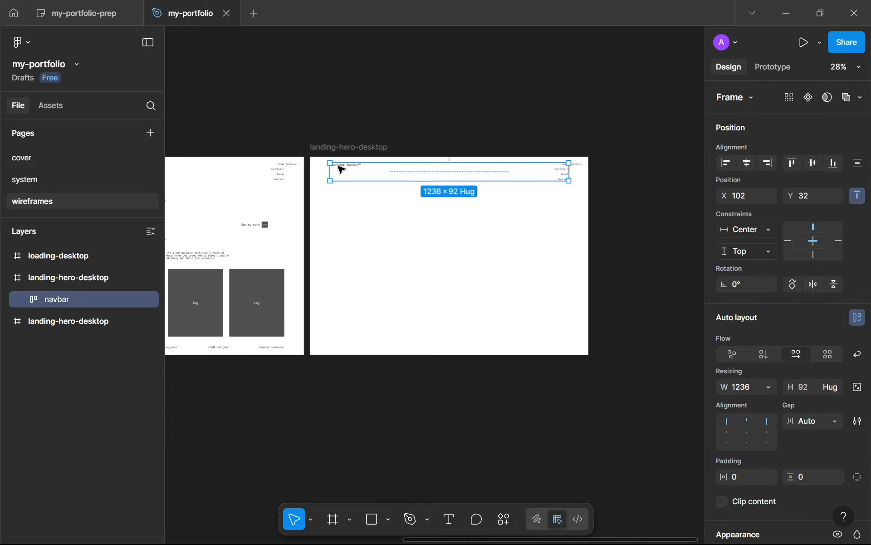
right_click(340, 167)
left_click(401, 269)
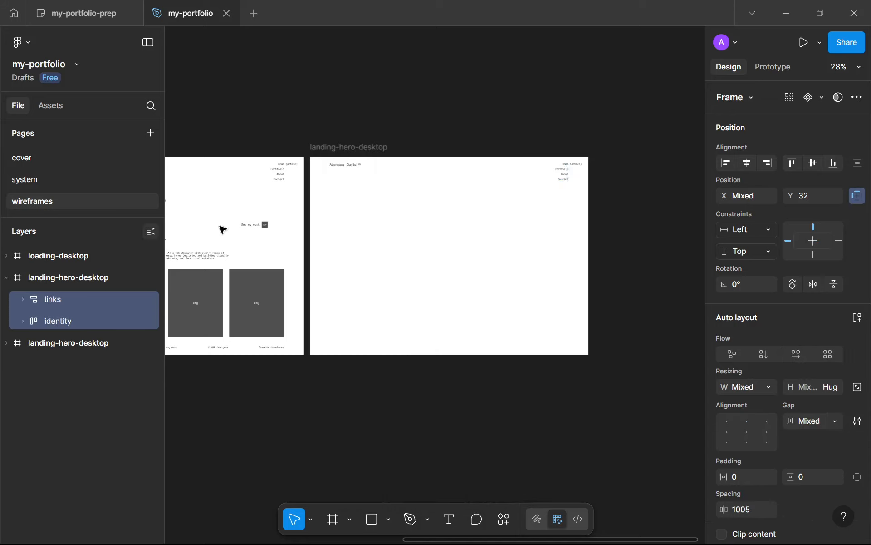
left_click(355, 188)
left_click(356, 167)
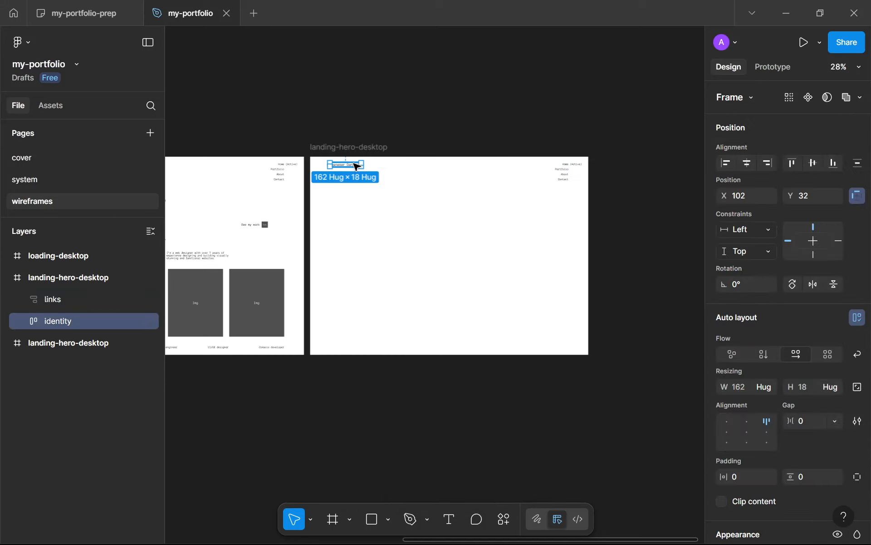
key("Delete")
Rename the remaining links layer in that frame as nav-links
left_click(563, 173)
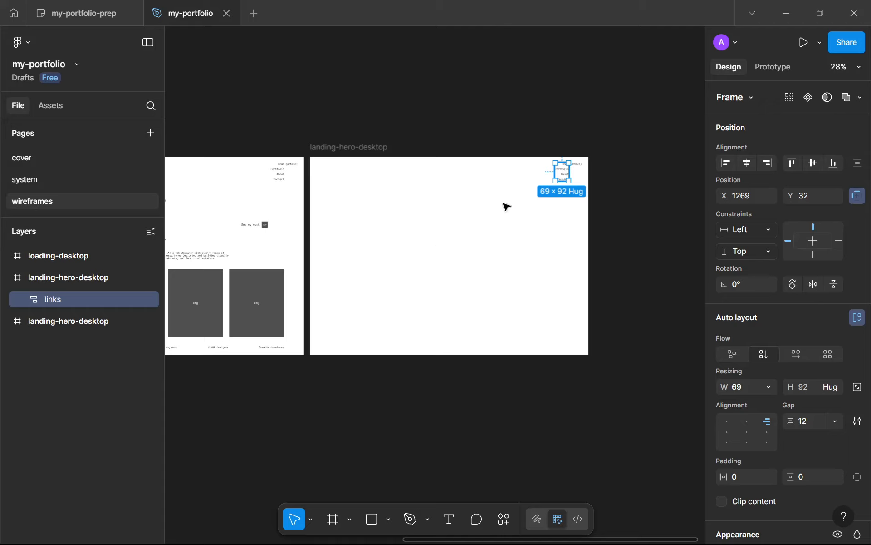
double_click(56, 299)
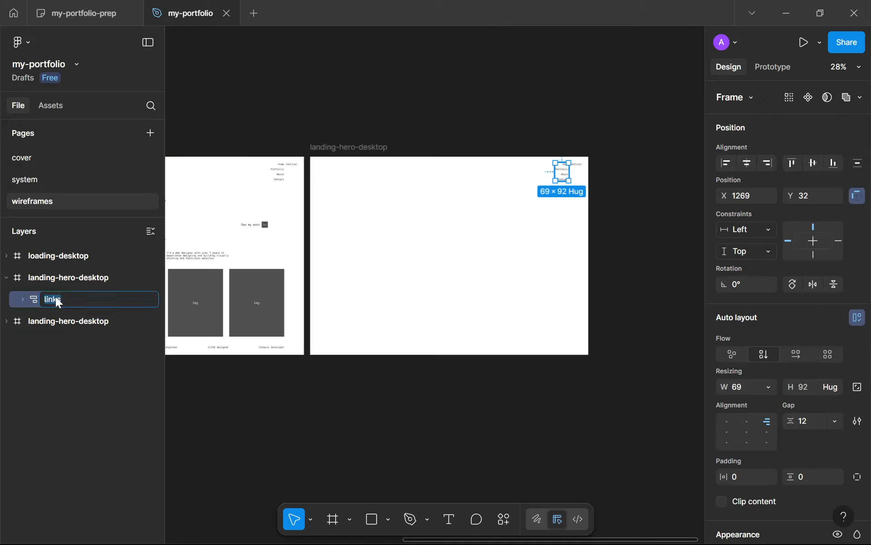
type("nav-links")
key("Return")
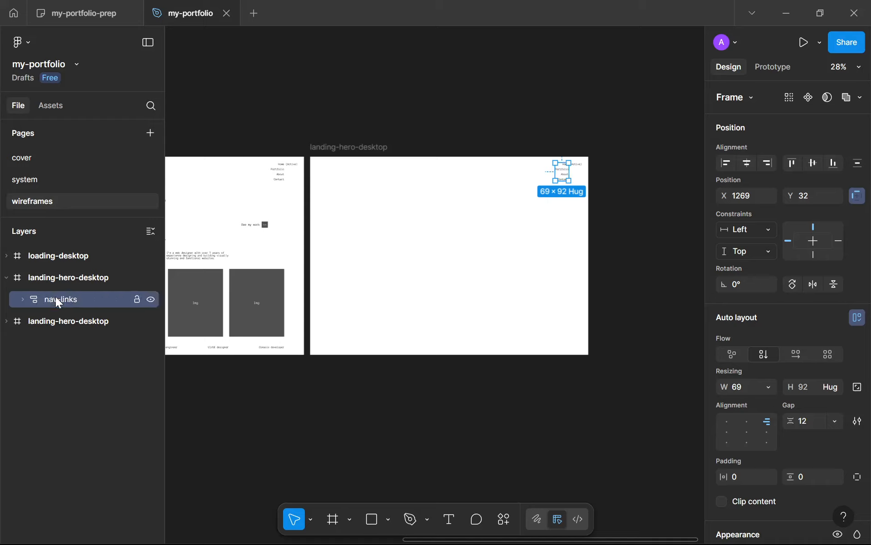
Show the rulers and guides and move nav-links straight down to the bottom guide, at X 1269, Y 900
key("shift+r")
left_click_drag(562, 169, 566, 341)
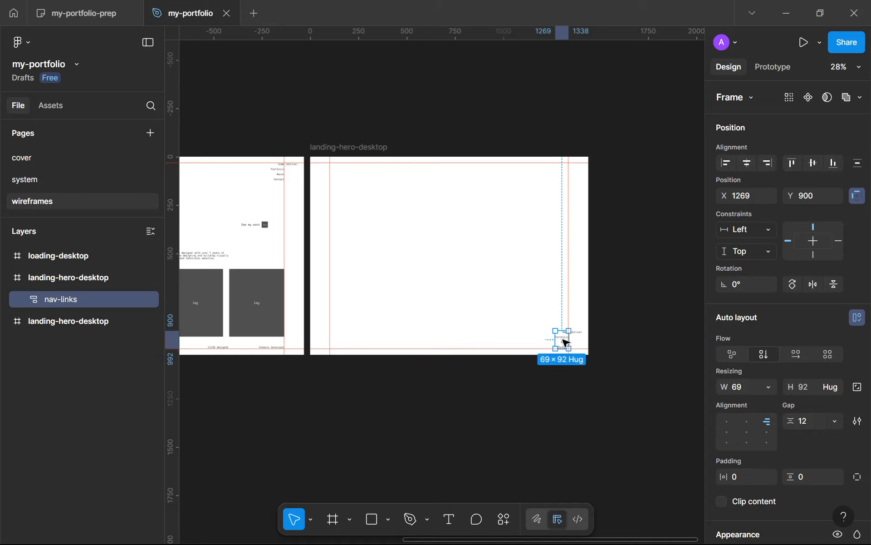
scroll(565, 341, "up", 10)
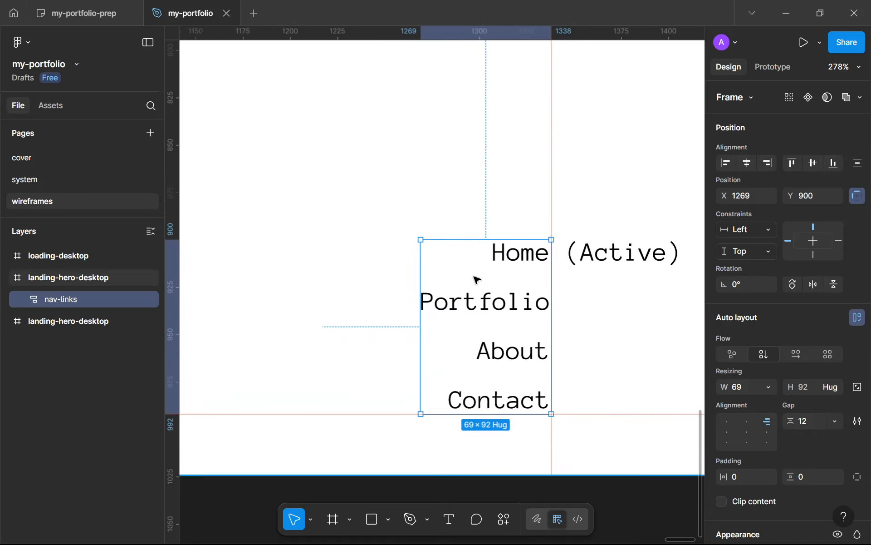
scroll(476, 279, "up", 3)
scroll(544, 285, "down", 10)
scroll(467, 282, "up", 5)
scroll(467, 282, "left", 4)
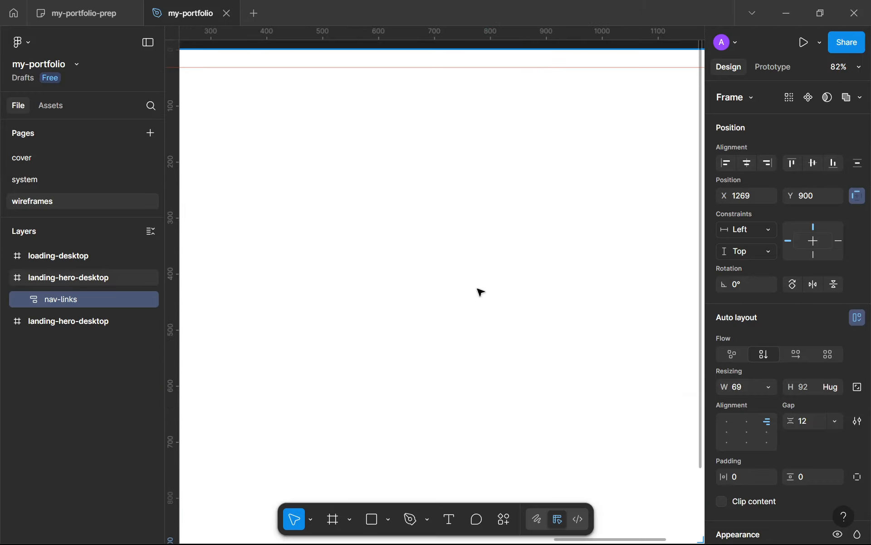
scroll(480, 292, "down", 6)
Open the nav-links frame's name for editing and compare the landing-page section list in my-portfolio-prep with the wireframe's navigation links
double_click(312, 158)
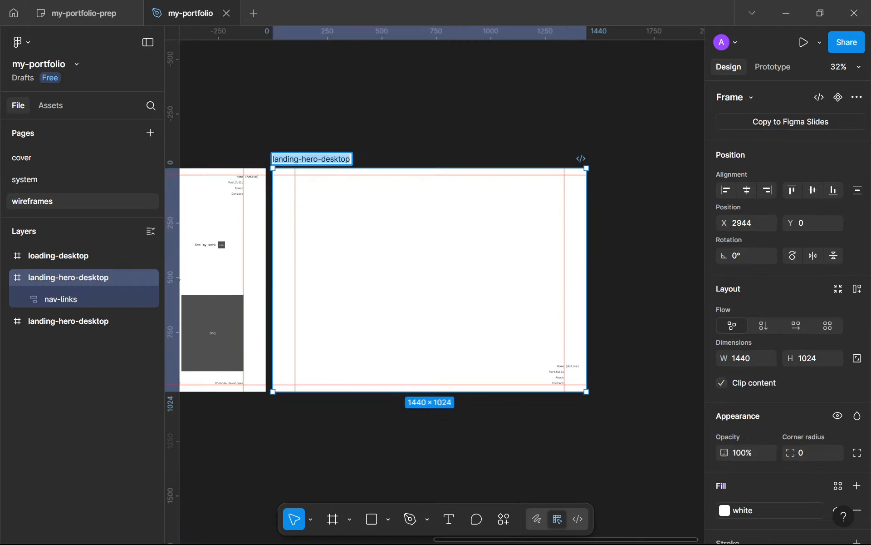
double_click(310, 159)
left_click(83, 14)
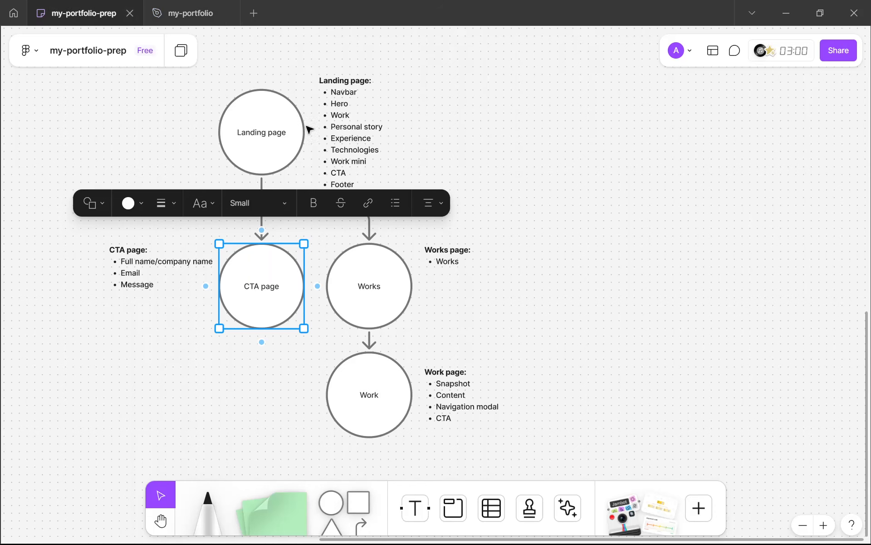
left_click(216, 8)
scroll(565, 384, "up", 5)
scroll(565, 384, "up", 2)
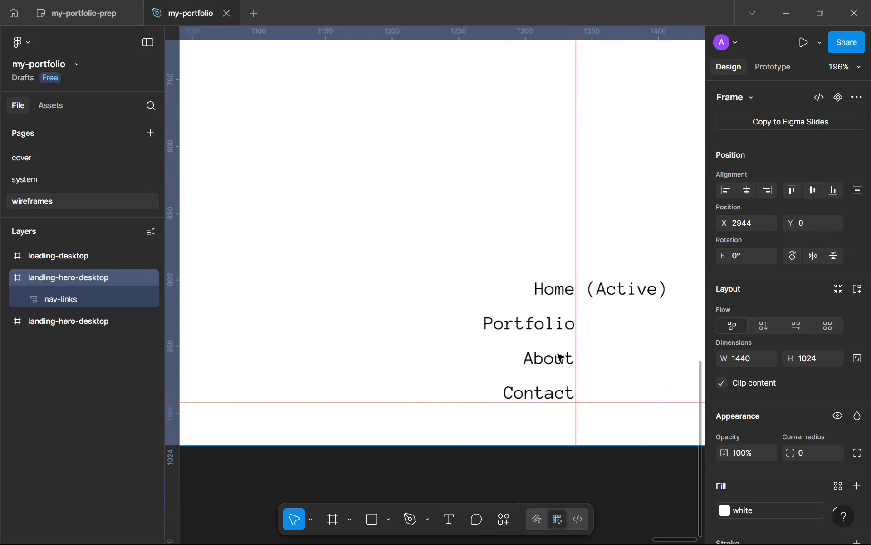
In the my-portfolio-prep sitemap, replace the Work entry in the Landing page section list with Portfolio
left_click(97, 9)
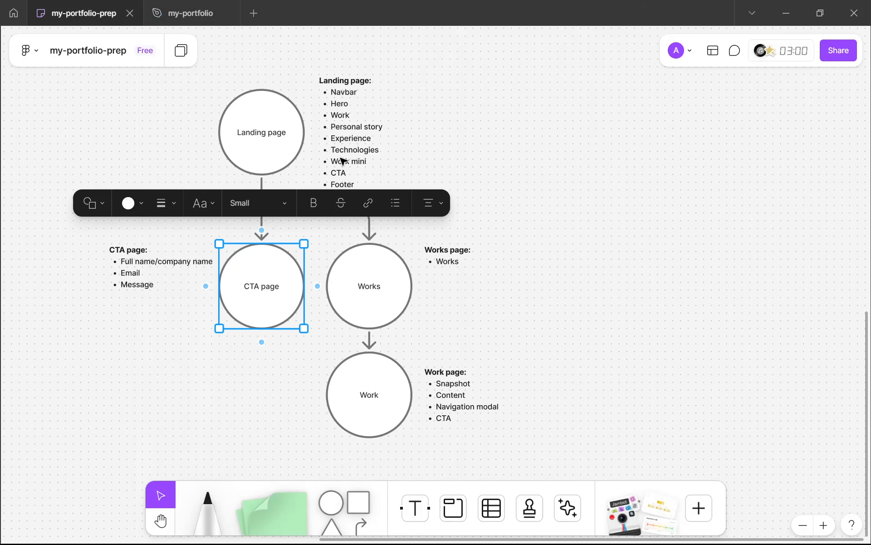
scroll(350, 136, "up", 1)
scroll(352, 120, "down", 3)
scroll(352, 107, "up", 4)
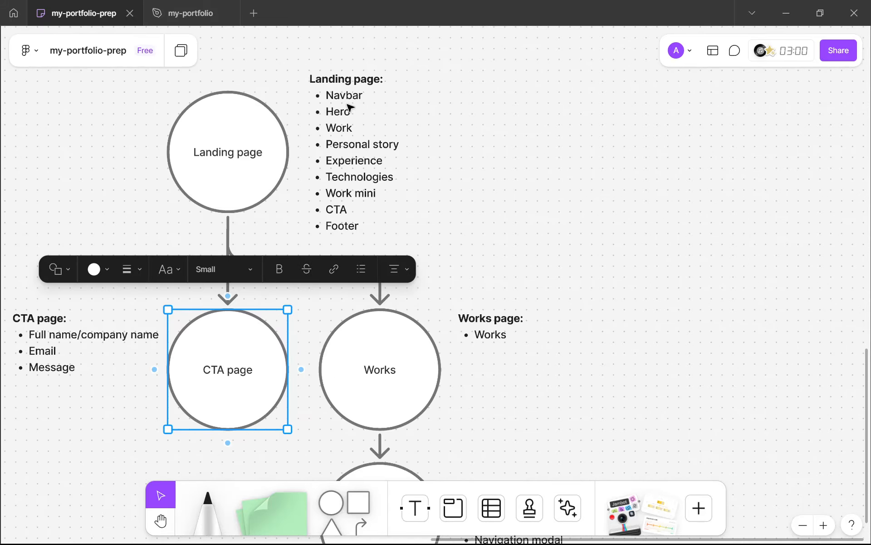
scroll(338, 135, "up", 3)
double_click(346, 263)
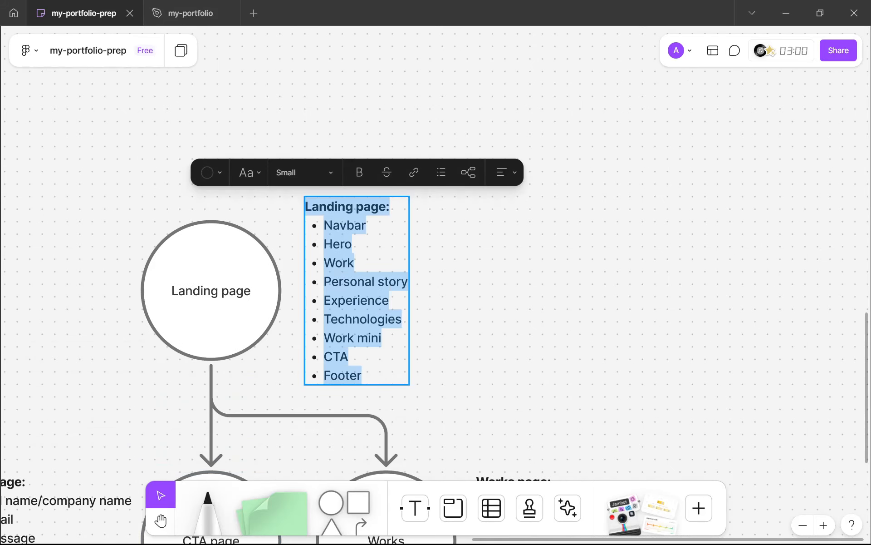
double_click(344, 263)
type("Portfolio")
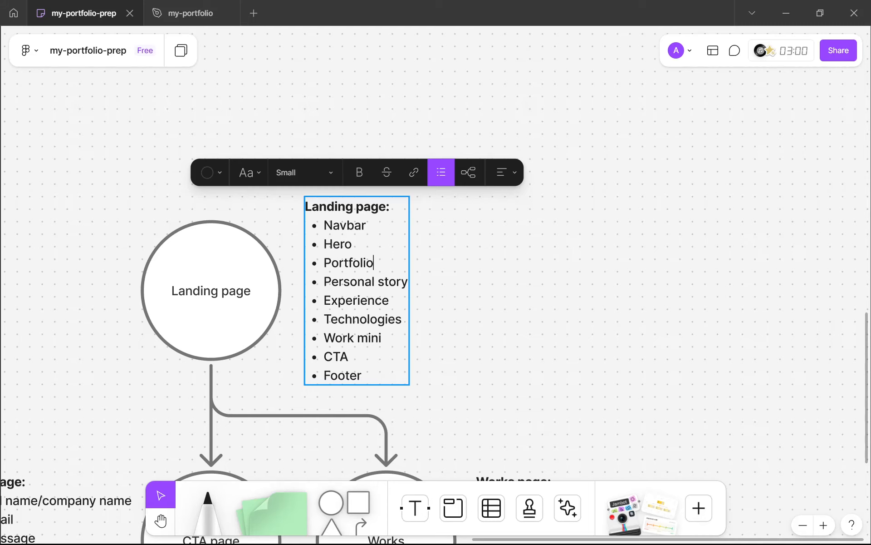
Rename the Works page heading in the sitemap as Portfolio page and select the Works entry beneath it
scroll(347, 263, "down", 7)
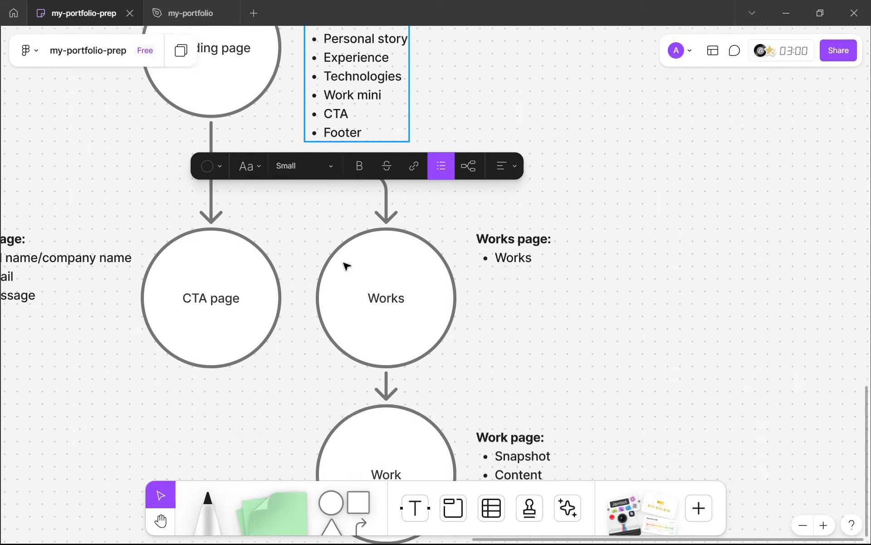
double_click(513, 175)
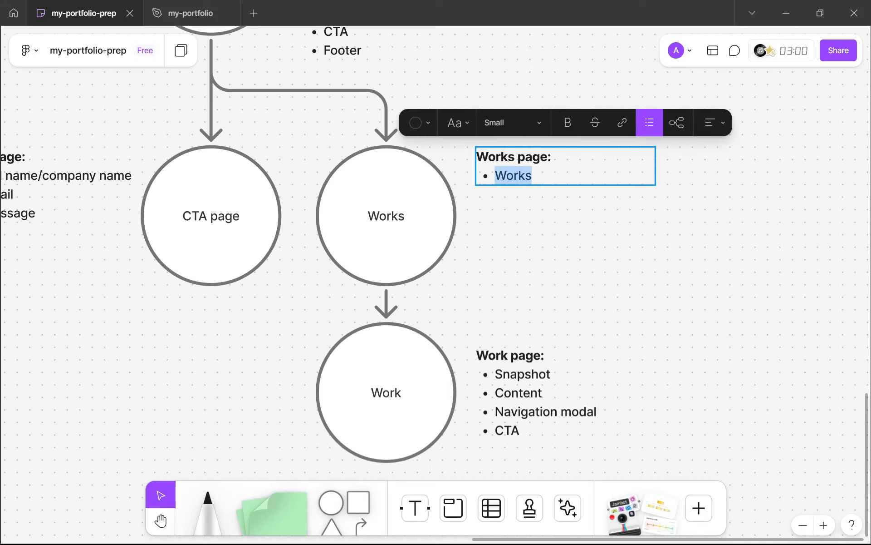
double_click(496, 156)
type("Pr")
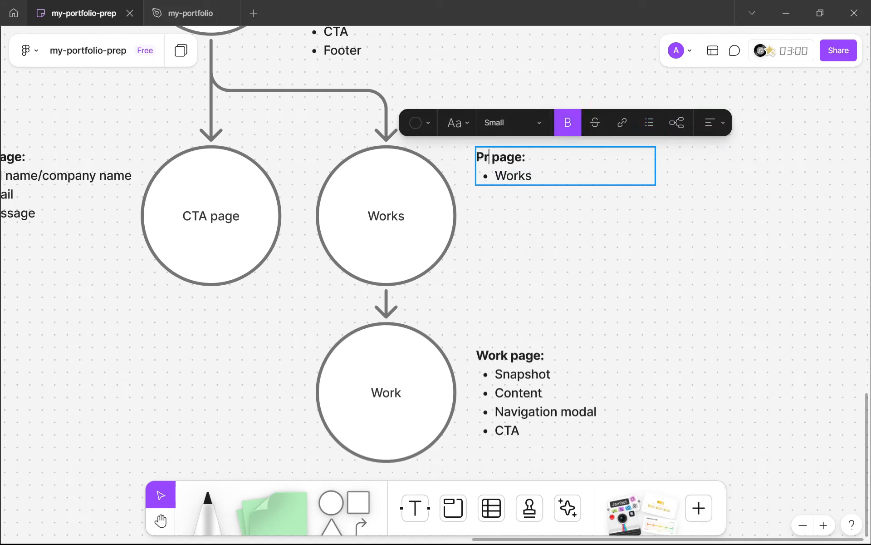
key("BackSpace")
type("ort")
type("folio")
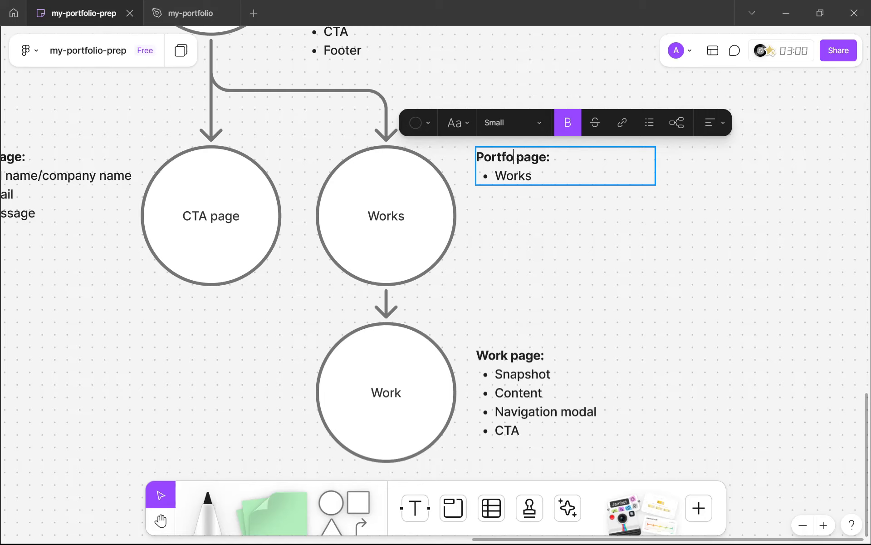
double_click(512, 176)
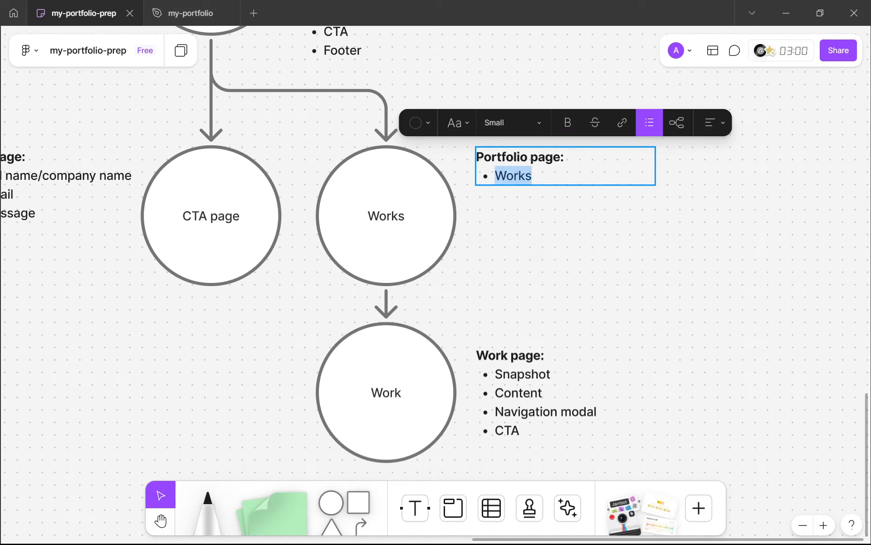
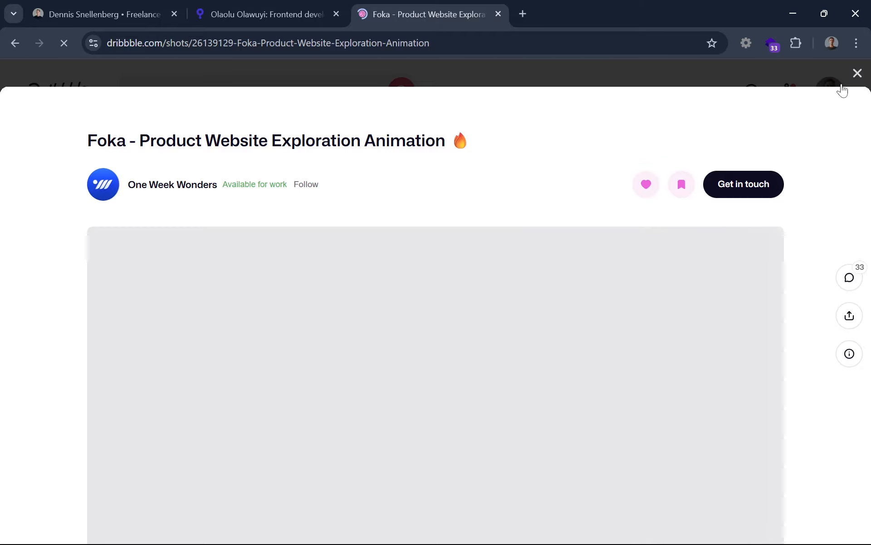
View the Foka product website shot from the Dribbble My portfolio collection and return to the collection
left_click(856, 73)
left_click(364, 290)
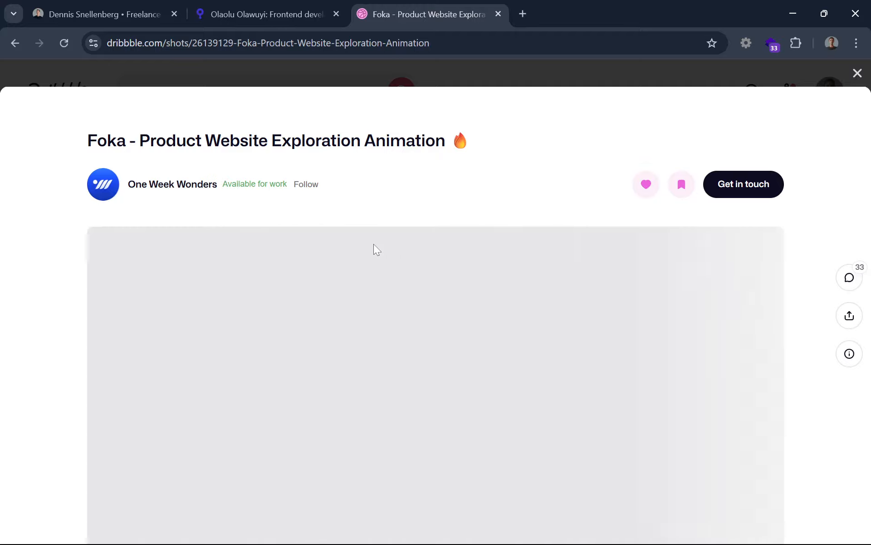
scroll(373, 244, "down", 2)
scroll(374, 247, "up", 2)
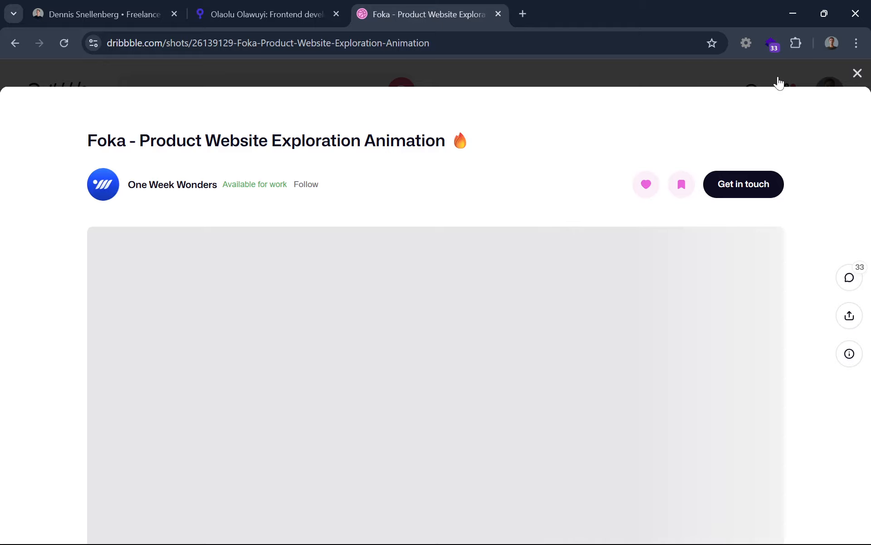
left_click(851, 73)
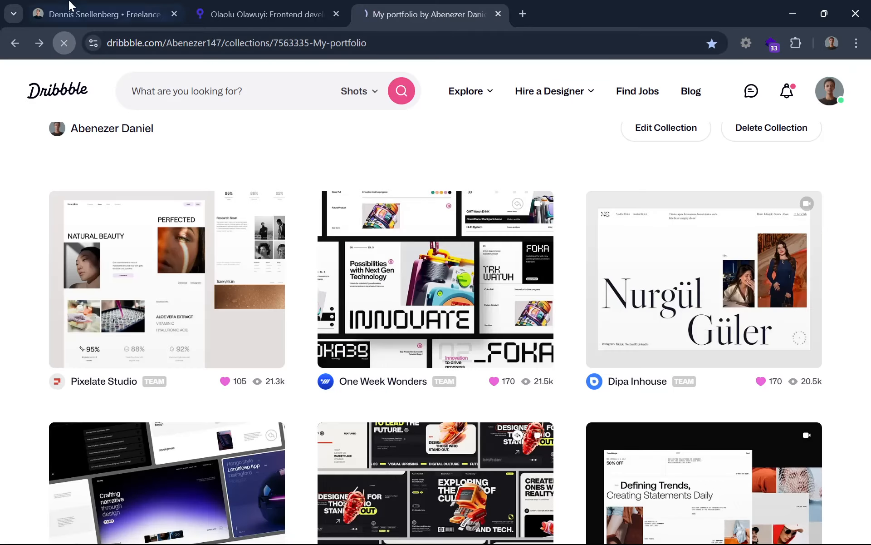
Look through the freelance designer's and the frontend developer's portfolio sites for layout ideas, and return to my-portfolio in Figma
left_click(104, 14)
scroll(498, 300, "up", 10)
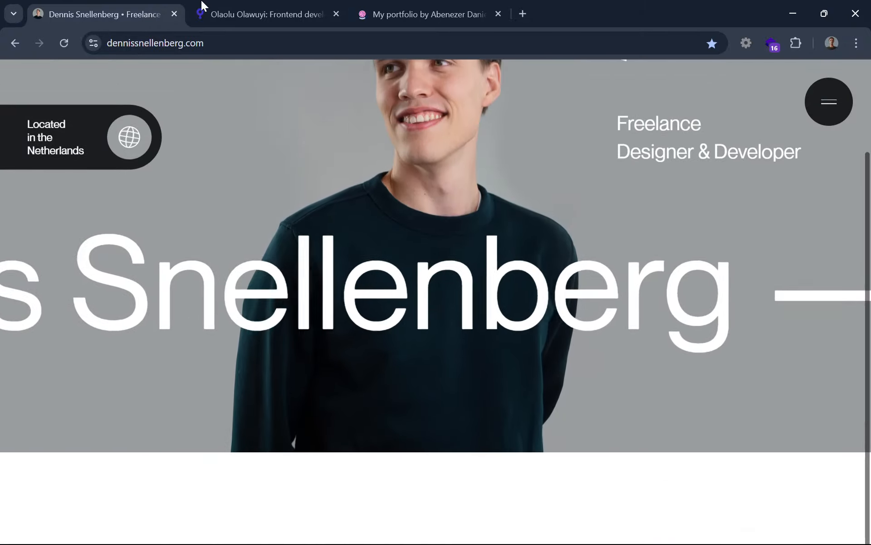
left_click(223, 6)
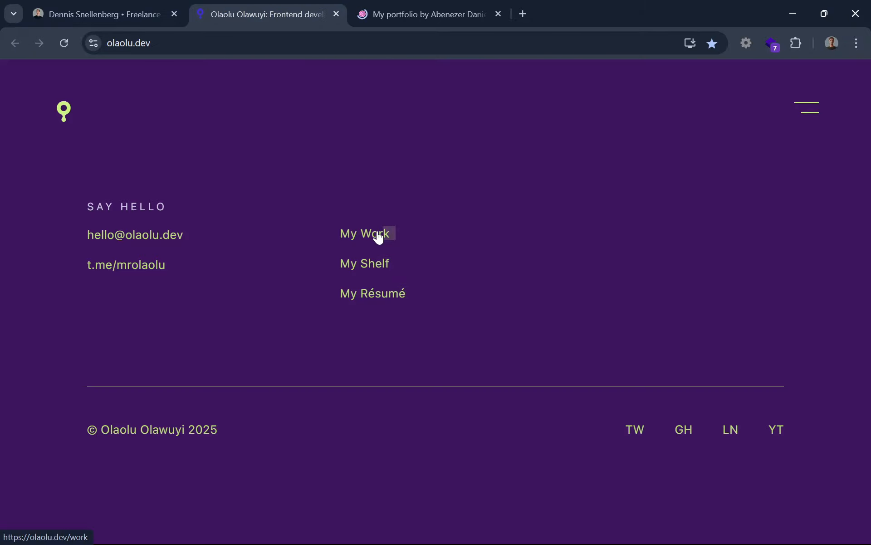
scroll(387, 248, "up", 10)
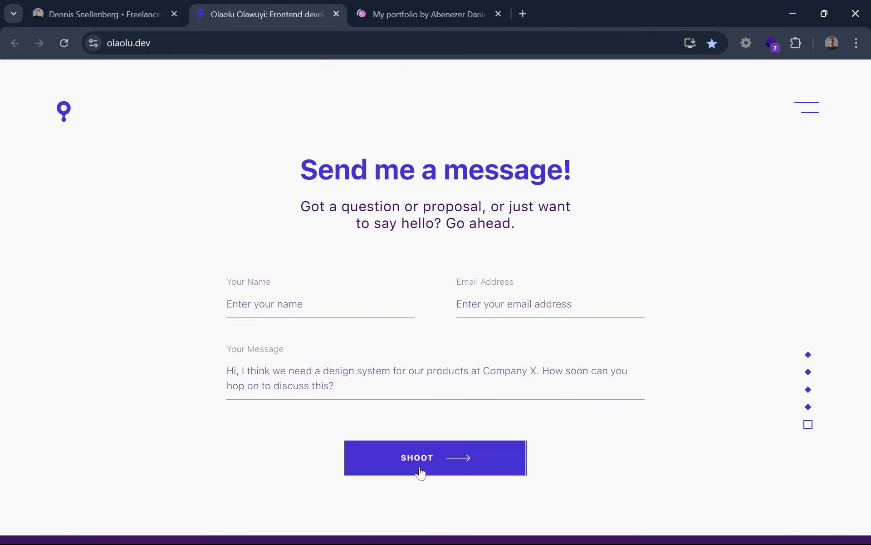
scroll(468, 435, "up", 10)
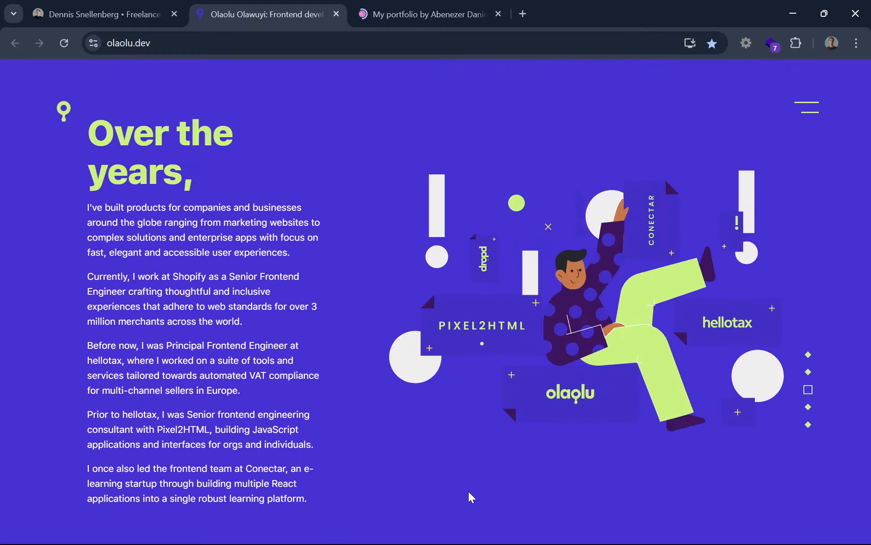
left_click(477, 536)
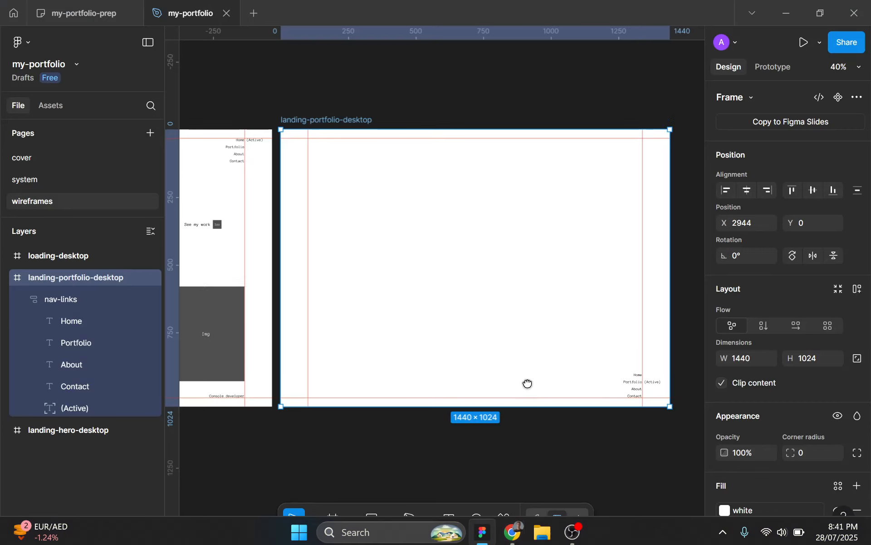
Sketch a large placeholder rectangle at the upper-left guides of landing-portfolio-desktop, plus a smaller one and two upright copies of about 261 × 339
key("r")
scroll(441, 212, "up", 2)
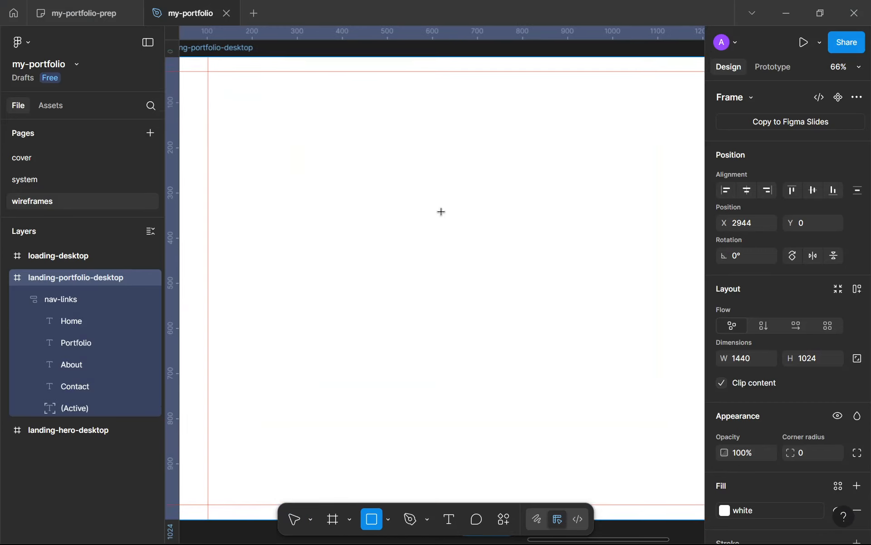
scroll(442, 212, "down", 2)
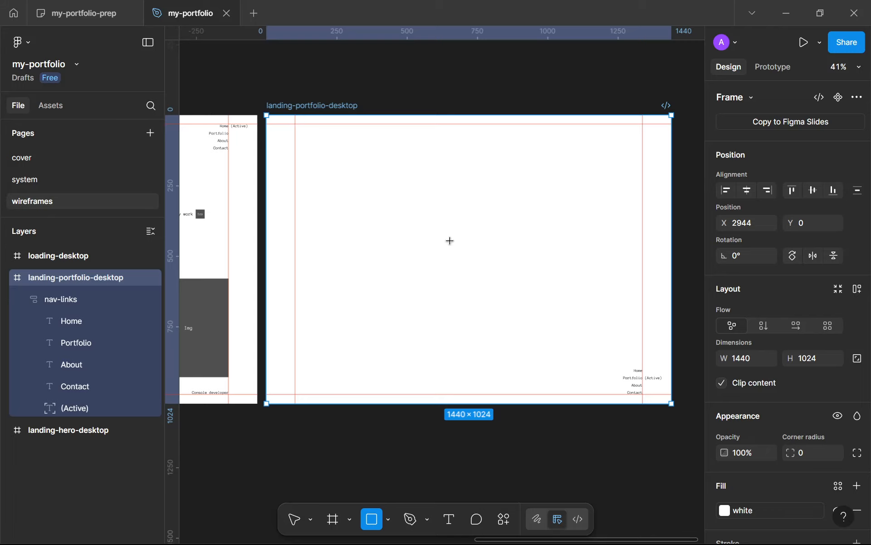
mouse_move(294, 124)
left_mouse_down()
mouse_move(453, 241)
mouse_move(444, 245)
left_mouse_up()
mouse_move(377, 189)
left_mouse_down()
mouse_move(531, 188)
mouse_move(372, 189)
mouse_move(529, 200)
mouse_move(591, 216)
mouse_move(365, 286)
mouse_move(381, 279)
mouse_move(369, 307)
left_mouse_up()
key("ctrl+d")
key("ctrl+d")
scroll(547, 196, "right", 3)
left_click(437, 214)
left_click_drag(511, 208, 498, 256)
key("ctrl+d")
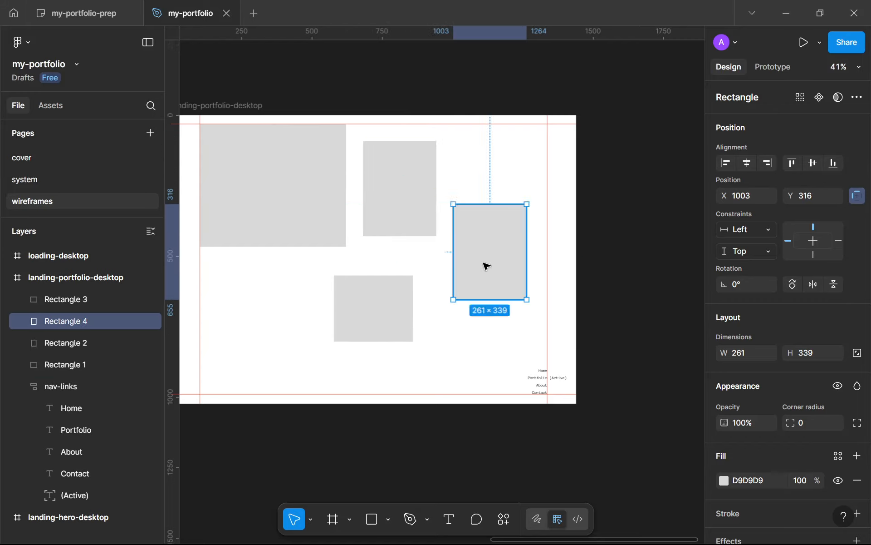
Shrink the large rectangle at the upper-left guides and place a duplicate of it below, slightly to the right
left_click(284, 211)
left_click_drag(342, 209, 302, 208)
left_click_drag(285, 245, 312, 289)
key("ctrl+d")
left_click(355, 410)
scroll(356, 410, "down", 3)
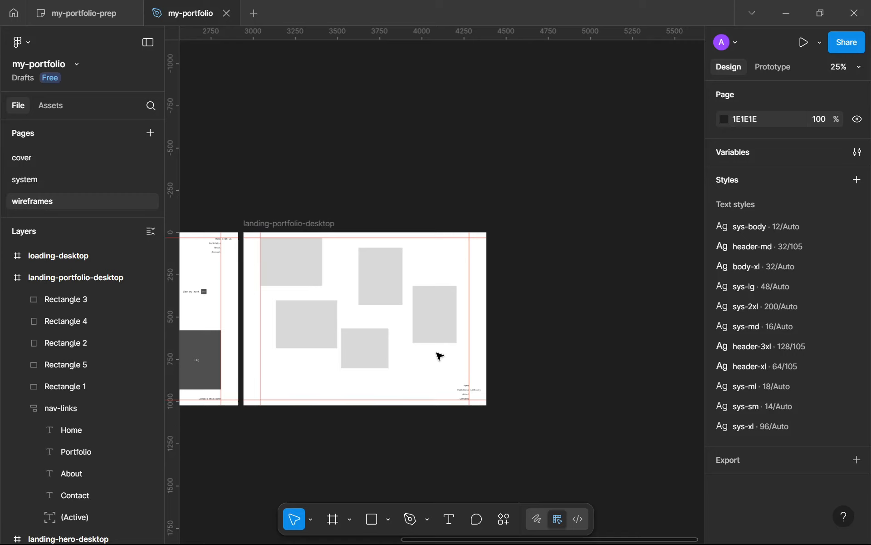
Delete all five placeholder rectangles from the landing-portfolio-desktop frame
left_click_drag(444, 362, 275, 261)
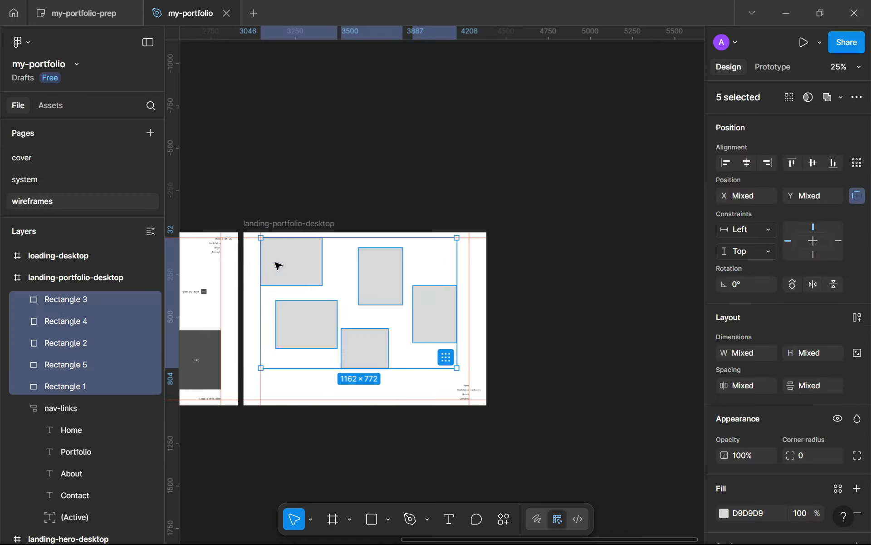
key("Delete")
scroll(395, 350, "up", 4)
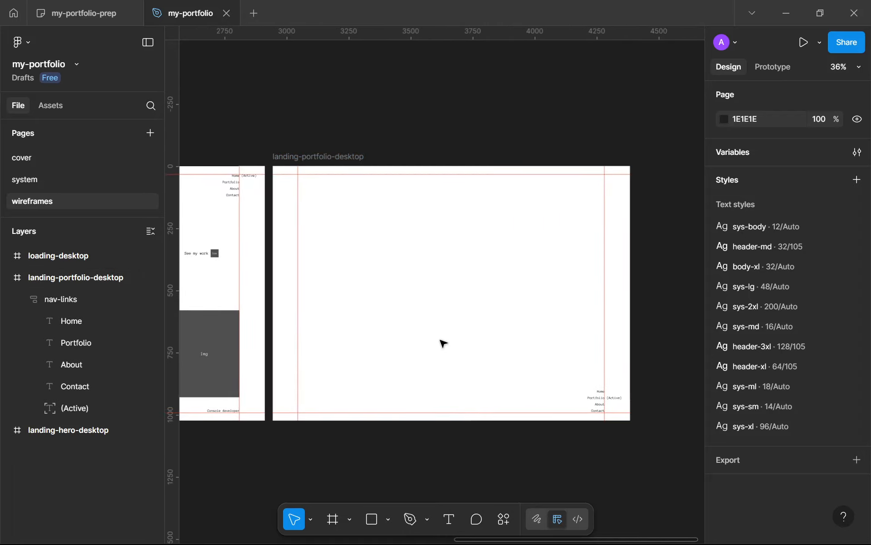
Switch to Chrome and scan the saved shots in the Dribbble My portfolio collection for layout references
mouse_move(456, 542)
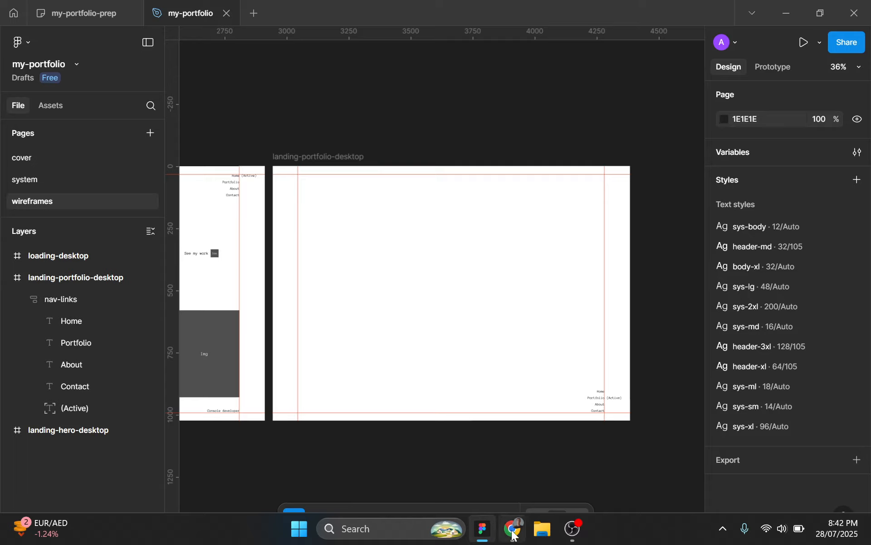
left_click(513, 532)
left_click(430, 14)
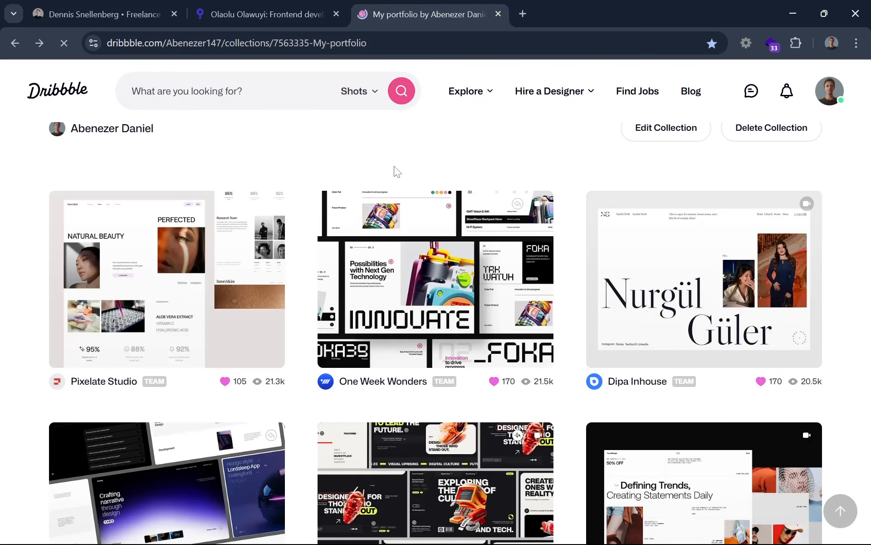
scroll(290, 168, "down", 3)
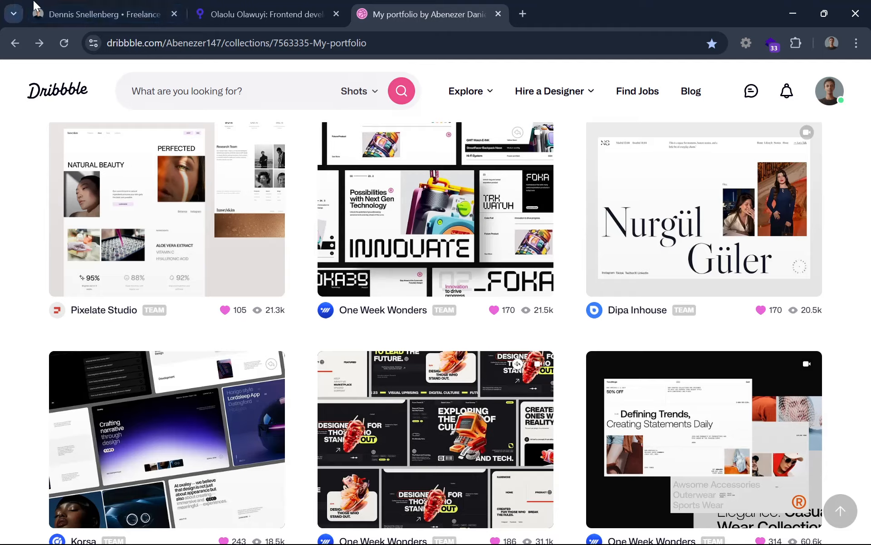
Examine the Recent Work list on the freelance designer's site and read through its TWICE case page to the end
left_click(35, 9)
scroll(356, 295, "down", 10)
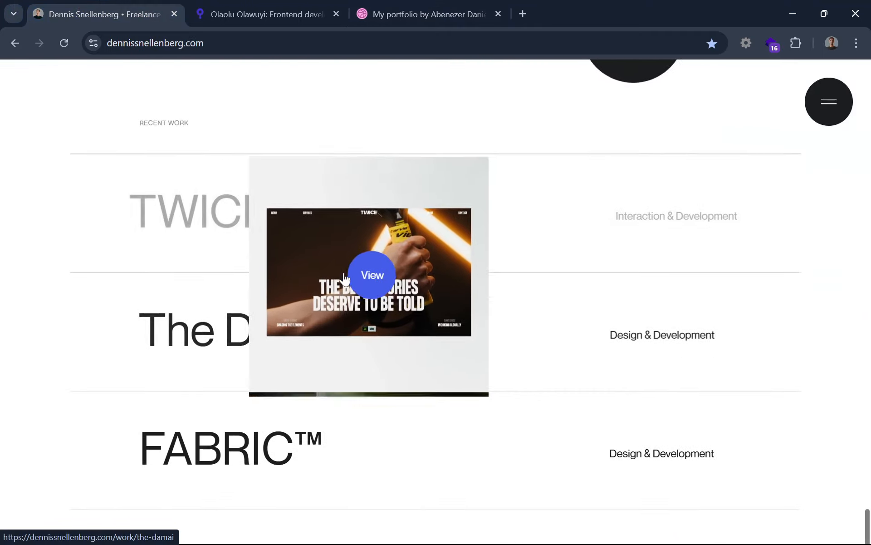
left_click(202, 184)
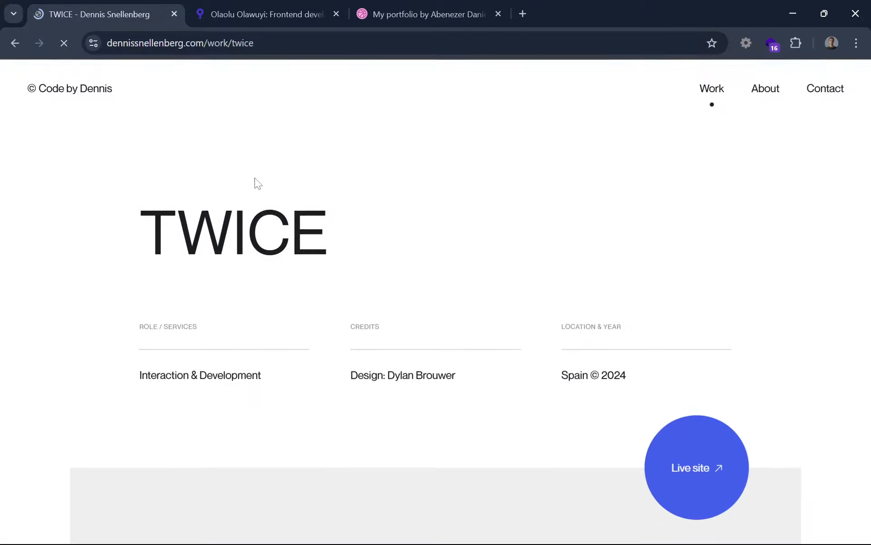
scroll(331, 281, "down", 10)
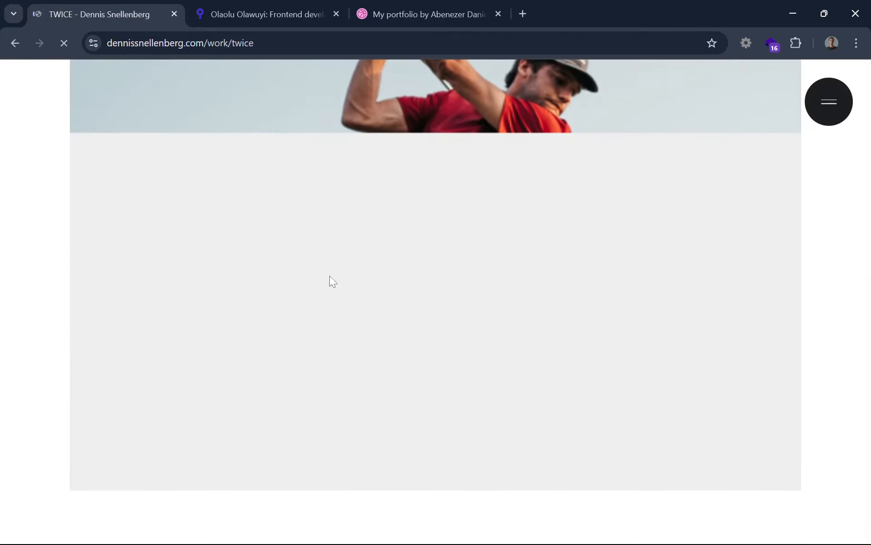
scroll(330, 276, "down", 10)
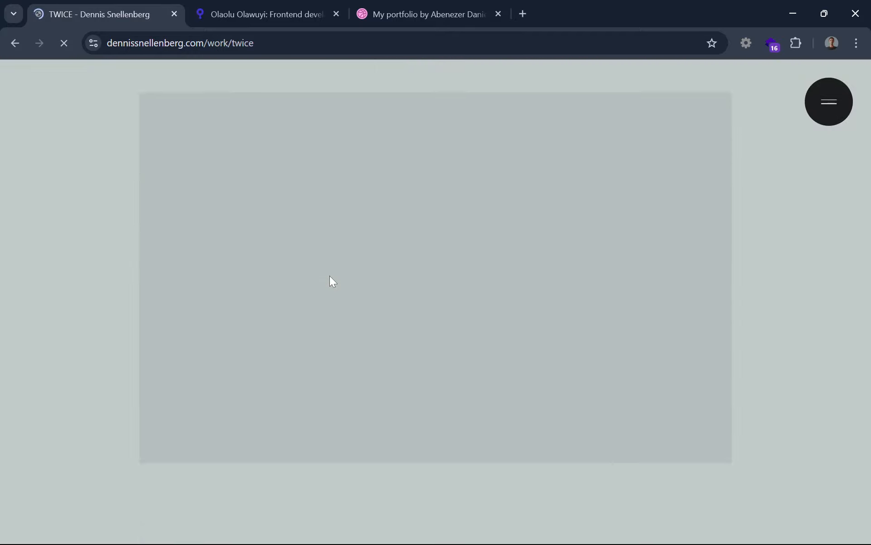
scroll(332, 281, "down", 10)
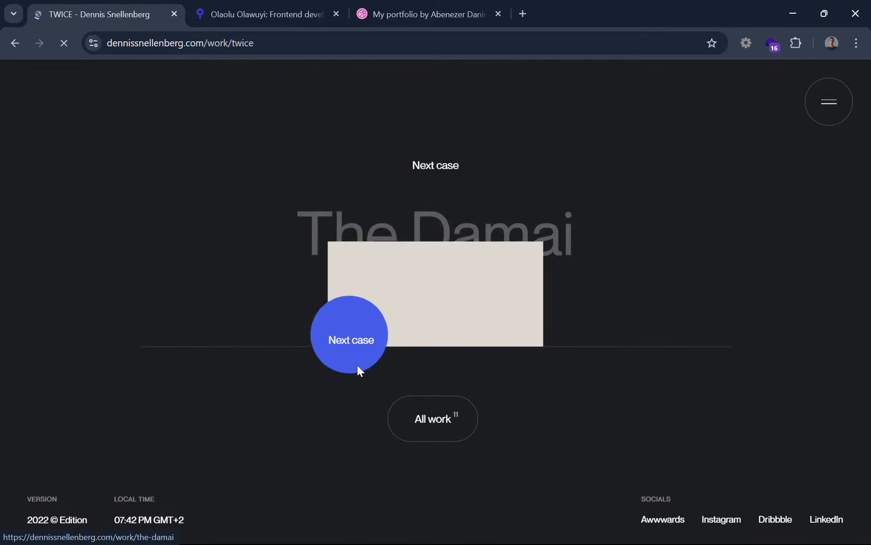
Look over the TWICE case page's title and project details once more, then switch back to Figma
left_click(465, 302)
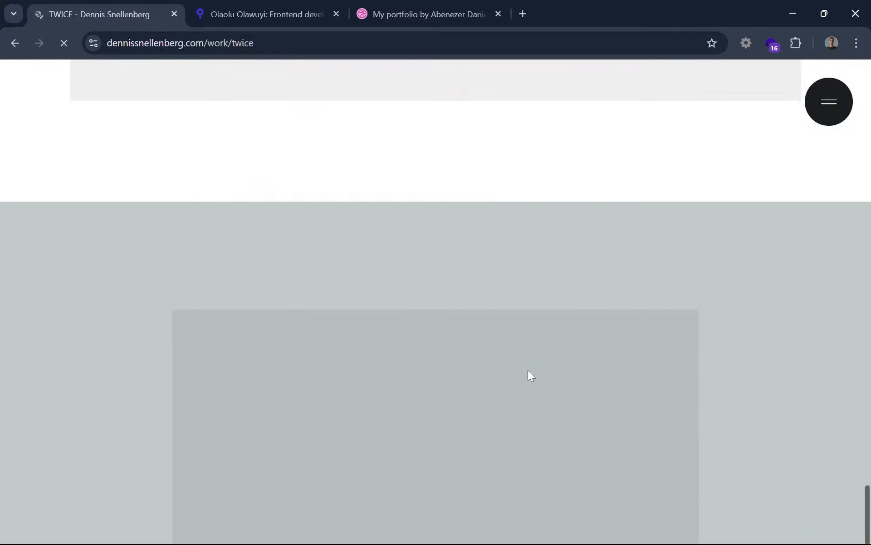
scroll(530, 375, "down", 5)
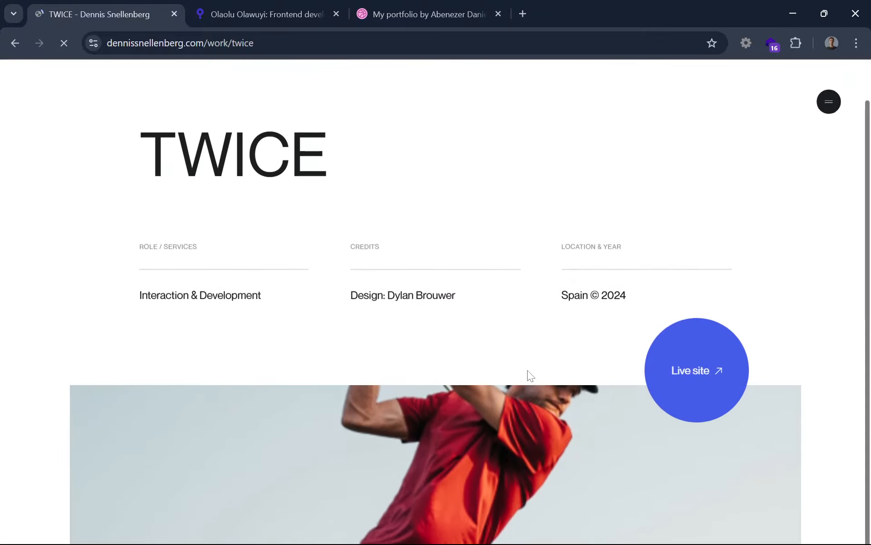
scroll(527, 370, "up", 3)
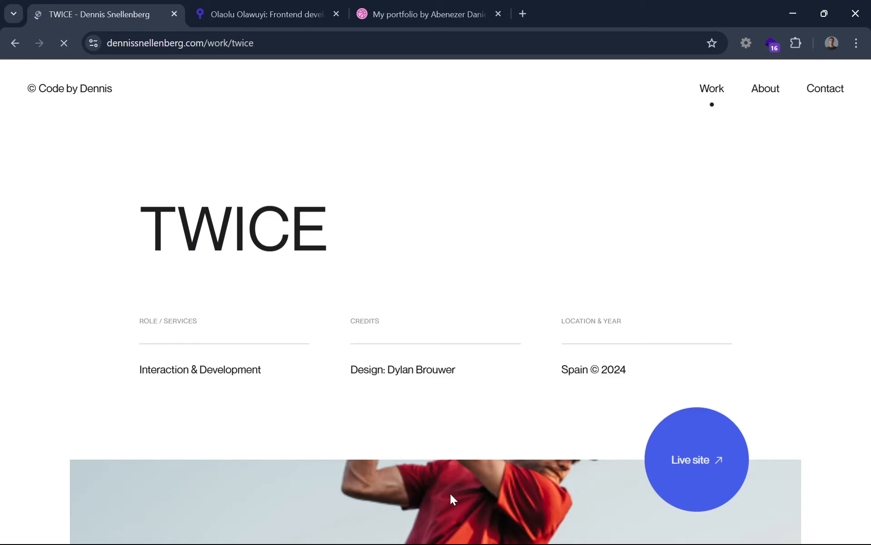
mouse_move(452, 543)
left_click(480, 529)
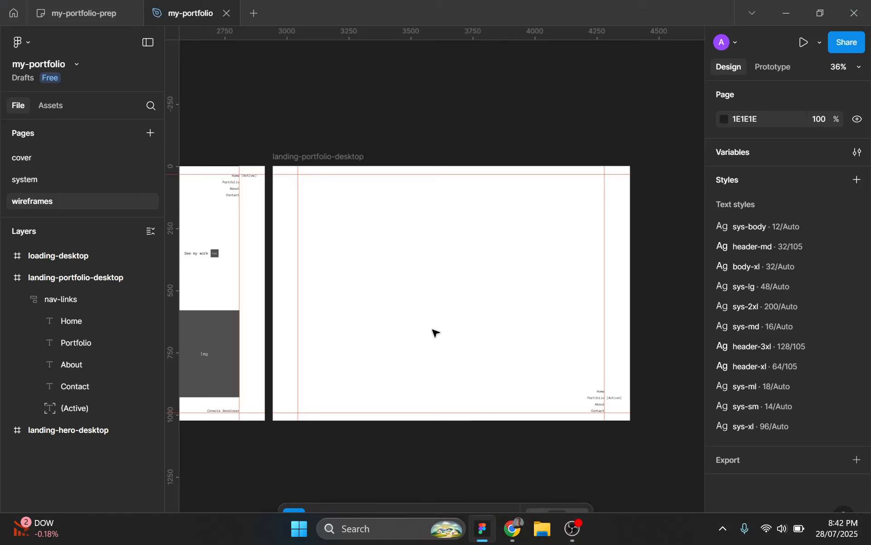
Draw a rectangle about 381 × 452 from the upper-left guide intersection of the landing-portfolio-desktop frame
scroll(426, 317, "up", 3)
key("r")
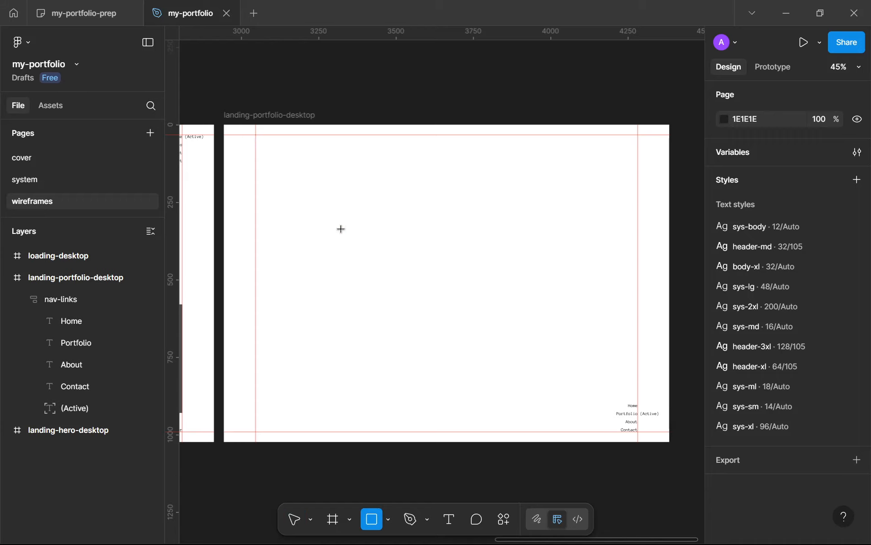
left_click_drag(255, 134, 373, 274)
left_click(383, 336)
left_click(356, 231)
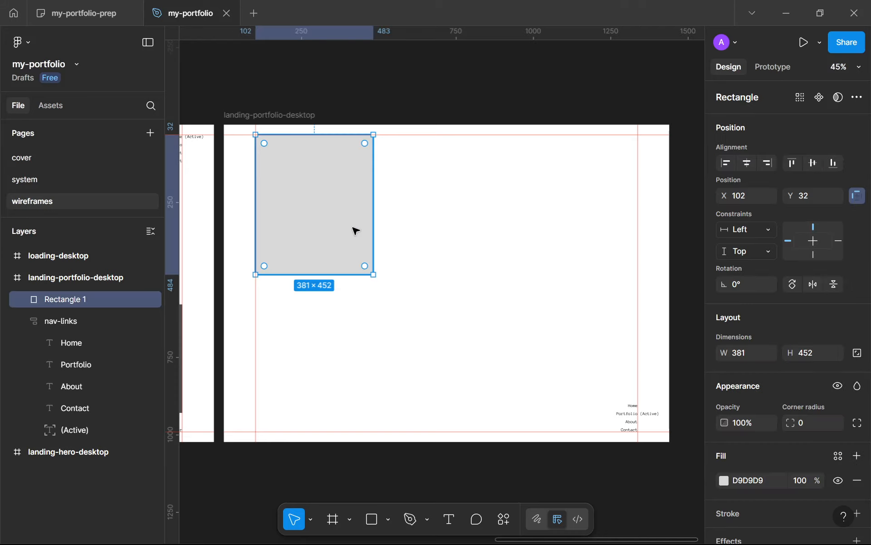
Duplicate the rectangle twice, placing one copy to its right and the other against the frame's lower guide
key("ctrl+d")
left_click_drag(356, 231, 506, 274)
key("ctrl+d")
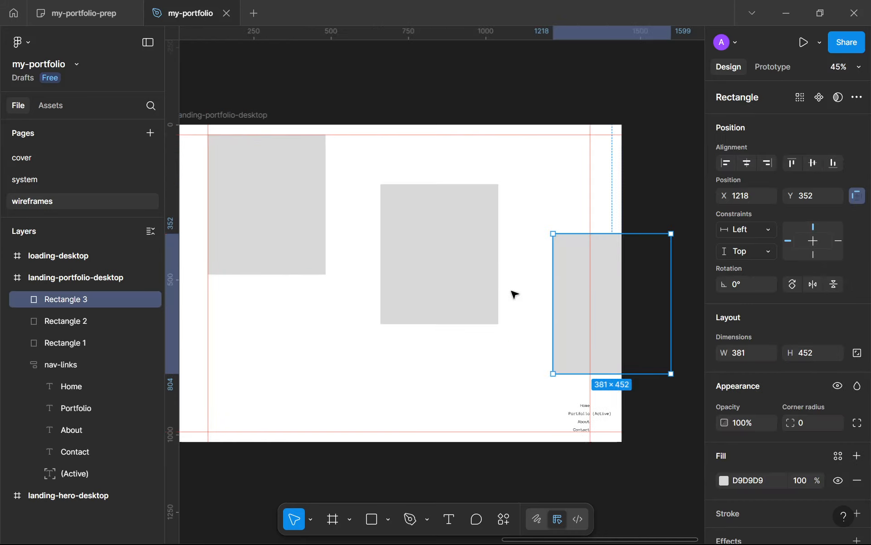
left_click_drag(591, 285, 432, 362)
scroll(502, 350, "down", 5, "ctrl")
scroll(449, 350, "up", 5, "ctrl")
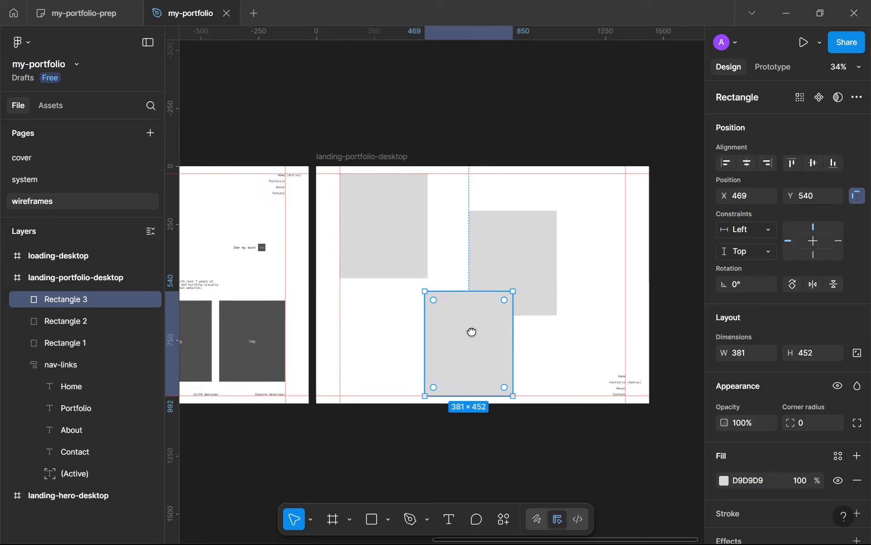
Arrange the copies beside and below the first rectangle, and add another copy ending the top row at the right guide
left_click_drag(399, 324, 321, 321)
left_click_drag(497, 241, 603, 192)
key("ctrl+d")
scroll(603, 192, "down", 2)
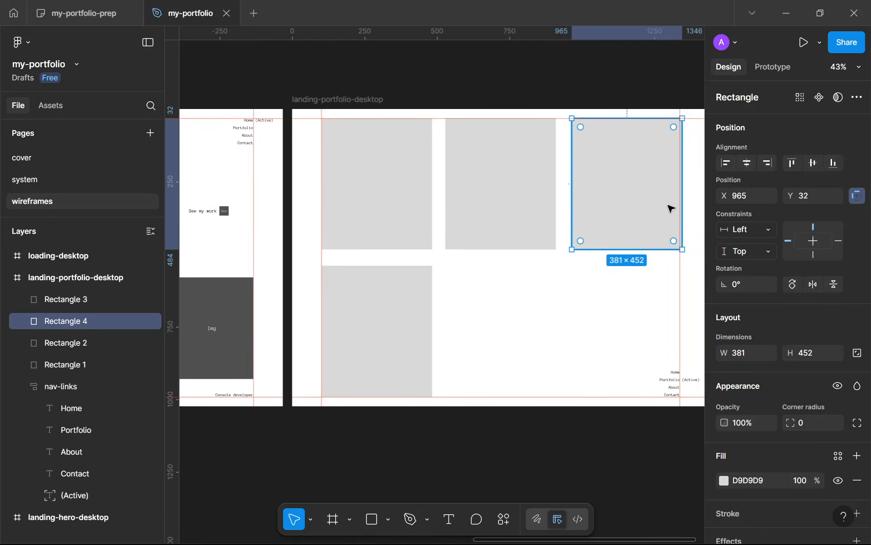
left_click_drag(671, 208, 661, 204)
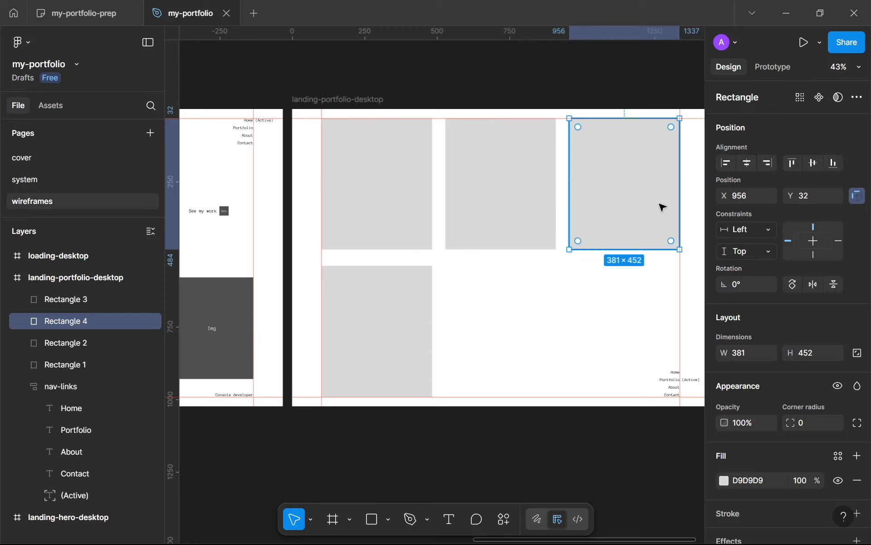
Duplicate the middle and right top rectangles into the lower row to complete a three-by-two grid
left_click(555, 205, "shift")
key("ctrl+d")
left_click_drag(592, 215, 594, 352)
left_click(381, 350, "shift")
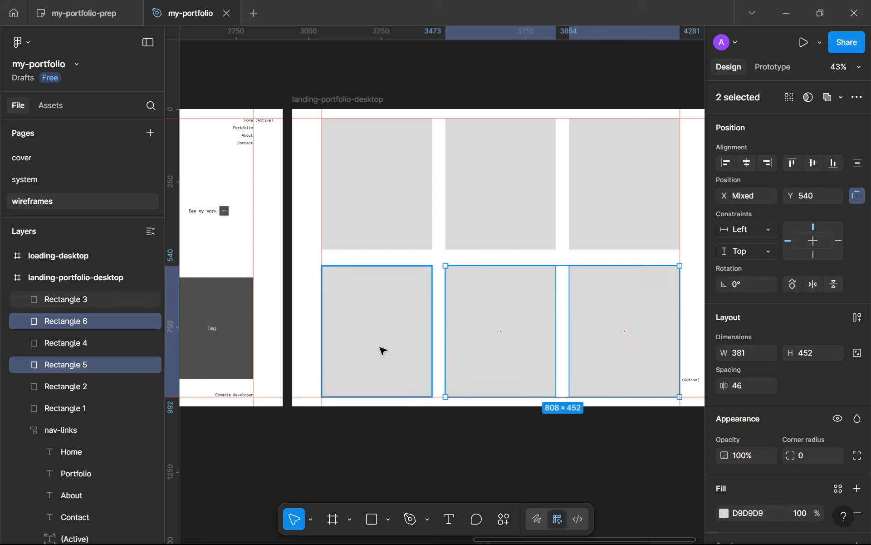
left_click(383, 220, "shift")
left_click(529, 215, "shift")
left_click(580, 200, "shift")
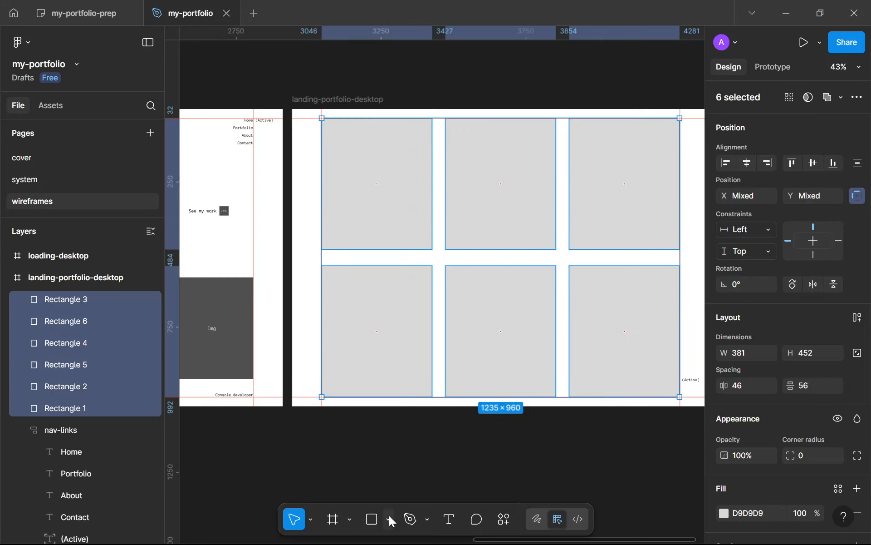
left_click(399, 479)
Delete all six grid rectangles from the landing-portfolio-desktop frame
scroll(398, 479, "down", 5)
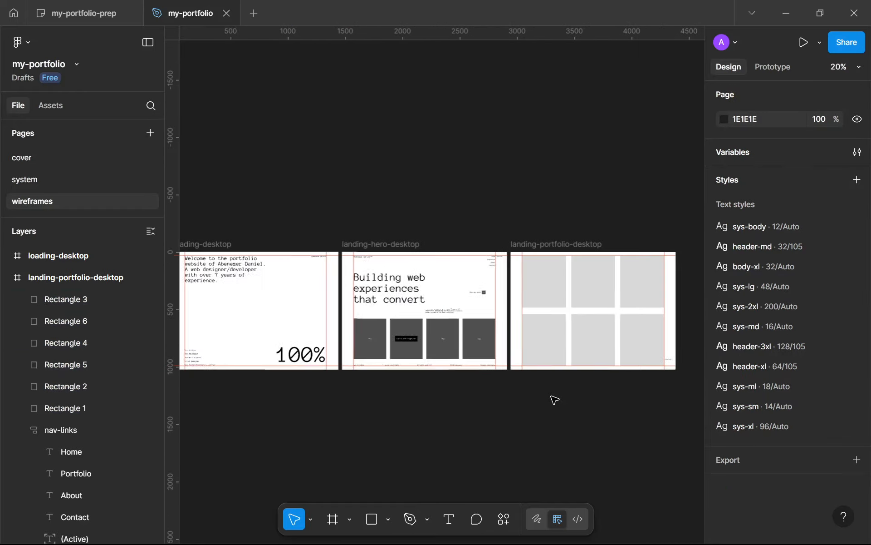
scroll(363, 343, "up", 2)
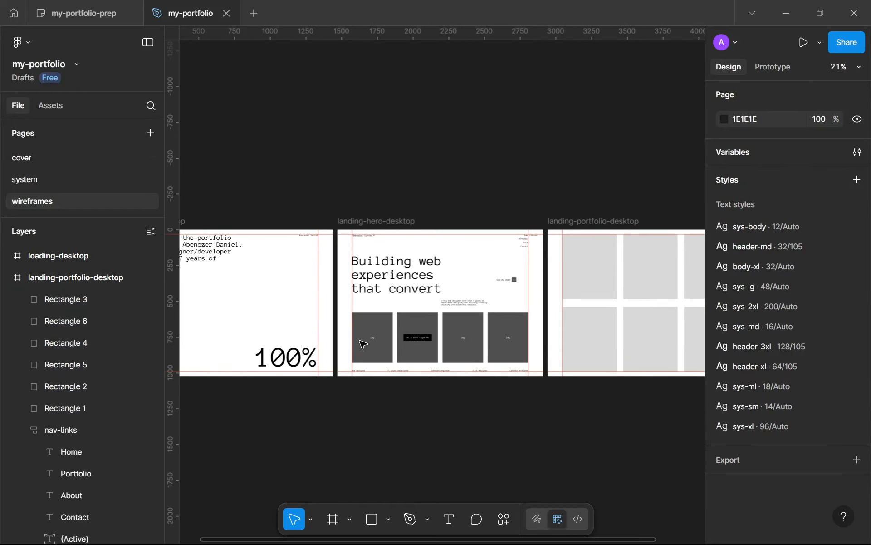
scroll(363, 344, "down", 3)
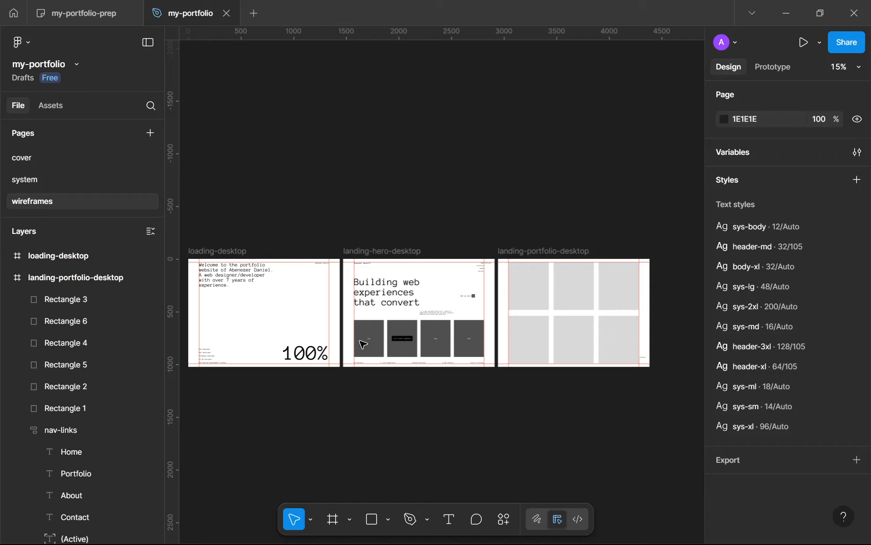
scroll(363, 343, "up", 1)
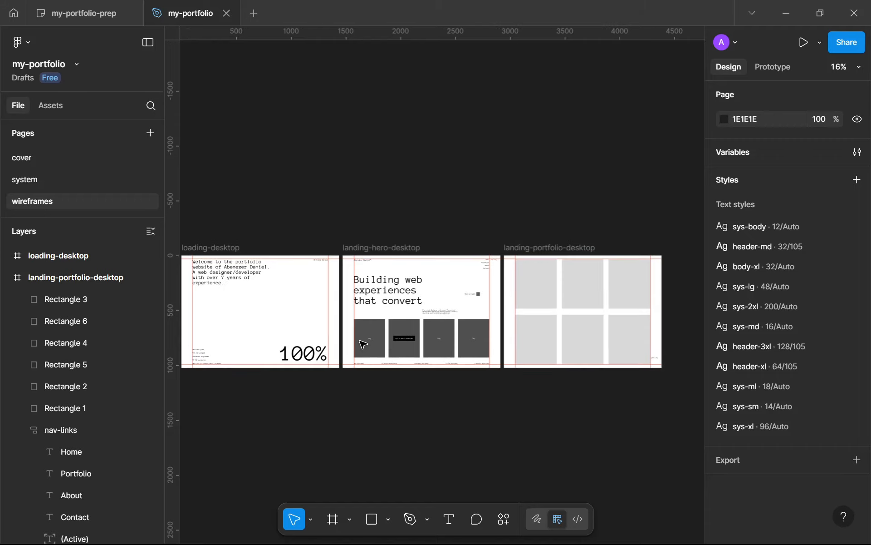
left_click(530, 285)
left_click(530, 335, "shift")
left_click(582, 284, "shift")
left_click(582, 330, "shift")
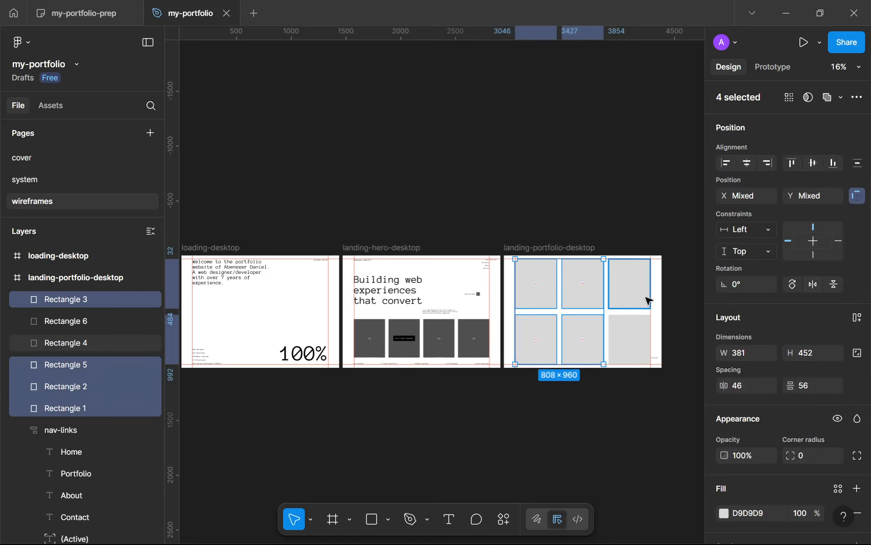
left_click(645, 292, "shift")
left_click(636, 335, "shift")
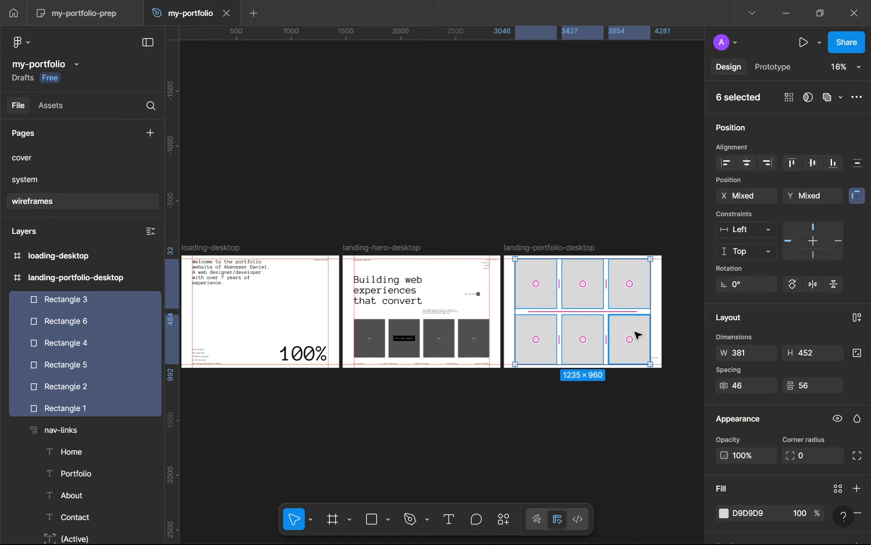
key("Delete")
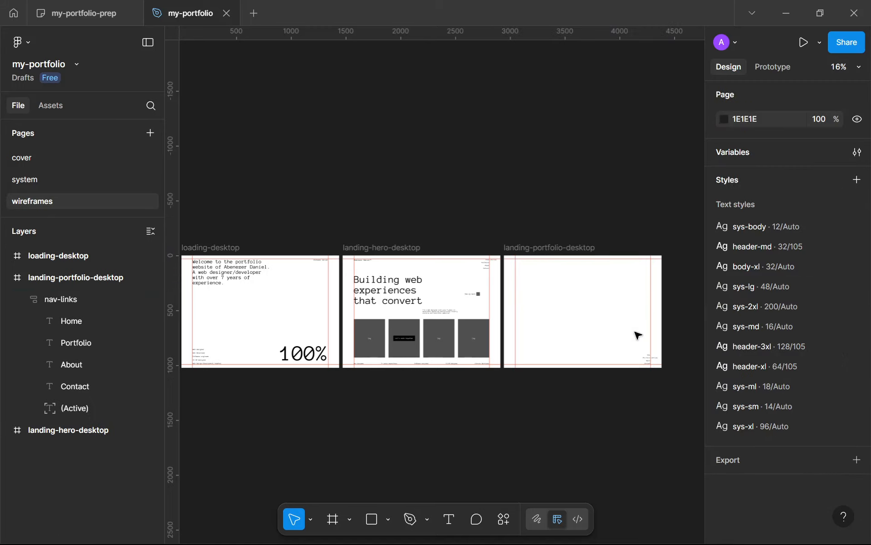
Examine the nav links at the lower-right corner of the empty landing-portfolio-desktop frame
scroll(431, 307, "up", 3)
left_click_drag(431, 306, 328, 292)
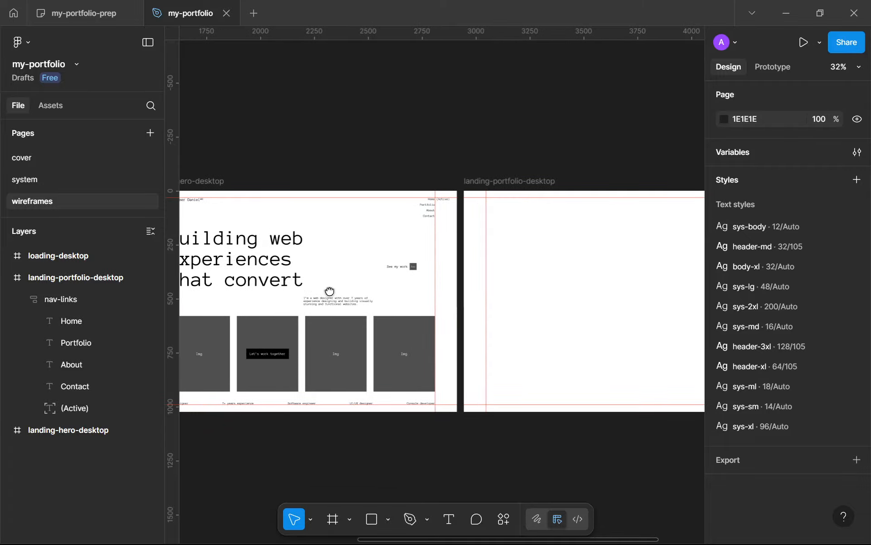
scroll(333, 291, "down", 3)
scroll(548, 331, "up", 1)
scroll(550, 334, "up", 2)
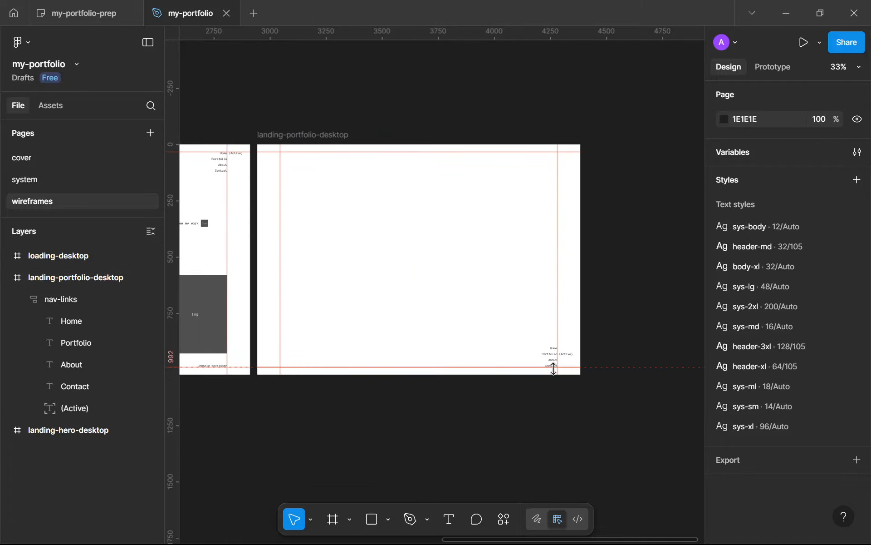
scroll(554, 361, "up", 5)
left_click(556, 343)
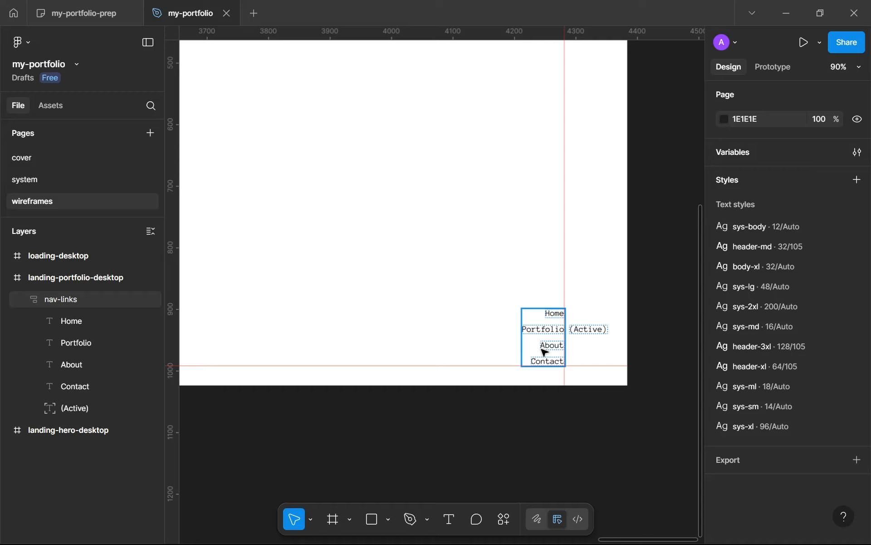
Study the landing-hero-desktop frame's heading and image row as a layout reference for the portfolio section
scroll(521, 344, "down", 4)
left_click_drag(300, 277, 413, 340)
scroll(413, 341, "down", 3)
left_click_drag(334, 317, 457, 290)
scroll(419, 300, "up", 1)
scroll(422, 300, "up", 2)
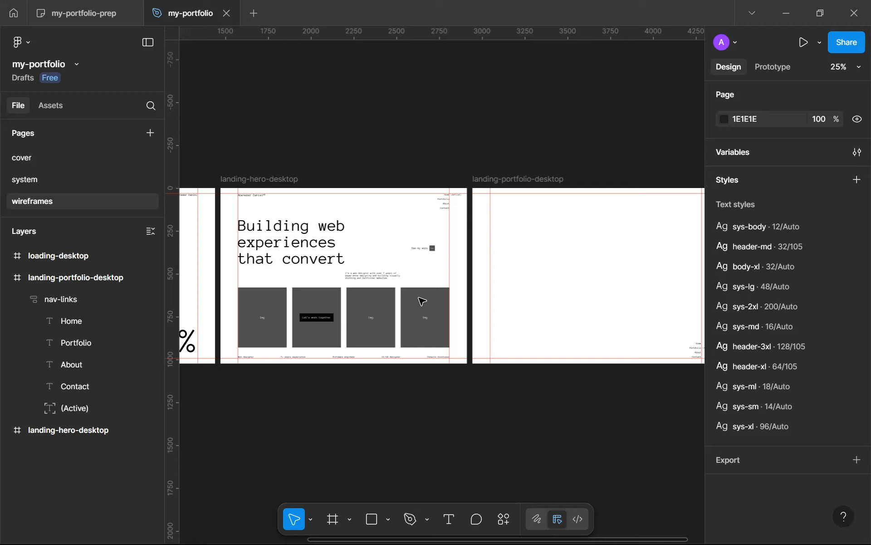
left_click_drag(418, 297, 411, 302)
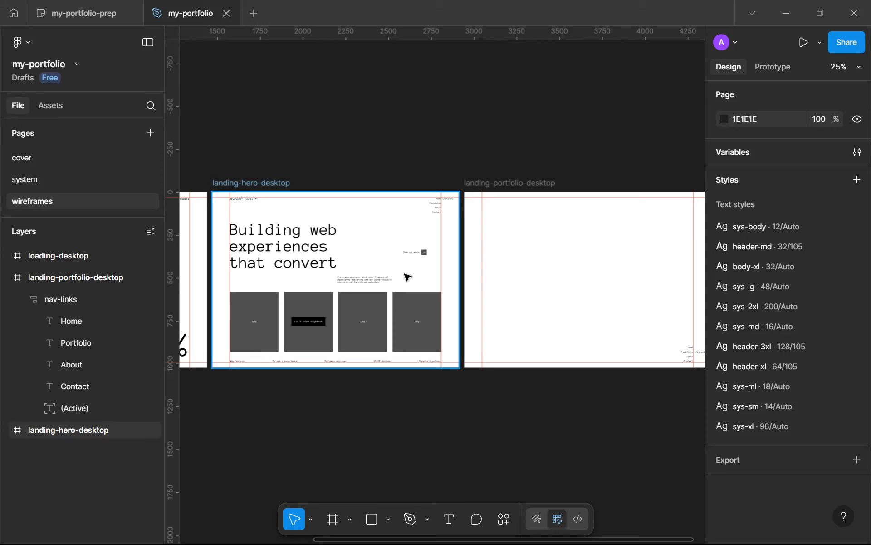
left_click(302, 283)
scroll(302, 282, "up", 5)
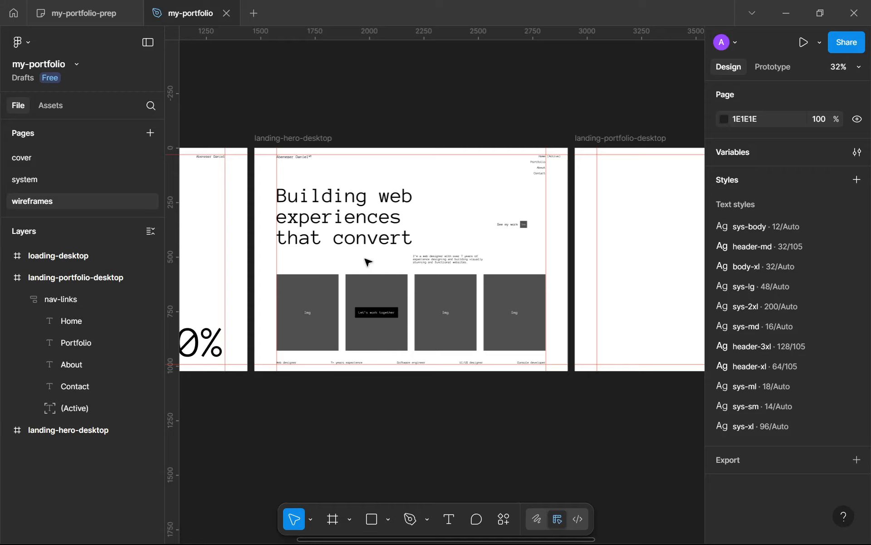
scroll(362, 252, "down", 4)
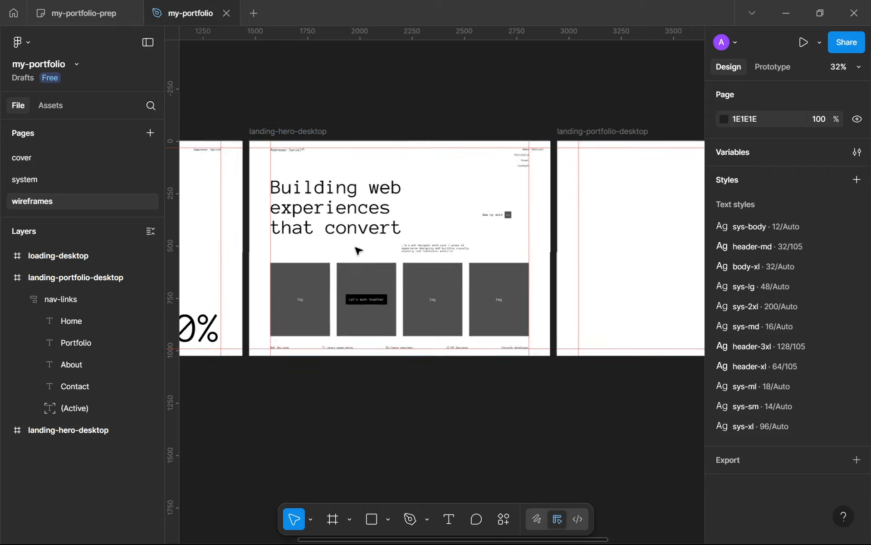
left_click_drag(356, 248, 341, 248)
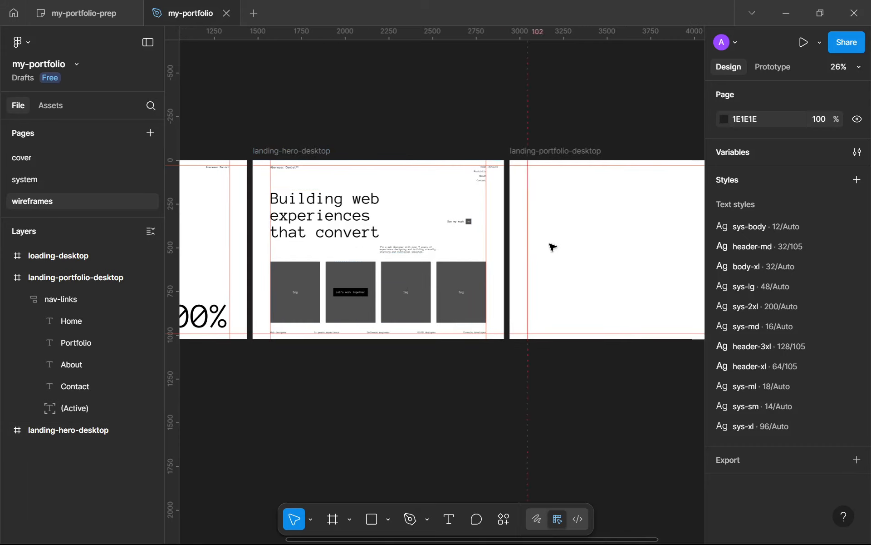
Draw a rectangle about 388 × 424 in the upper-left area of the landing-portfolio-desktop frame
left_click_drag(553, 246, 454, 272)
scroll(457, 273, "up", 6)
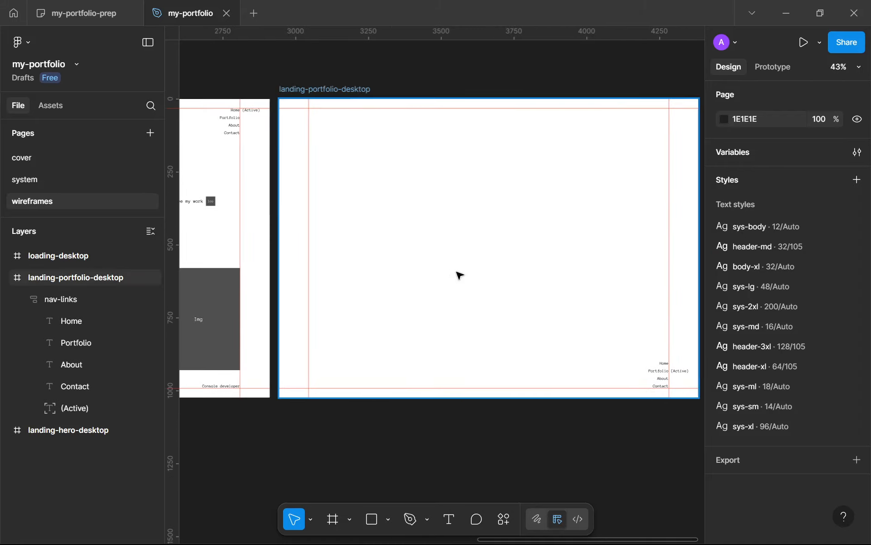
key("r")
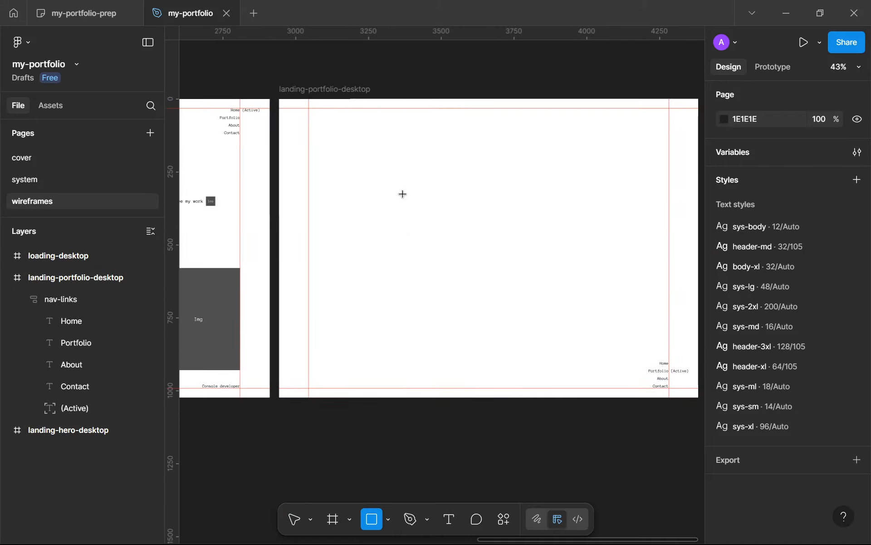
scroll(368, 197, "up", 4)
scroll(328, 196, "down", 5)
left_click_drag(299, 162, 394, 267)
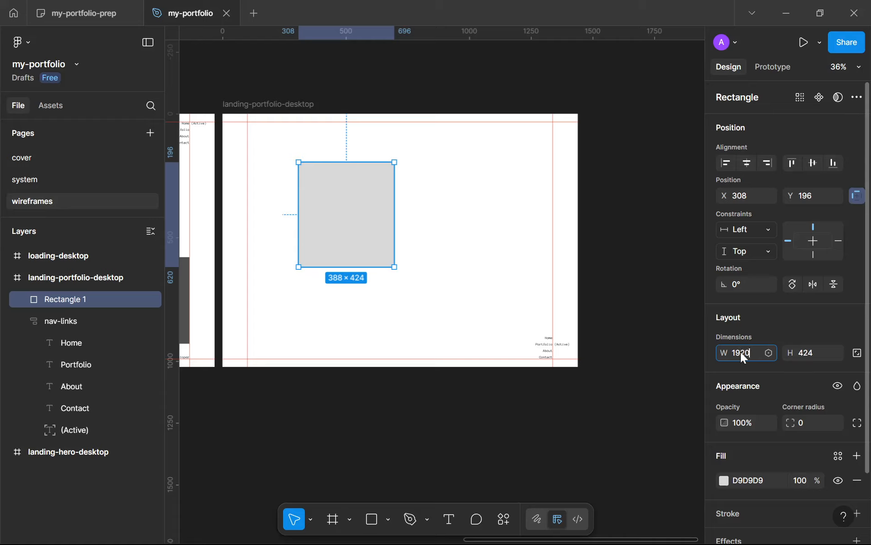
Set the rectangle's dimensions to 1920 × 1080 and lock its aspect ratio
left_click(810, 353)
type("1080")
key("Return")
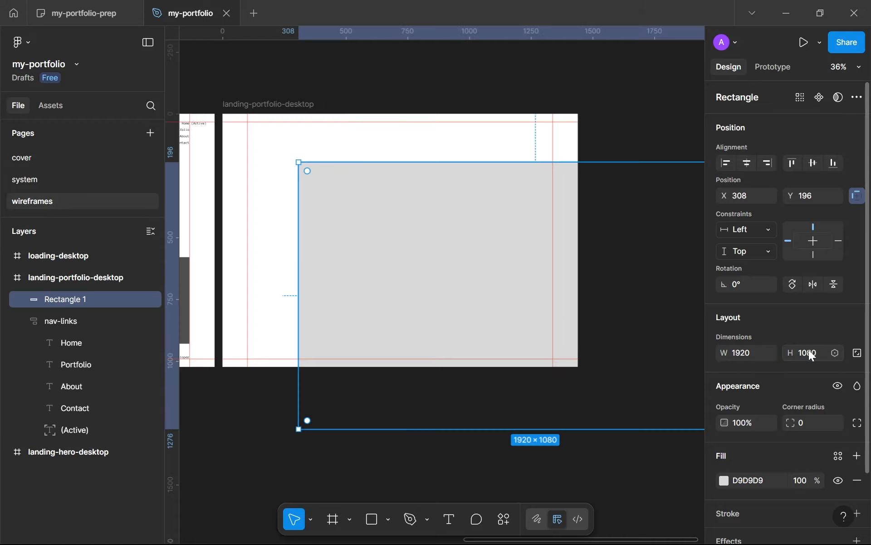
left_click(857, 353)
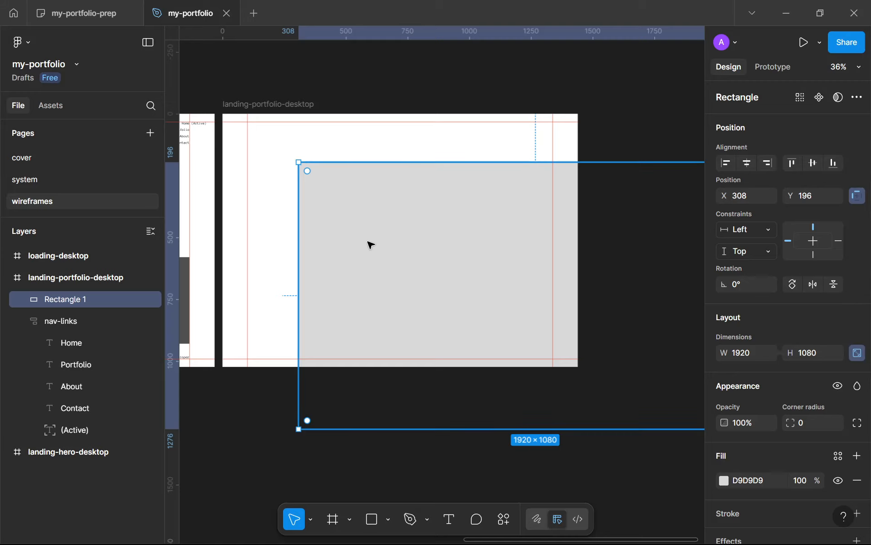
Scale the locked rectangle down to about 413 × 232 and place it in the upper middle of the portfolio frame
left_click_drag(304, 236, 332, 244)
scroll(380, 212, "up", 5)
scroll(380, 211, "down", 10)
scroll(362, 273, "up", 10)
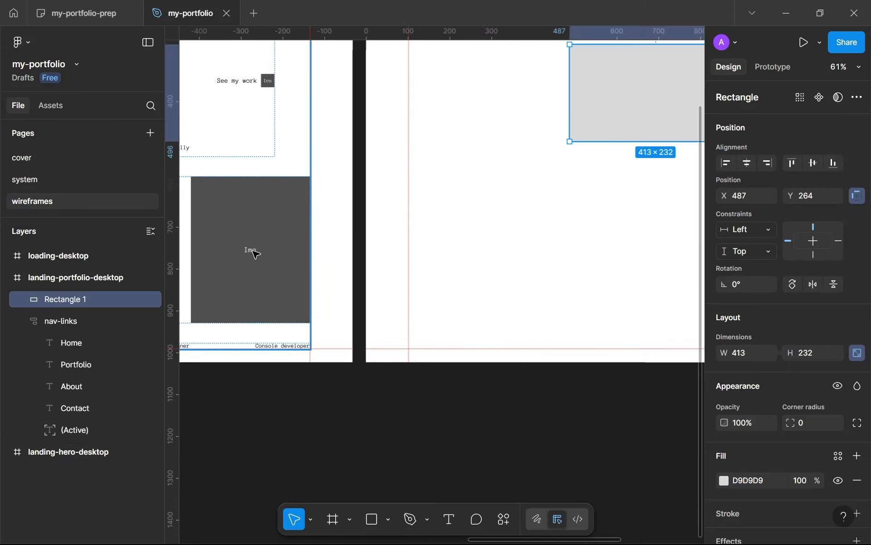
Copy the last img placeholder of the hero's image row into the portfolio frame, below and left of the rectangle
left_click(253, 253)
left_click(249, 251)
scroll(285, 253, "down", 3)
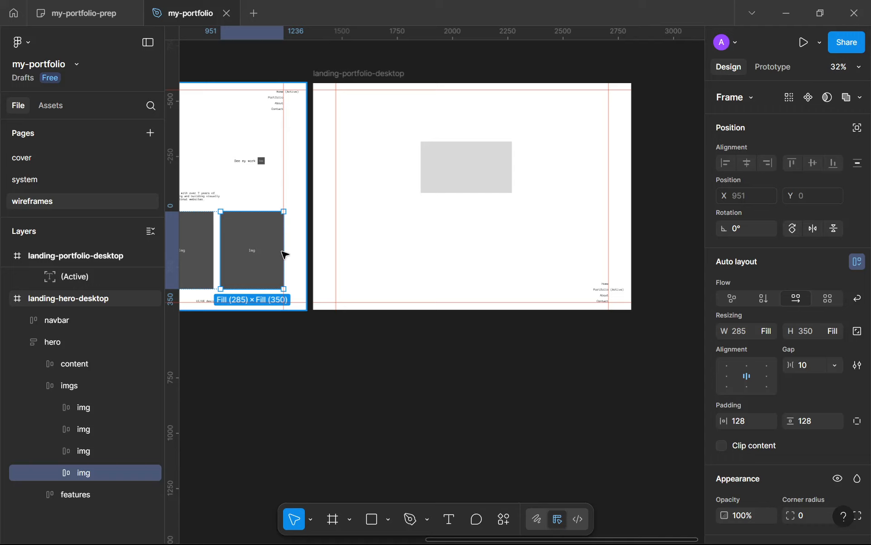
left_click_drag(283, 254, 389, 227)
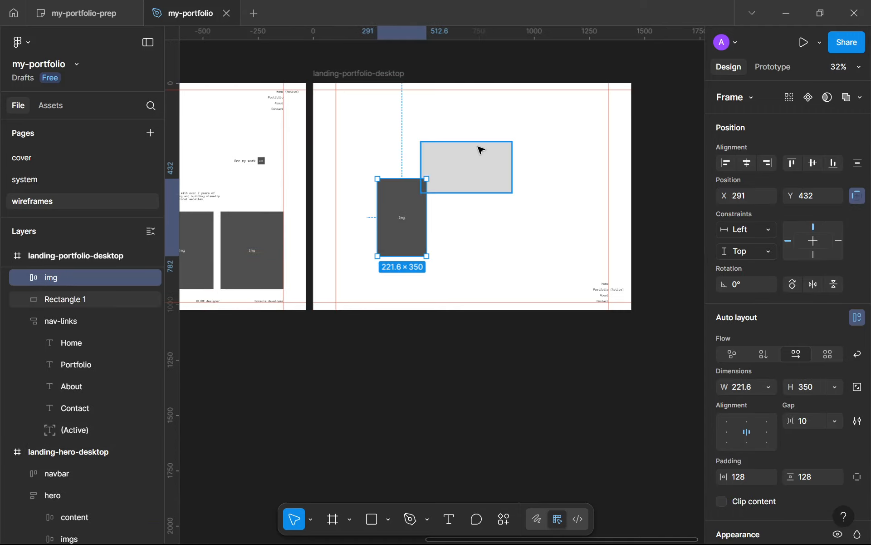
Resize the copied img placeholder to 413 × 232 to match the light gray rectangle, and delete the rectangle
left_click(481, 150)
left_click(738, 356)
key("ctrl+c")
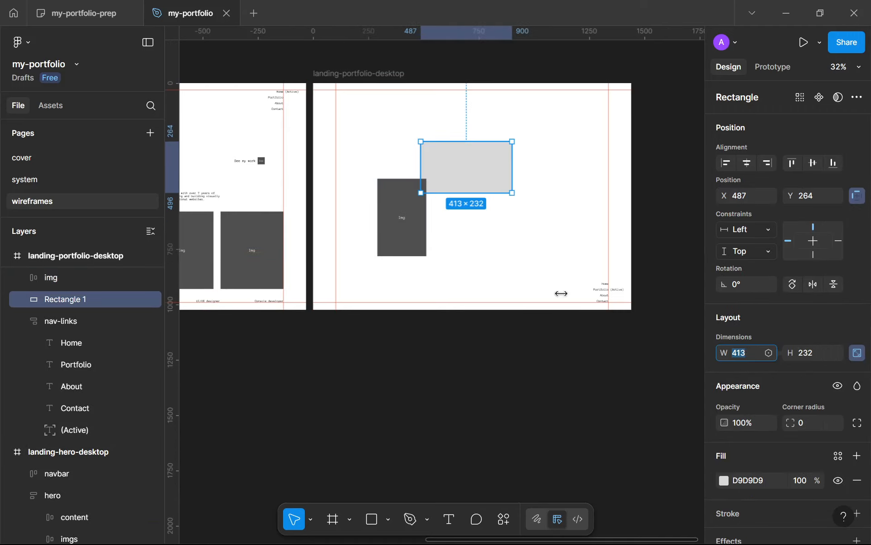
left_click(388, 244)
key("ctrl+v")
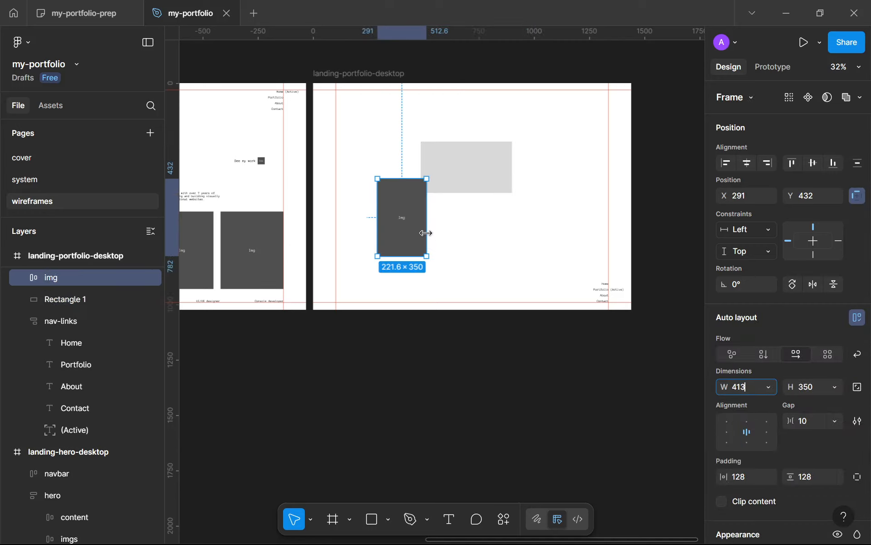
key("Return")
left_click(467, 161)
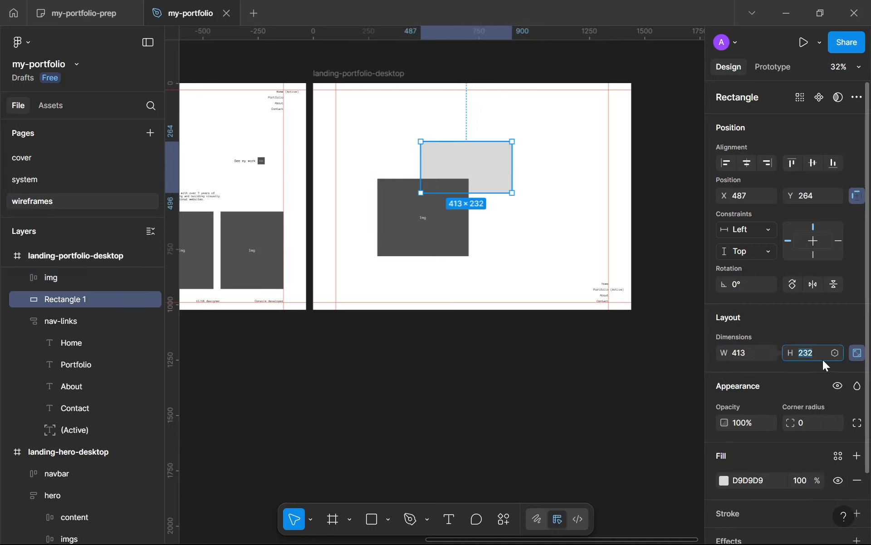
left_click(394, 250)
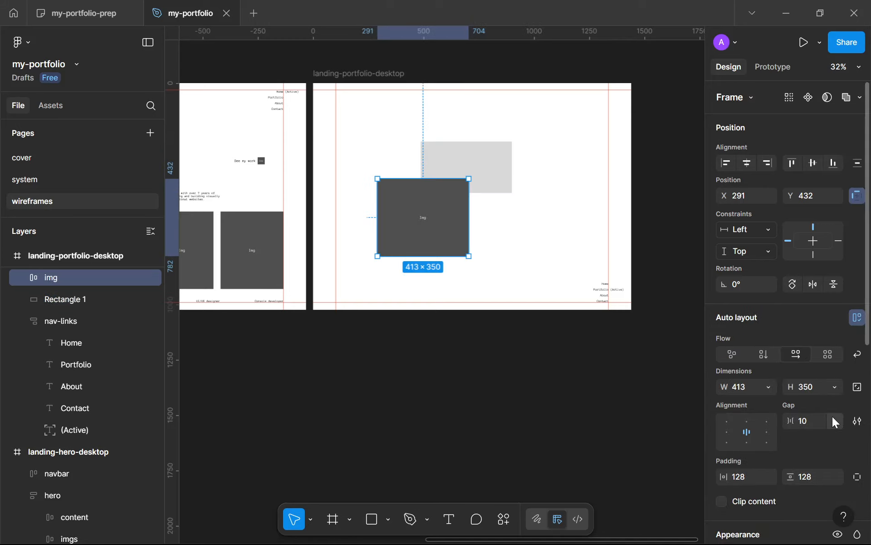
type("232")
key("Return")
left_click(508, 178)
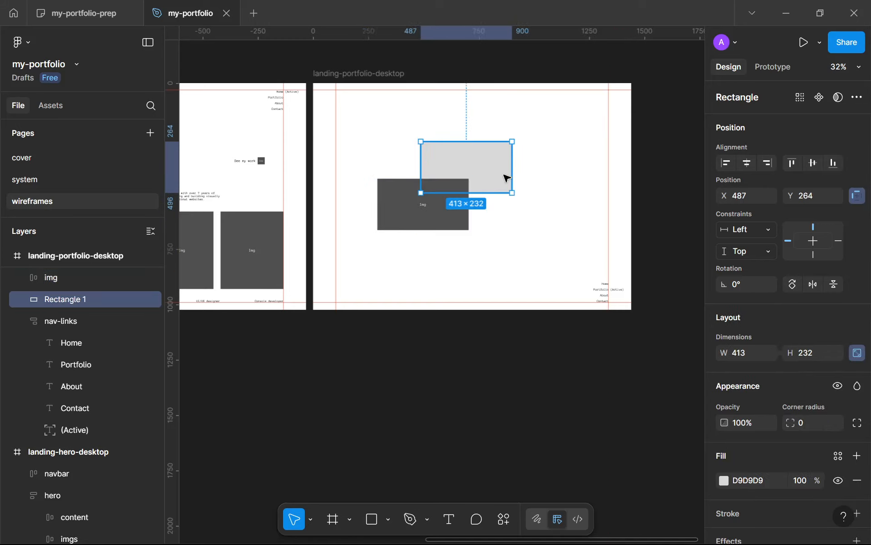
key("Delete")
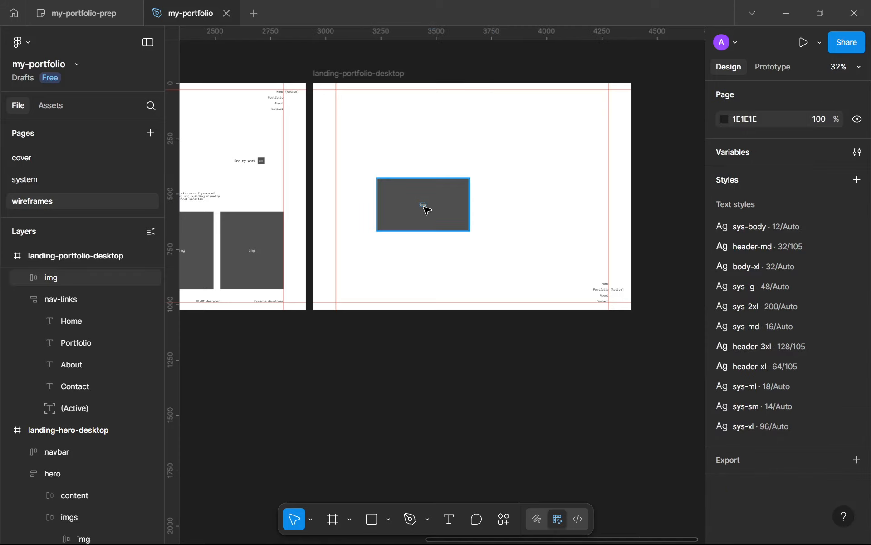
Replace the raw 000000 and FFFFFF colors of all objects in the portfolio frame with the library colors black and white
left_click(443, 220)
scroll(442, 220, "up", 5)
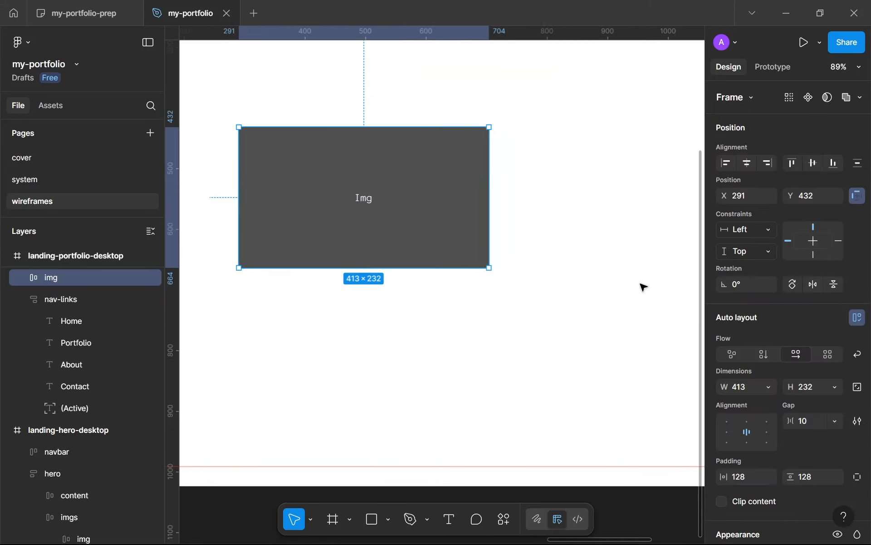
scroll(529, 268, "down", 3)
scroll(762, 314, "down", 6)
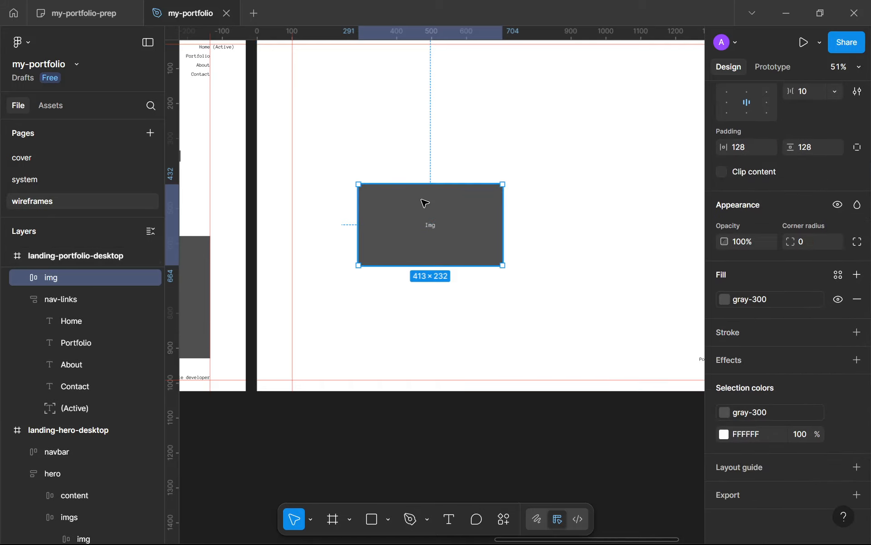
key("ctrl+a")
scroll(658, 313, "down", 1)
scroll(762, 381, "down", 2)
left_click(838, 414)
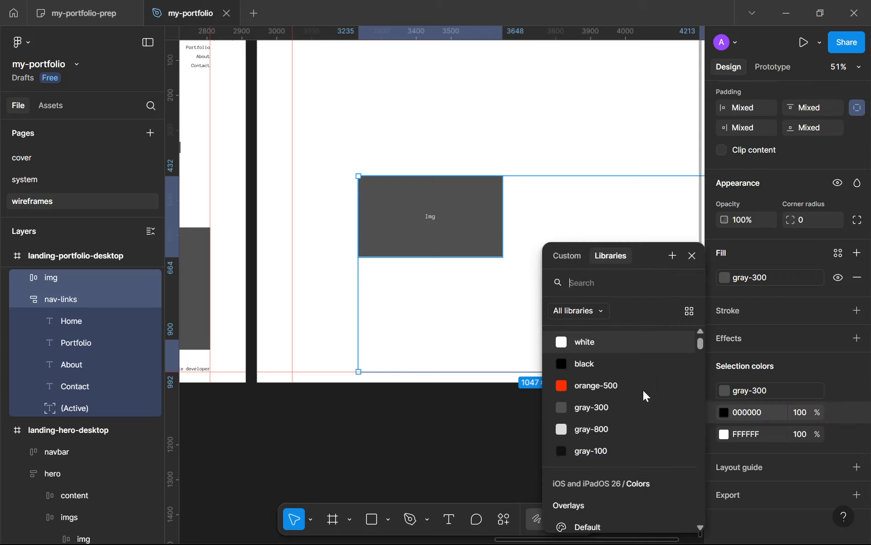
left_click(605, 365)
left_click(838, 434)
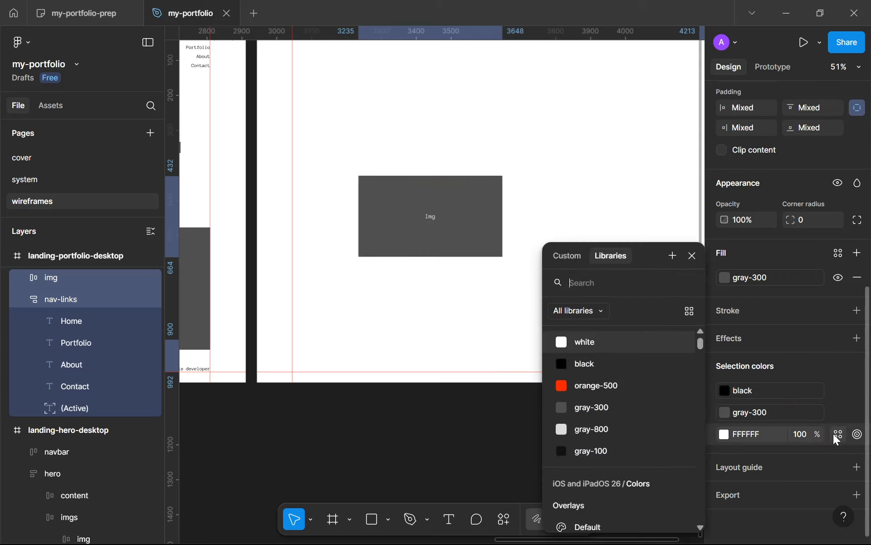
left_click(611, 349)
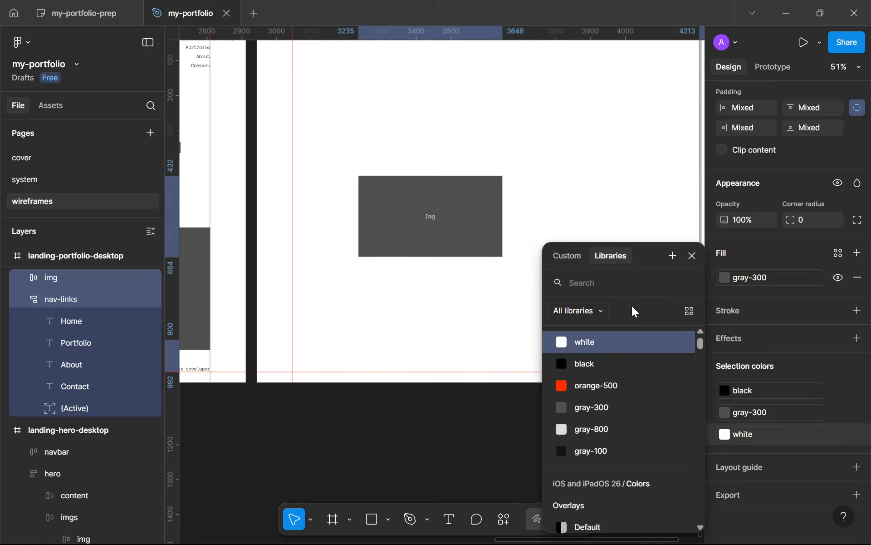
left_click(692, 257)
Recolor the img placeholder with a gray-800 fill and a black label from the library colors
left_click(440, 226)
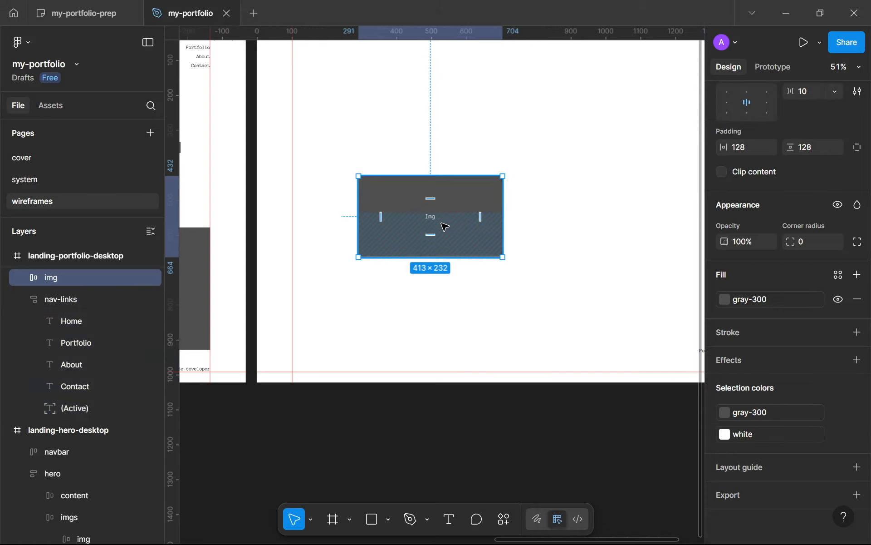
scroll(442, 225, "down", 3)
scroll(443, 226, "up", 5)
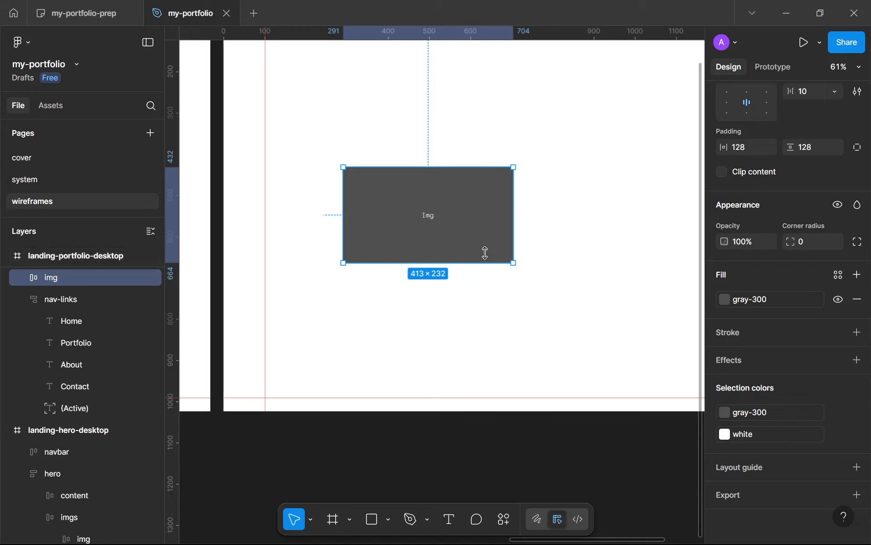
left_click(767, 417)
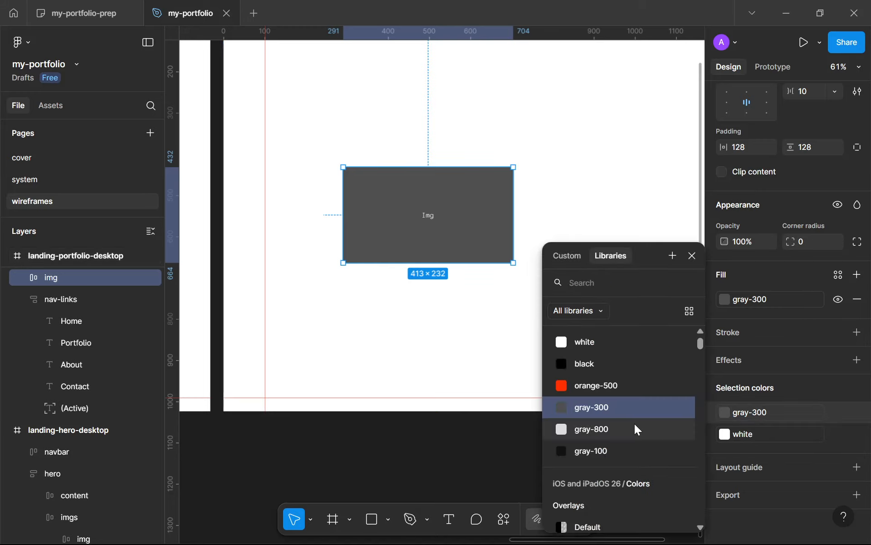
left_click(637, 428)
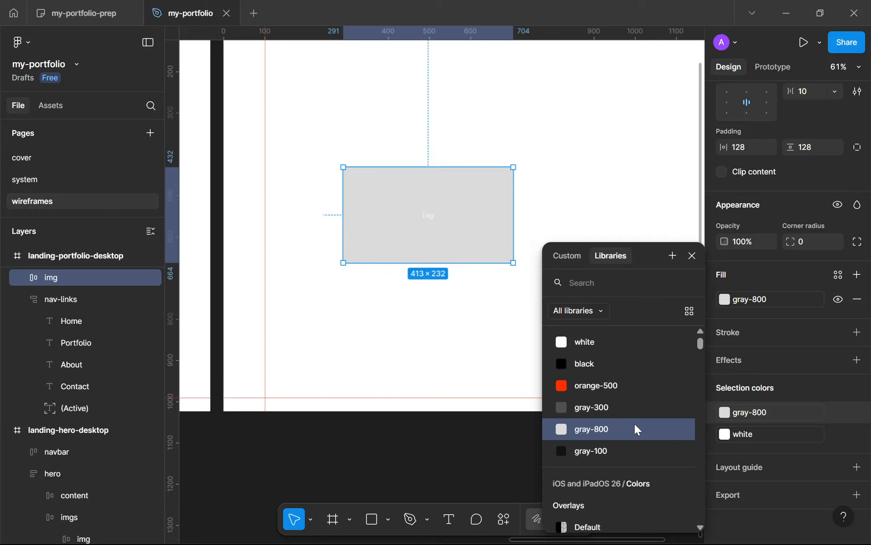
left_click(779, 437)
left_click(595, 363)
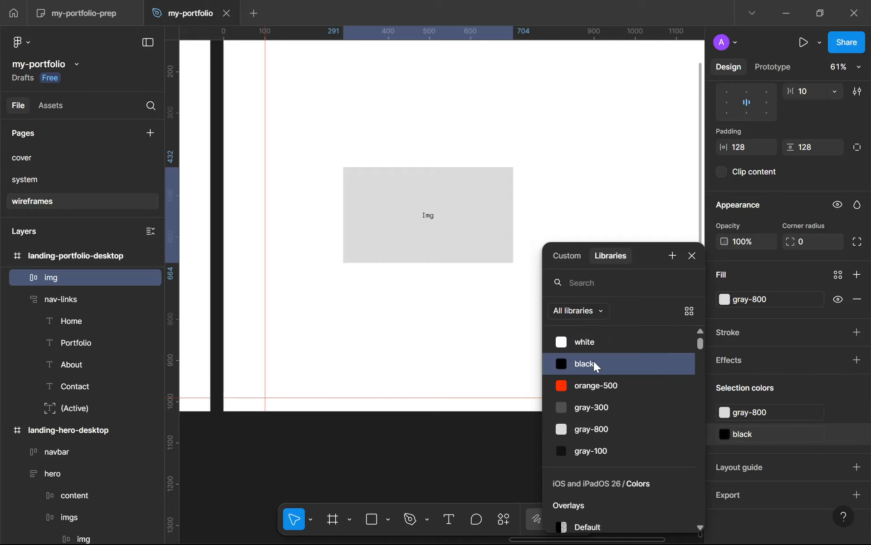
left_click(585, 410)
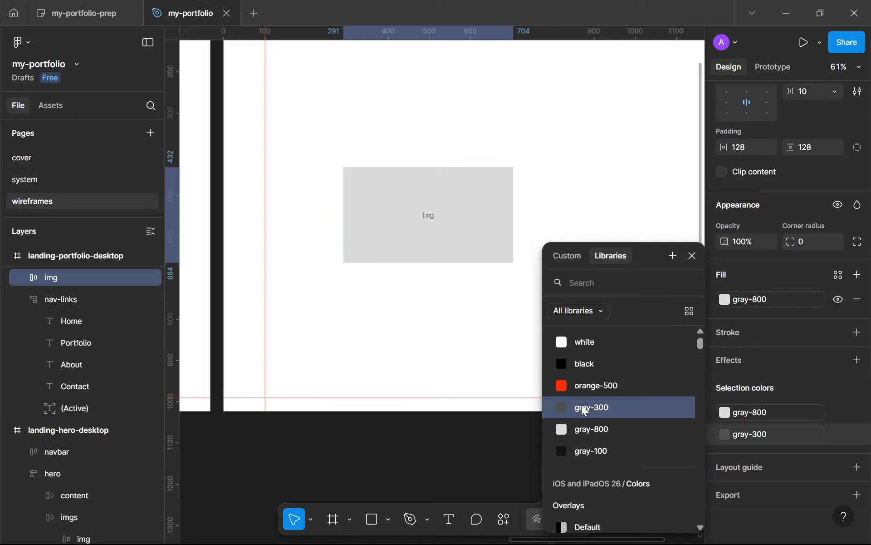
left_click(612, 359)
left_click(695, 254)
Wrap the img placeholder in an auto layout frame and rename that frame screen
left_click(474, 227)
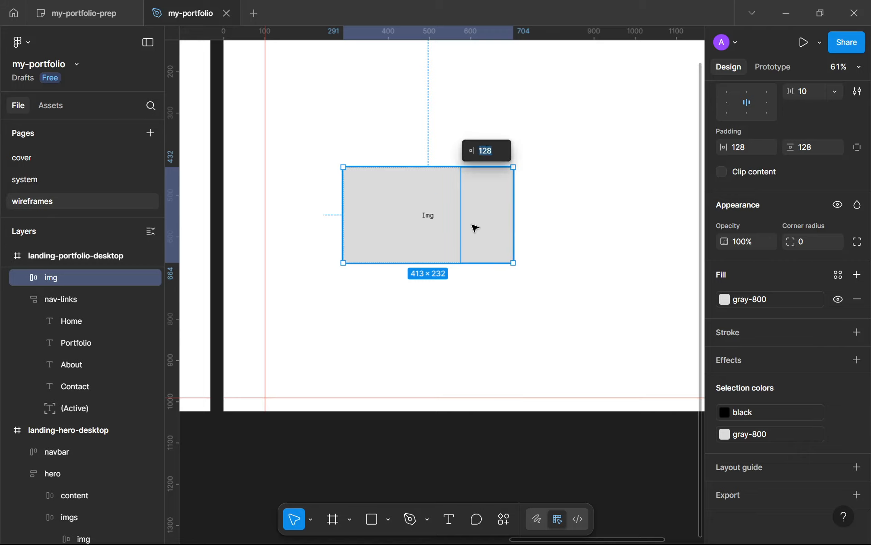
left_click(511, 281)
left_click(486, 250)
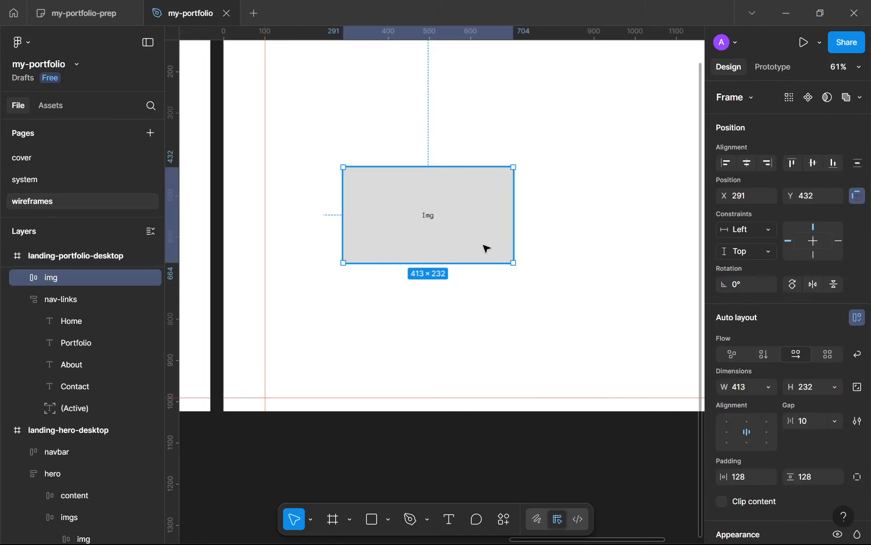
key("shift+a")
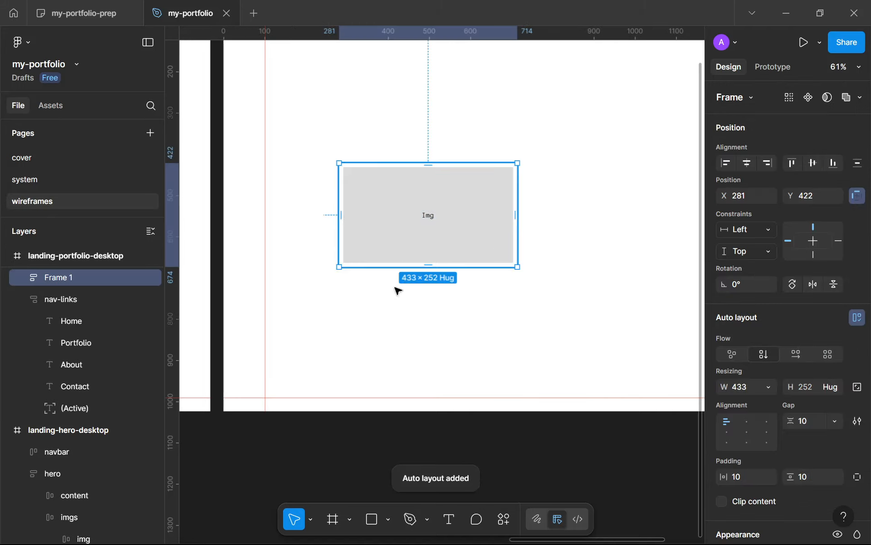
double_click(97, 283)
type("screen")
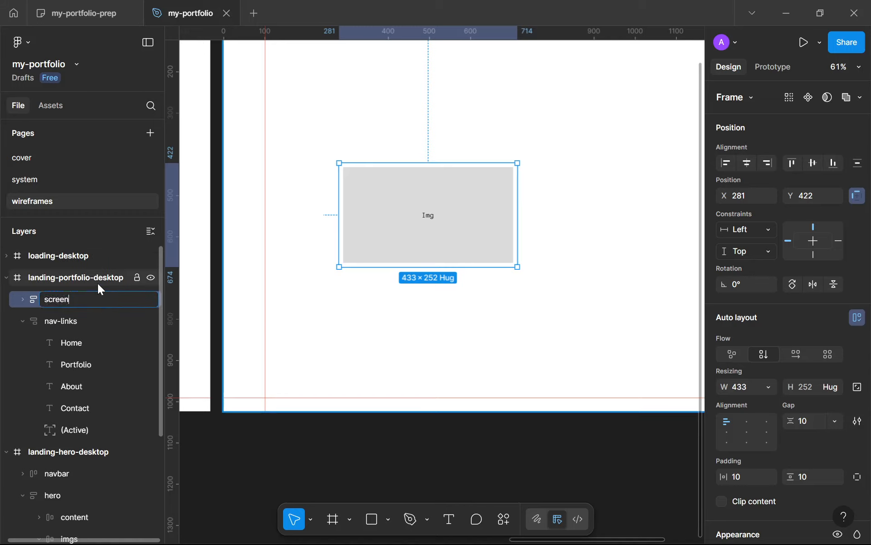
key("Return")
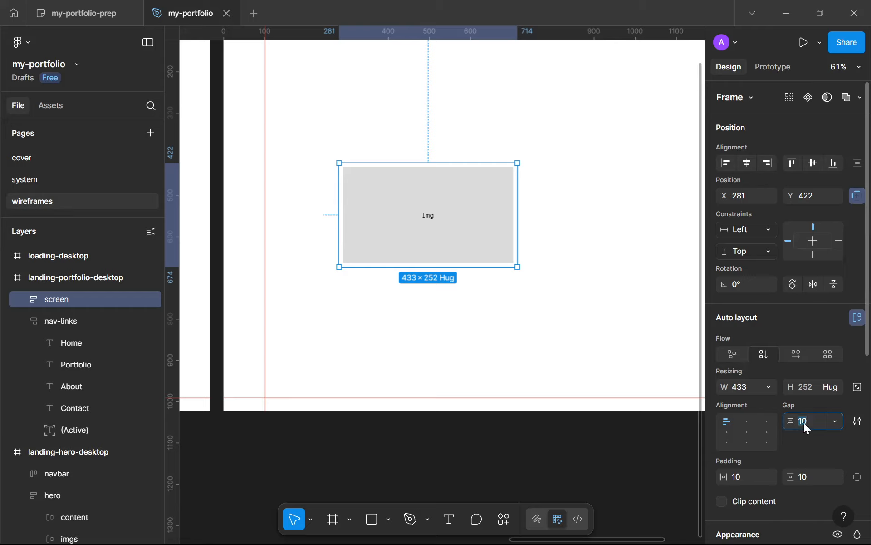
Set the screen frame's gap to 0 and its horizontal and vertical padding to 16
left_click(747, 480)
type("1")
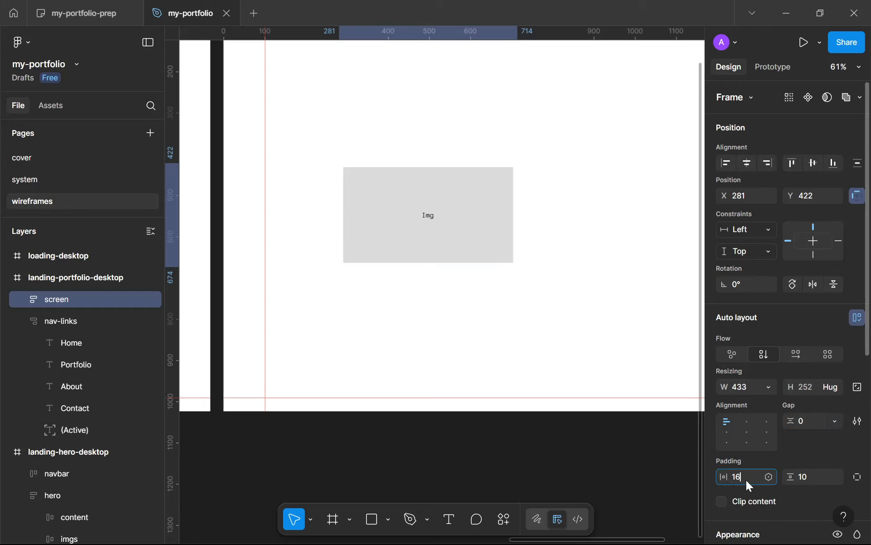
left_click(811, 475)
type("16")
Fill the screen frame with the library color gray-300
scroll(841, 424, "down", 5)
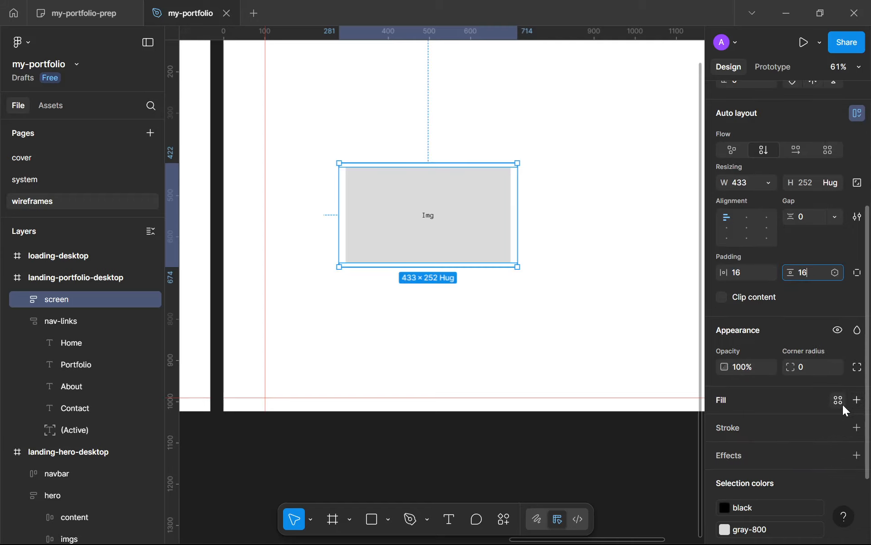
left_click(840, 403)
left_click(580, 407)
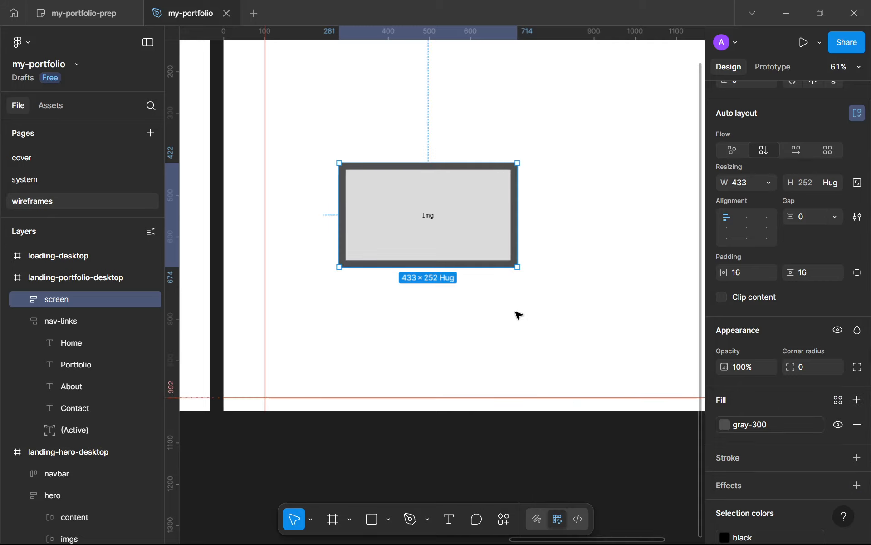
left_click(519, 299)
scroll(519, 299, "down", 4)
scroll(520, 299, "up", 4)
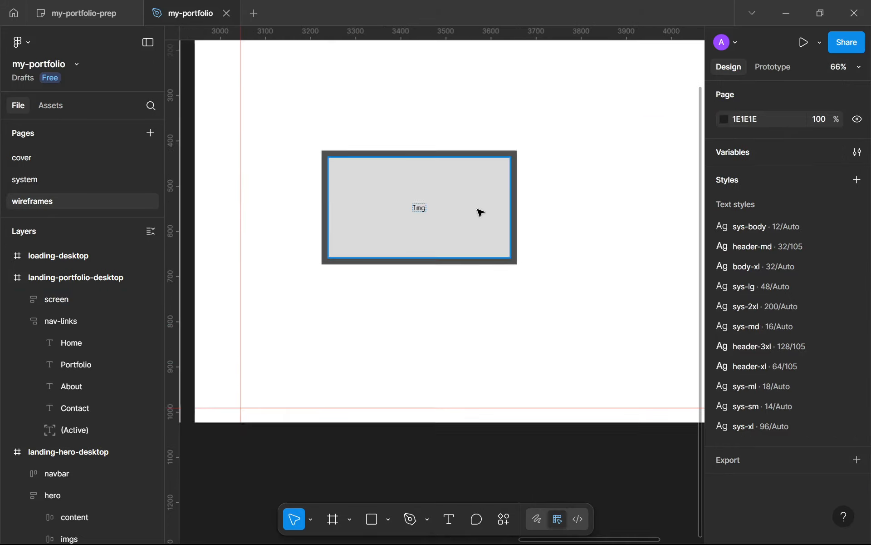
Split the screen frame's padding into individual sides and set the top padding to 32
scroll(375, 193, "up", 5)
scroll(376, 192, "down", 3)
left_click(376, 198)
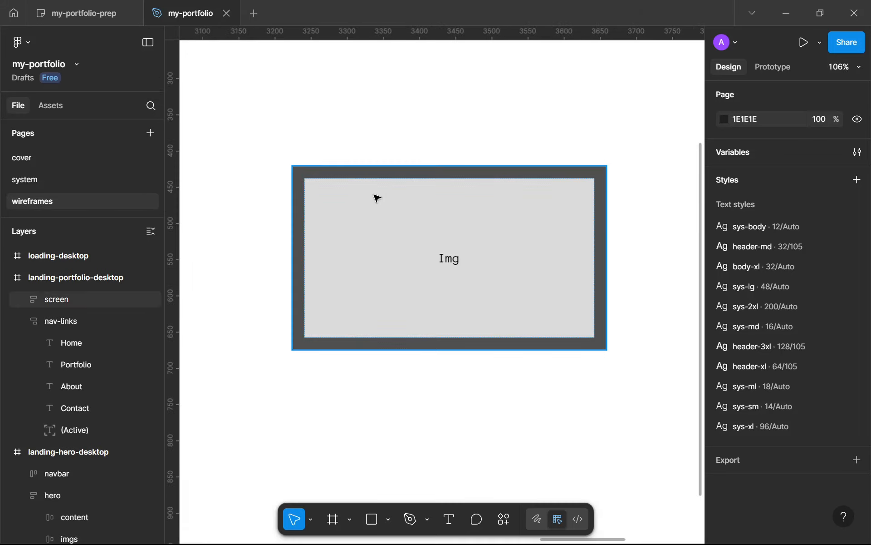
left_click(483, 268)
scroll(746, 411, "down", 5)
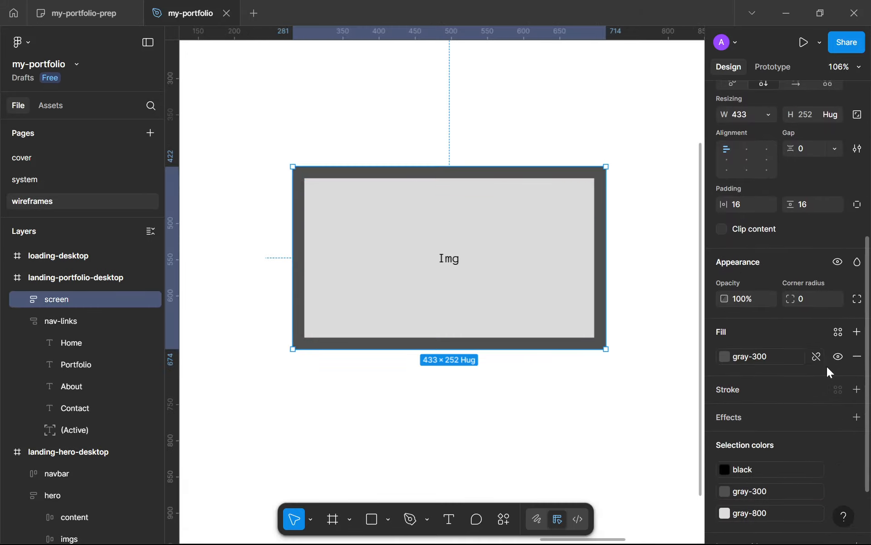
left_click(858, 205)
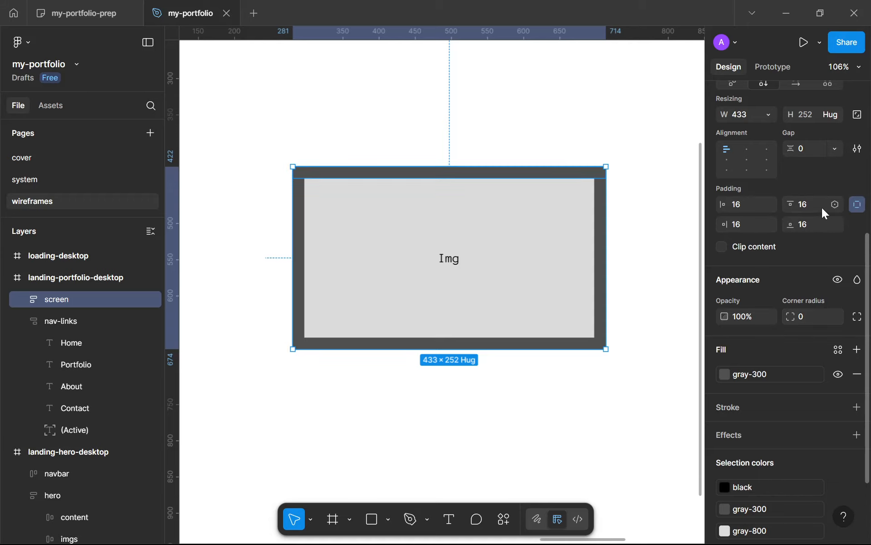
left_click(682, 270)
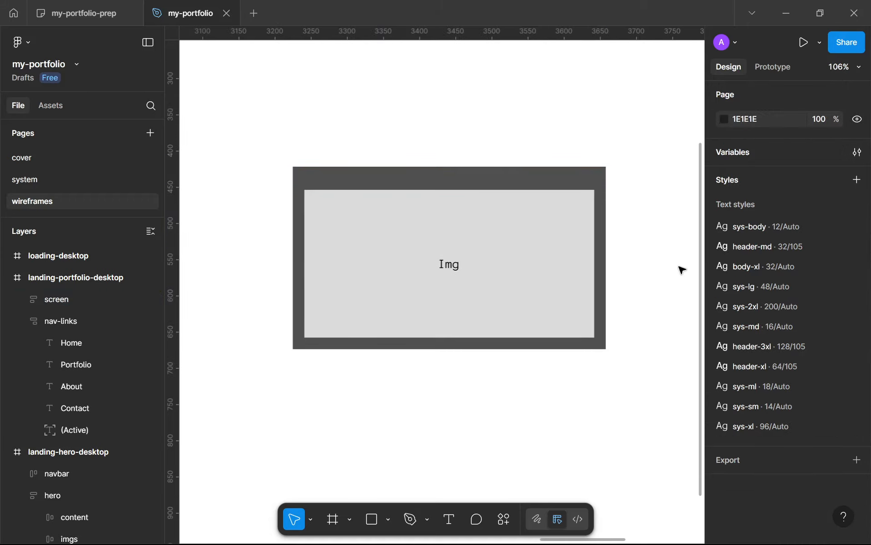
Examine the screen mockup's top bar up close and its proportions within the portfolio frame
left_click(343, 175)
scroll(344, 177, "up", 5)
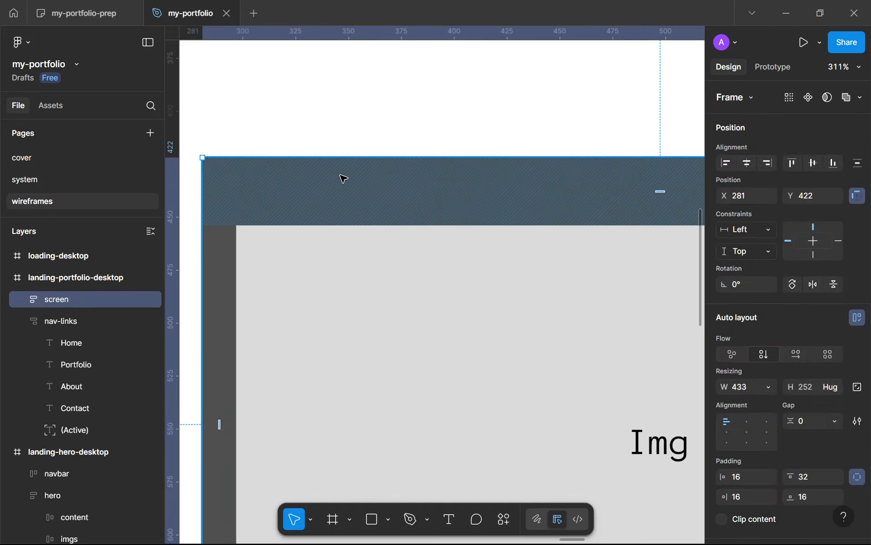
scroll(344, 195, "down", 4)
left_click(438, 339)
scroll(437, 339, "down", 6)
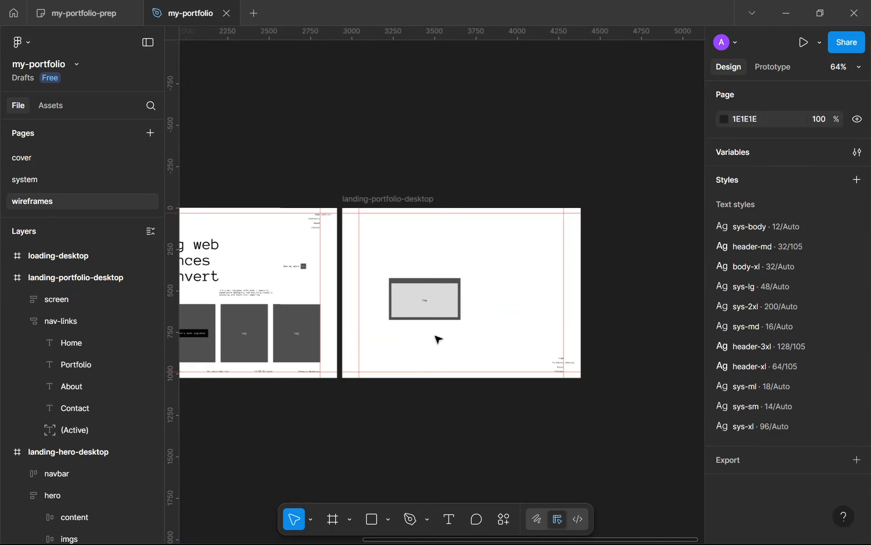
scroll(438, 339, "up", 4)
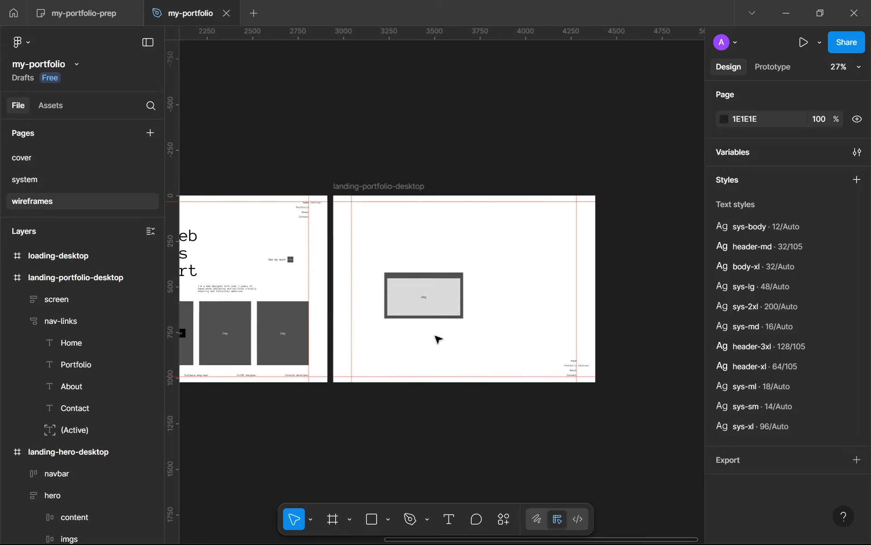
scroll(438, 338, "up", 2)
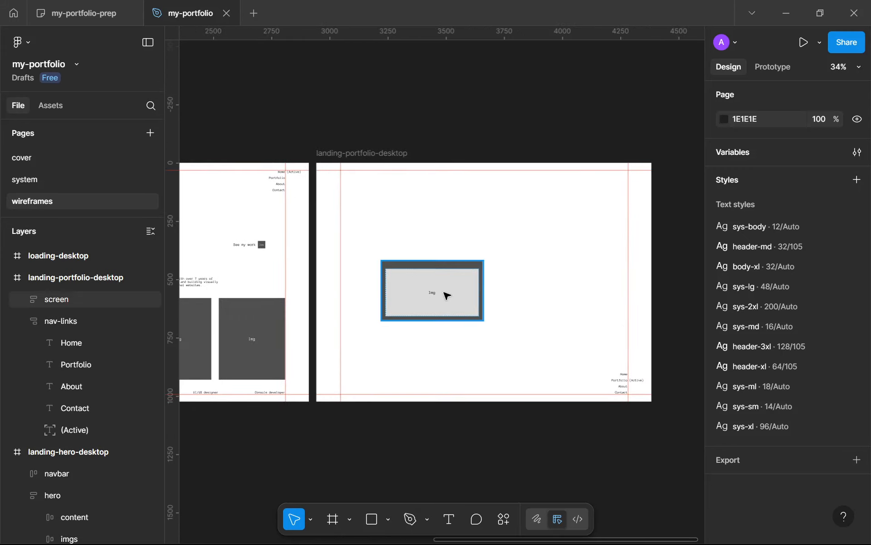
scroll(447, 295, "down", 1)
scroll(445, 296, "up", 5)
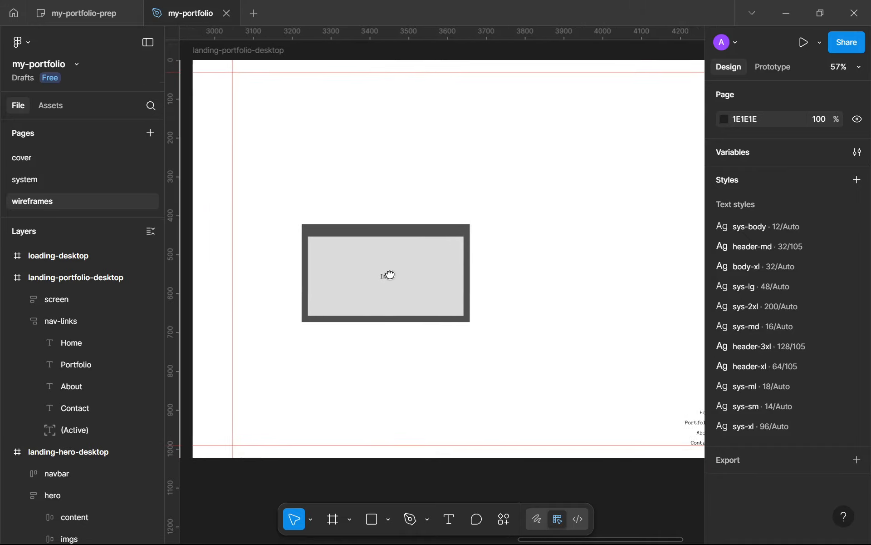
Rename the wireframes page to "designs"
scroll(389, 274, "down", 1)
left_click(375, 279)
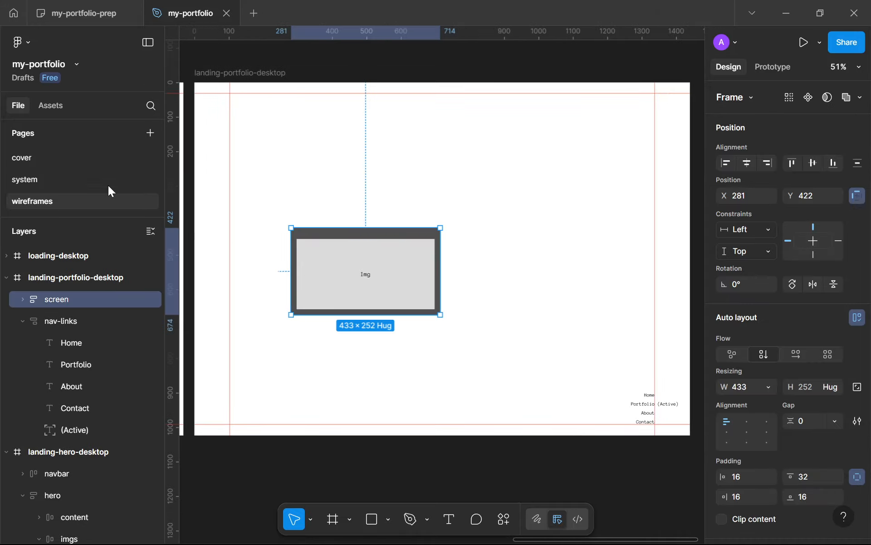
double_click(91, 206)
type("des")
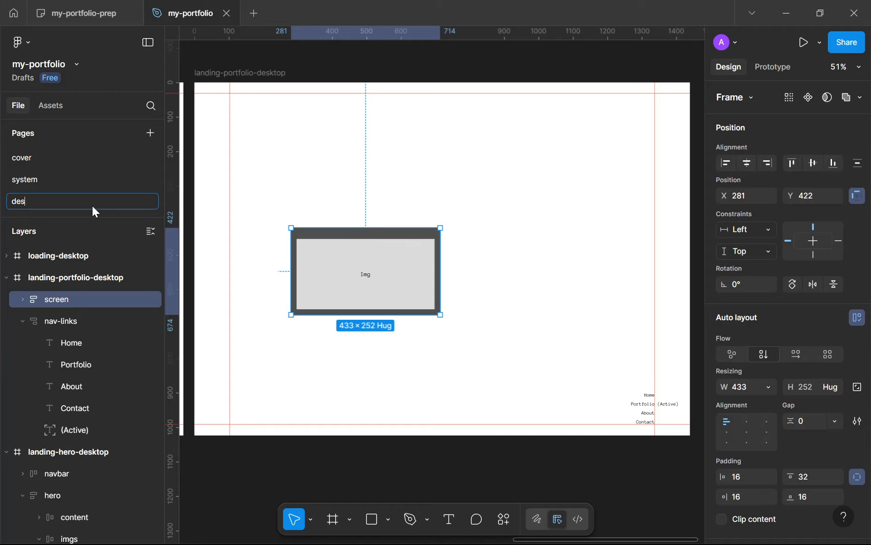
type("igns")
key("Return")
Try to wrap the three desktop frames in a section, and undo it
scroll(354, 139, "down", 5)
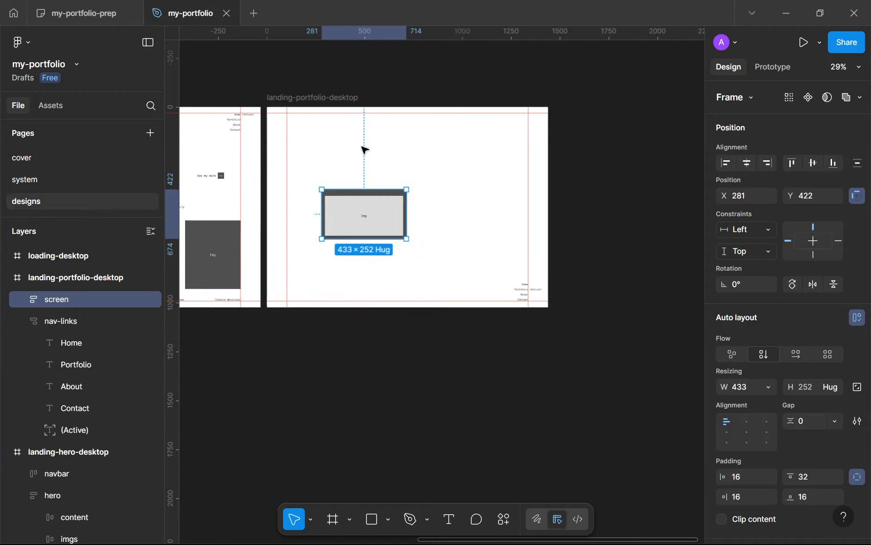
left_click(345, 348)
scroll(345, 347, "down", 1)
left_click_drag(345, 348, 483, 323)
scroll(628, 334, "down", 1)
left_click_drag(357, 272, 259, 106)
left_click(669, 452)
key("ctrl+alt+s")
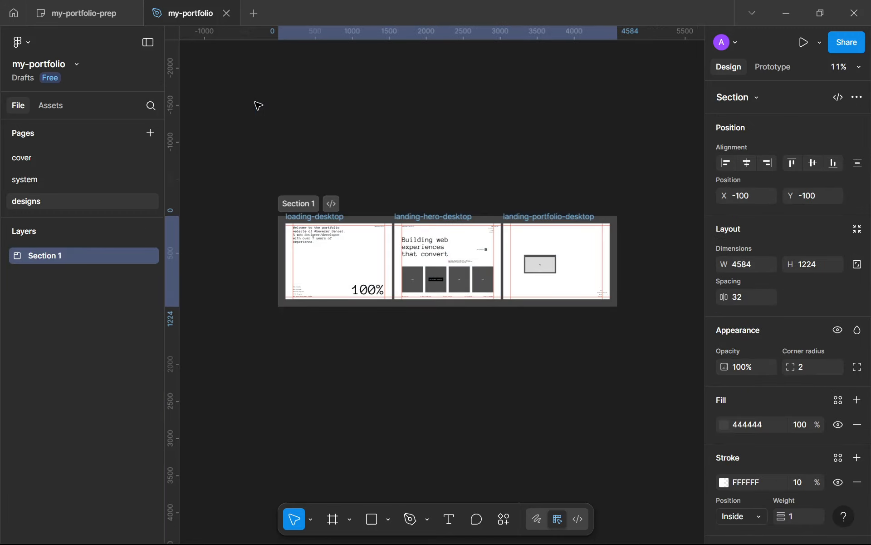
key("ctrl+z")
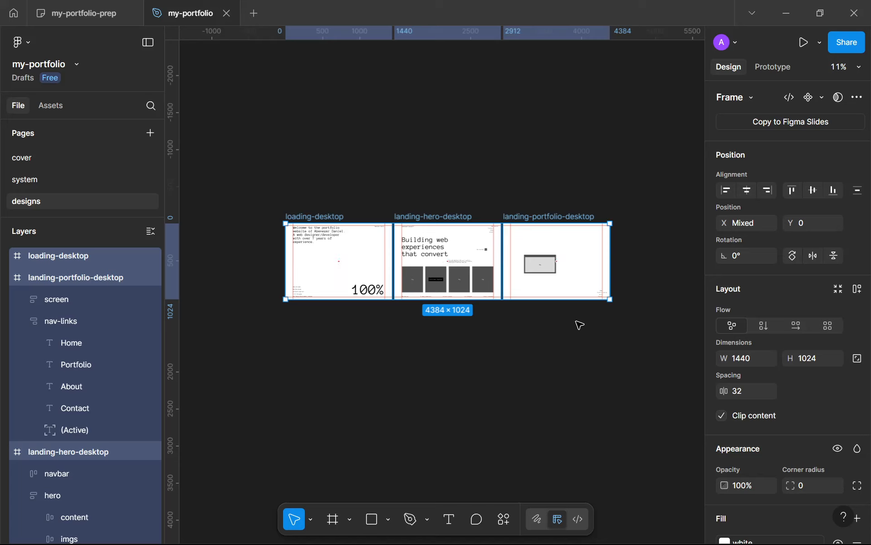
left_click(579, 330)
Move the screen frame to the upper-left guide intersection of landing-portfolio-desktop, at X 102, Y 32
scroll(567, 313, "up", 5)
scroll(417, 180, "up", 5)
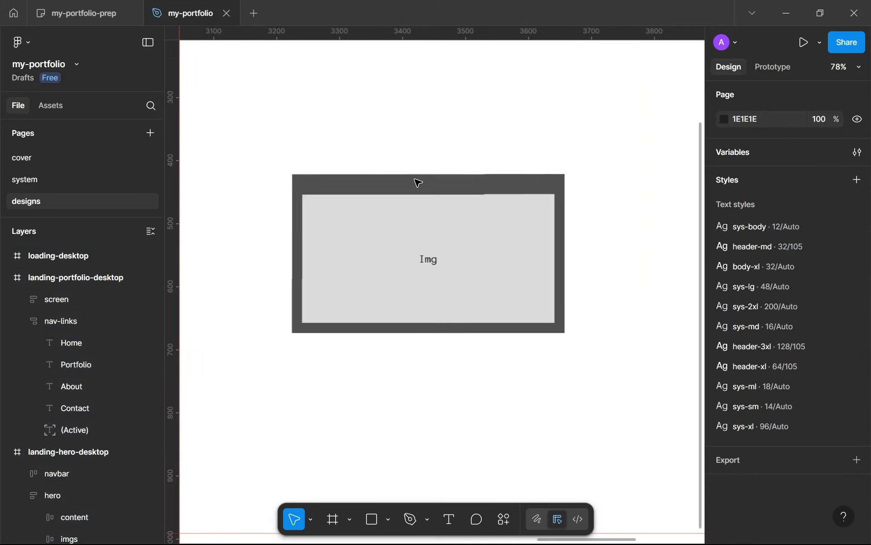
scroll(414, 243, "down", 4)
left_click(429, 257)
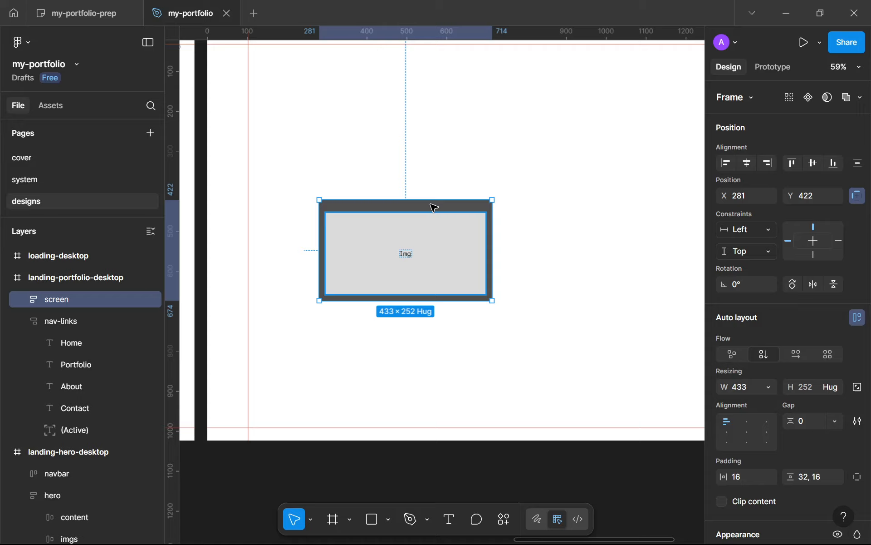
scroll(429, 259, "down", 4)
left_click_drag(364, 202, 366, 184)
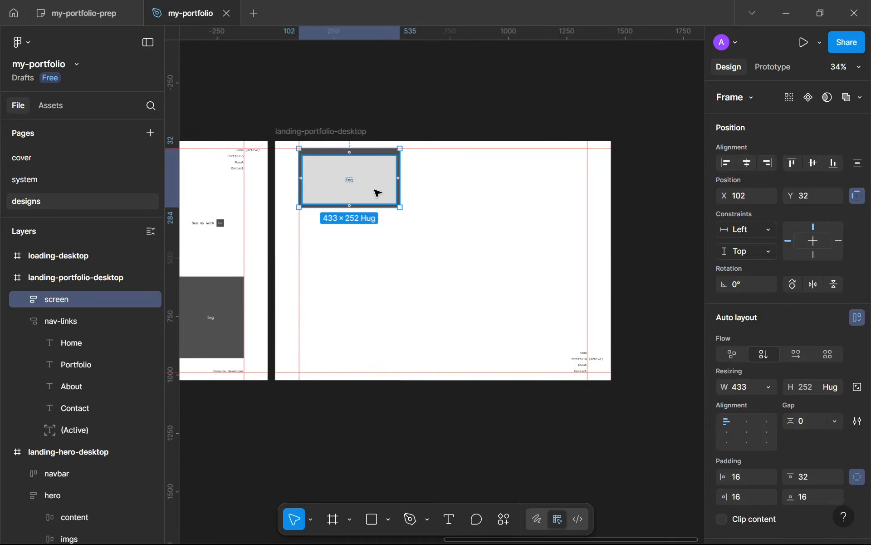
double_click(378, 194)
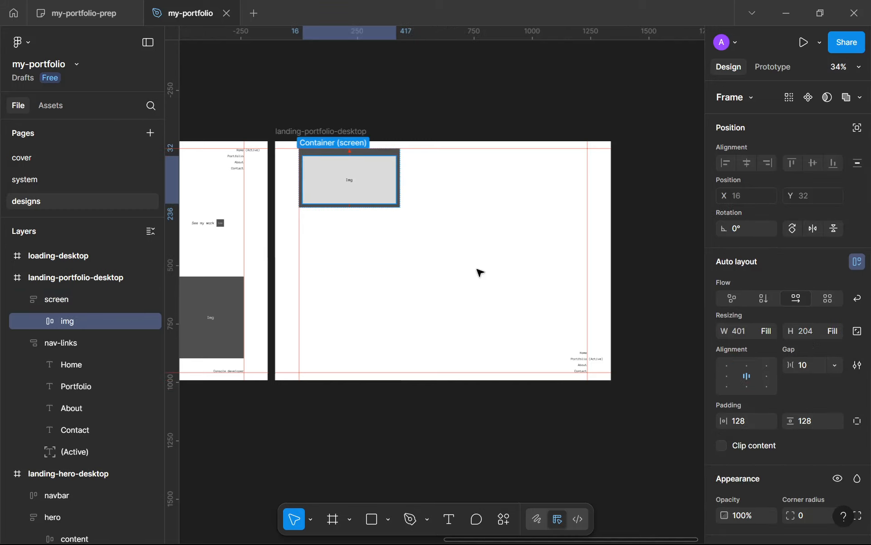
left_click(410, 245)
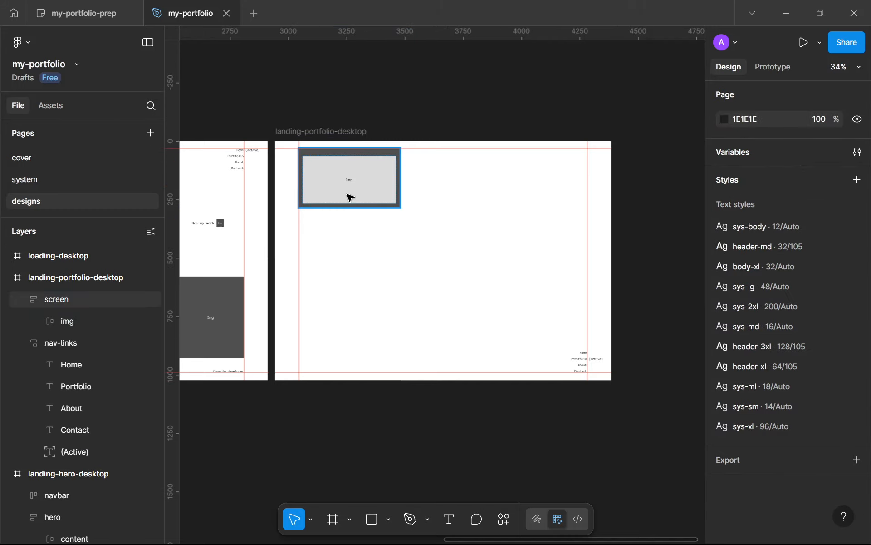
Duplicate the screen frame into two more columns at X 580, Y 90 and X 1052, Y 51, with both copies stretched to 433 × 461
left_click_drag(350, 194, 453, 214)
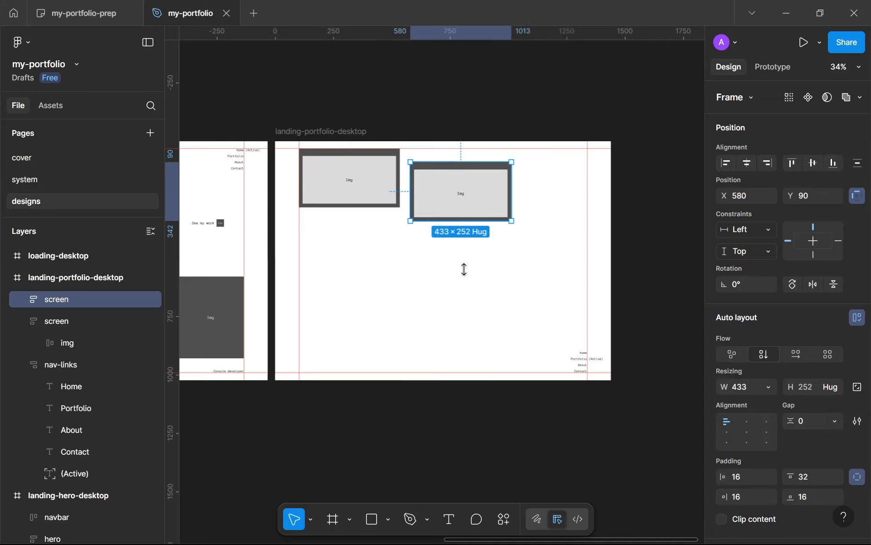
left_click_drag(464, 269, 572, 232)
left_click(442, 324)
left_click(492, 249)
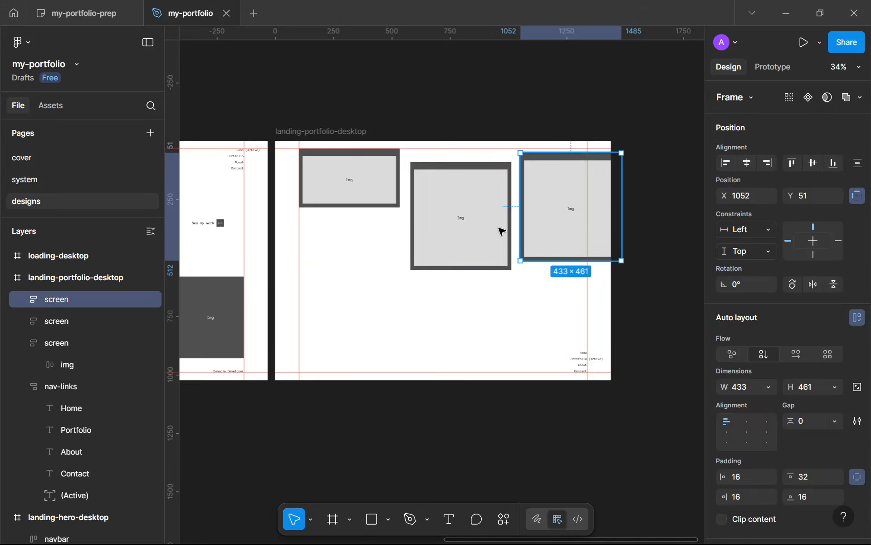
Resize the third column's screen frame to 285 × 360 and align it to the guides at X 1053, Y 32
left_click_drag(622, 220, 585, 223)
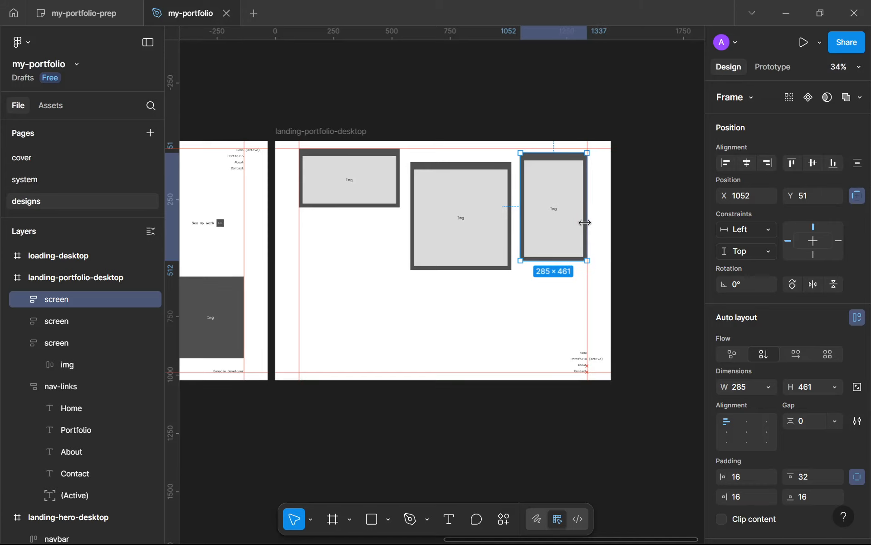
left_click_drag(564, 261, 558, 237)
left_click_drag(561, 204, 560, 198)
left_click(533, 298)
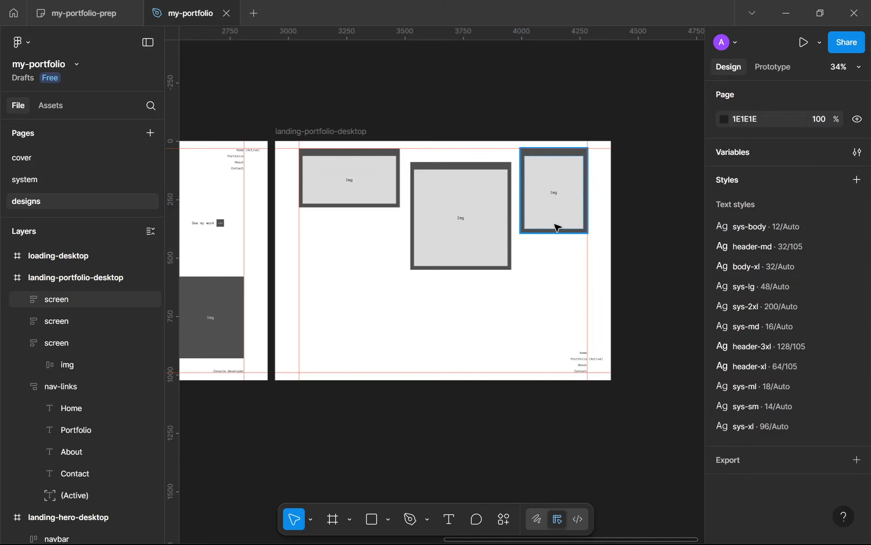
left_click(557, 226)
scroll(584, 275, "up", 10)
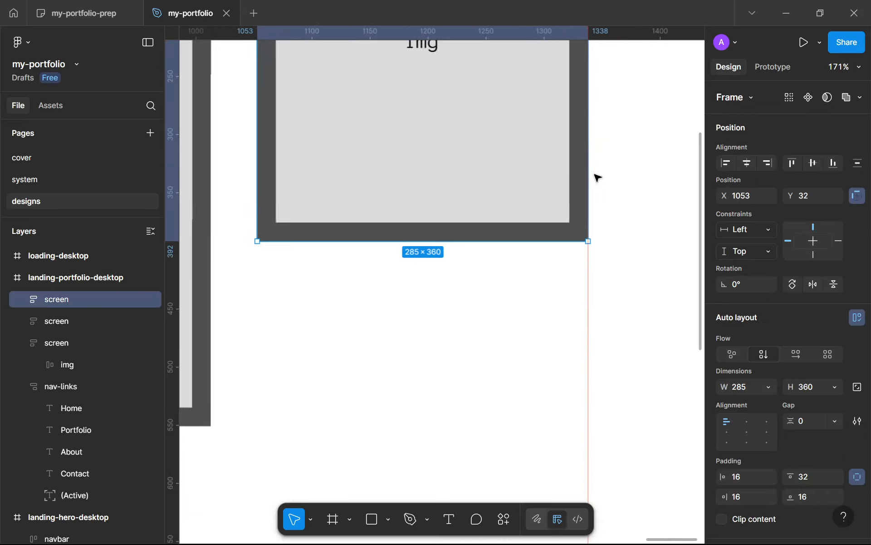
scroll(488, 288, "down", 8)
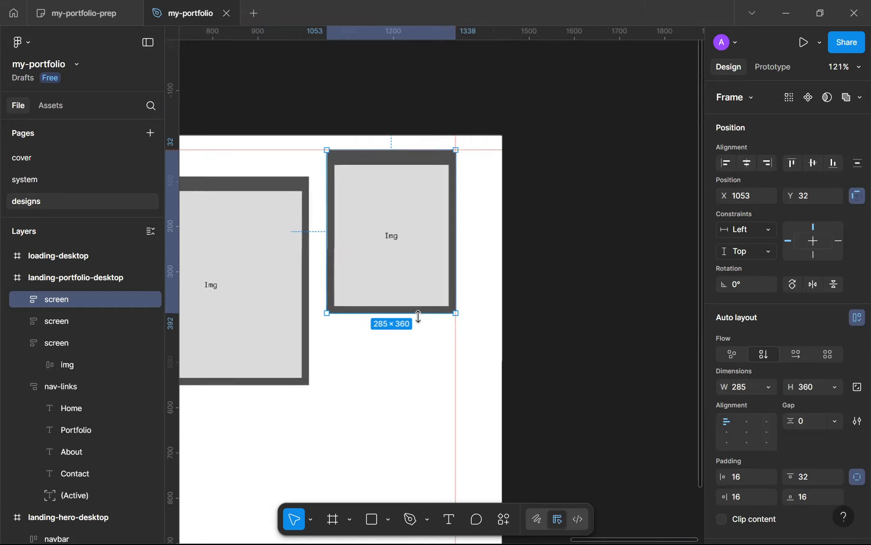
Shift the middle screen frame to X 577 while keeping it at Y 90
left_click(379, 345)
scroll(422, 304, "down", 5)
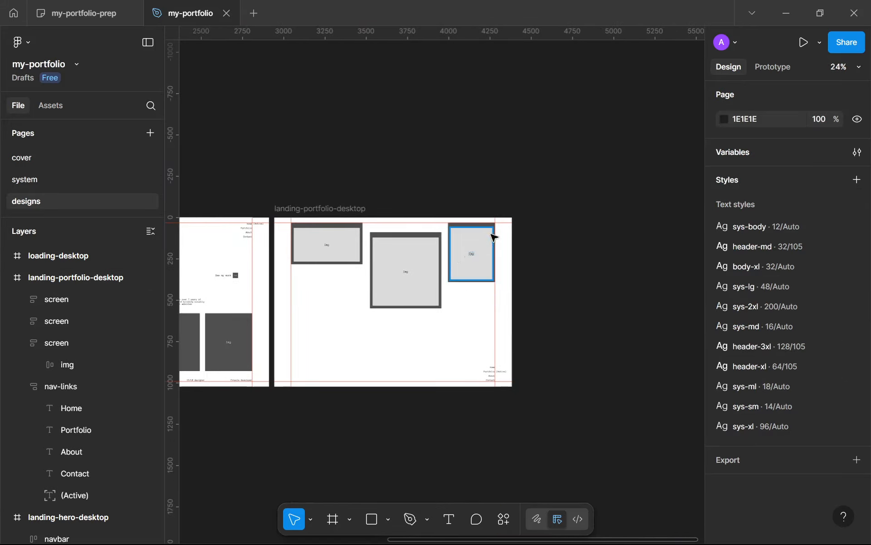
scroll(481, 234, "up", 4)
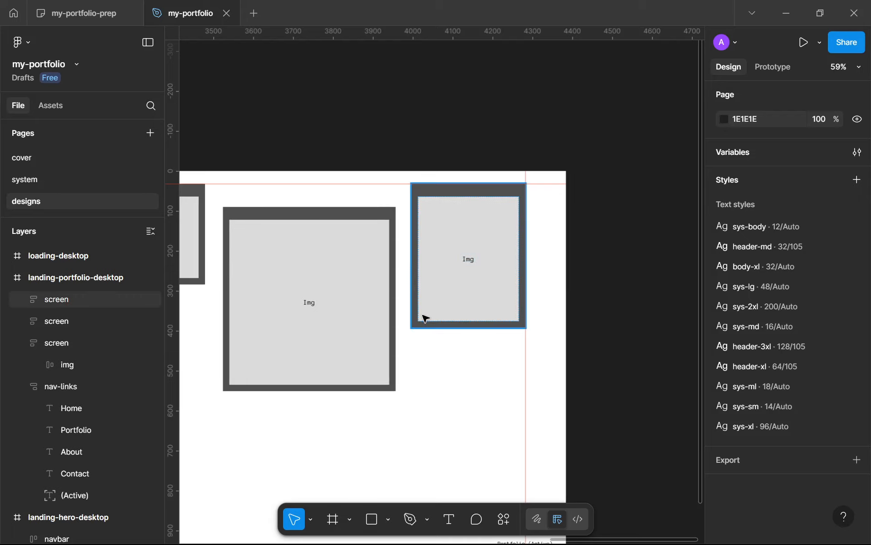
scroll(423, 317, "down", 3)
scroll(434, 320, "up", 2)
left_click(442, 322)
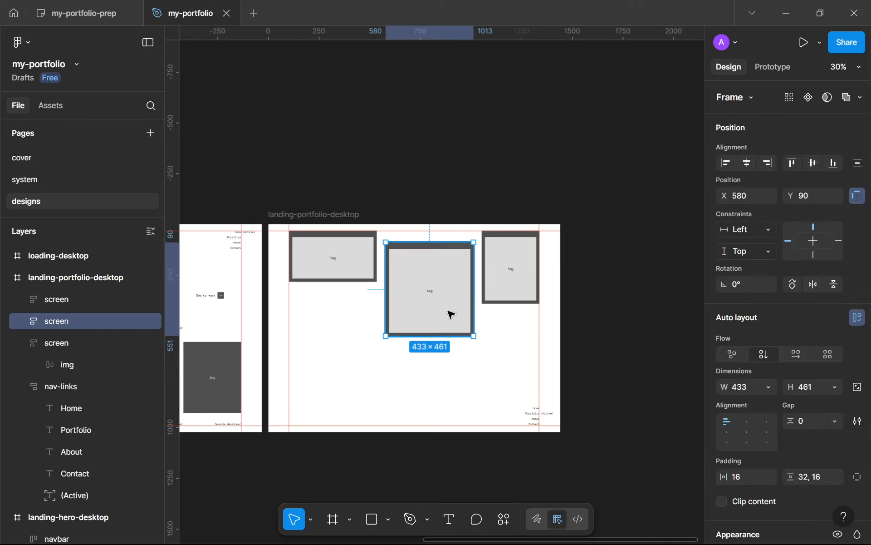
left_click_drag(443, 305, 440, 303)
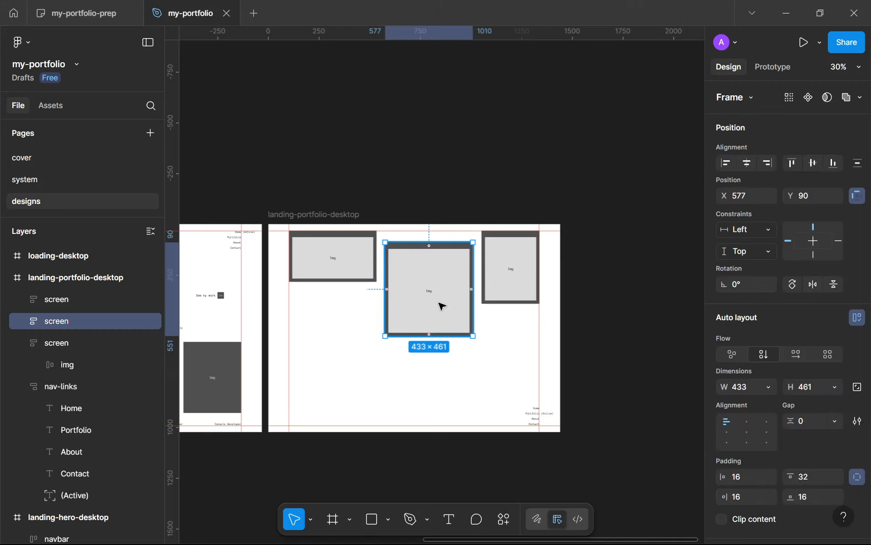
Duplicate the first screen frame directly below itself and stretch the copy to 433 × 421
scroll(321, 306, "up", 4)
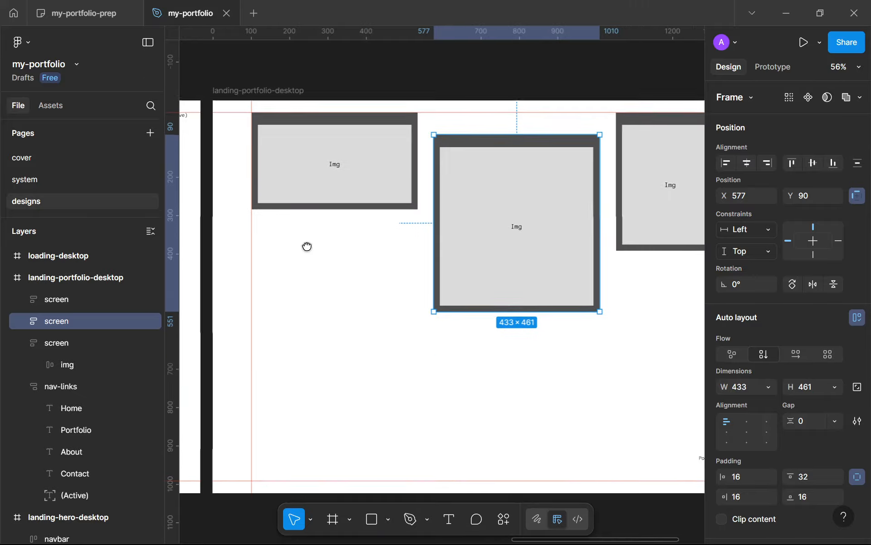
left_click(321, 159)
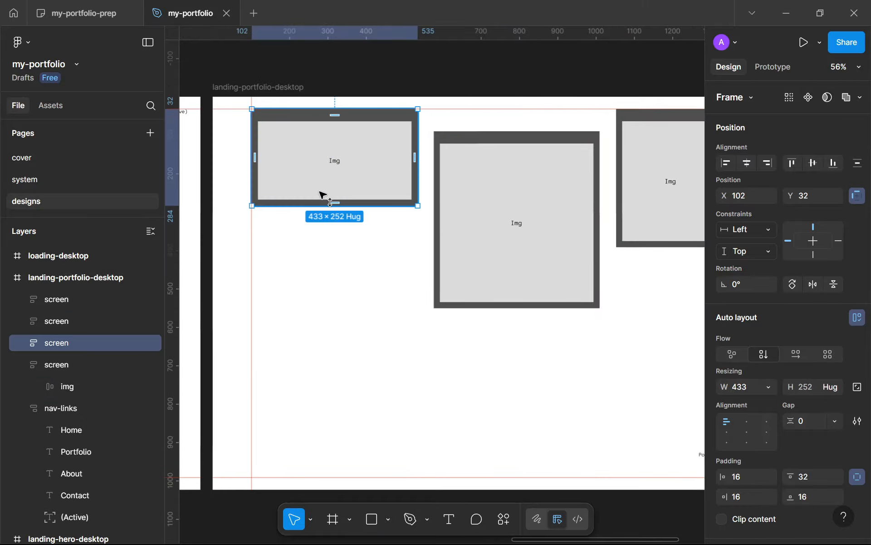
left_click_drag(322, 195, 323, 381)
left_click(327, 155)
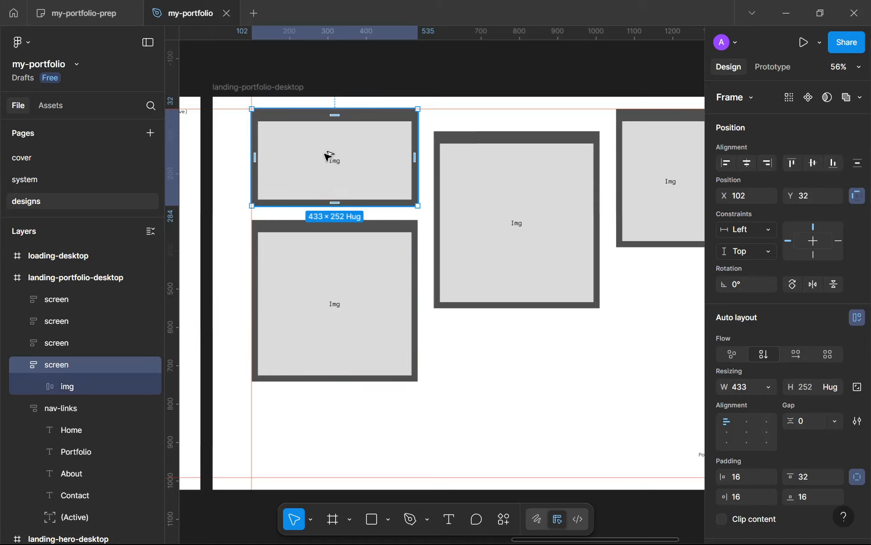
left_click_drag(328, 156, 502, 369)
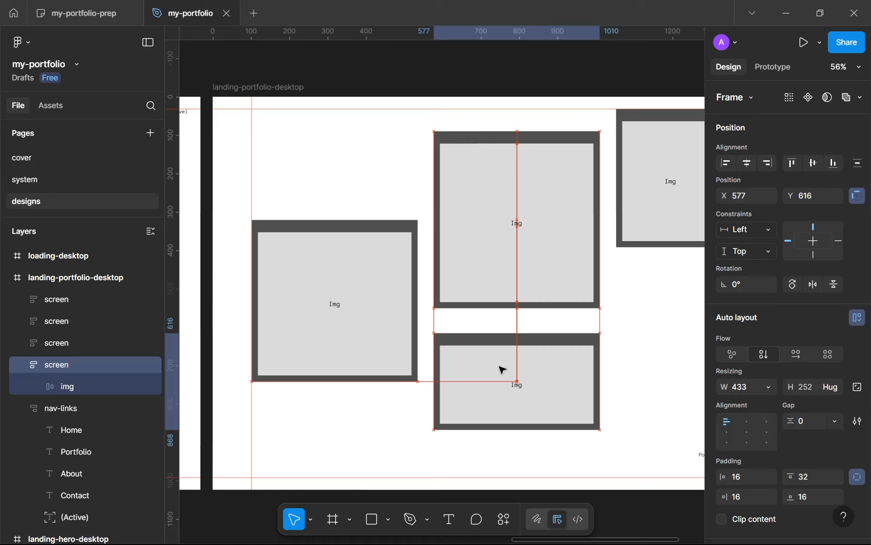
key("ctrl+z")
Duplicate the first screen frame beneath the middle column's screen, at X 577, Y 600
left_click_drag(363, 167, 540, 384)
scroll(540, 384, "down", 4)
scroll(443, 323, "up", 3)
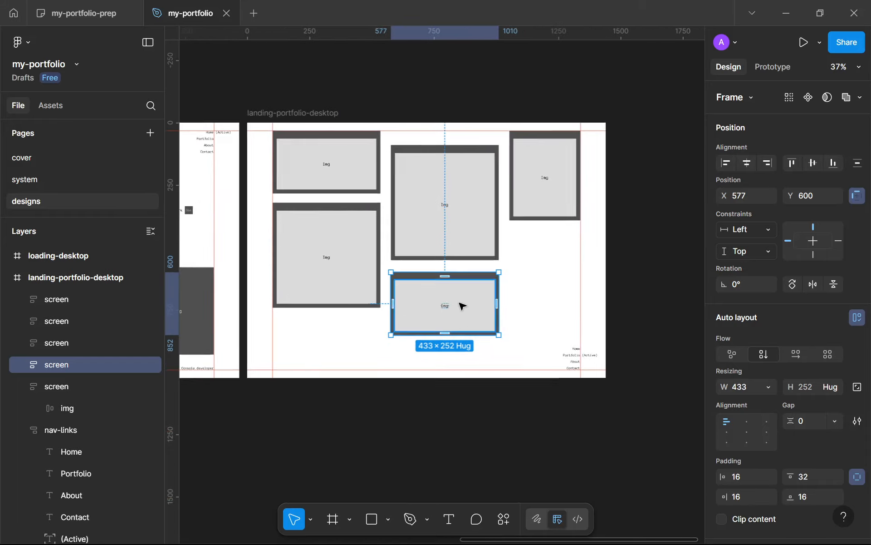
Duplicate the first column's lower screen frame into the third column at X 1053, Y 551
left_click_drag(286, 231, 564, 303)
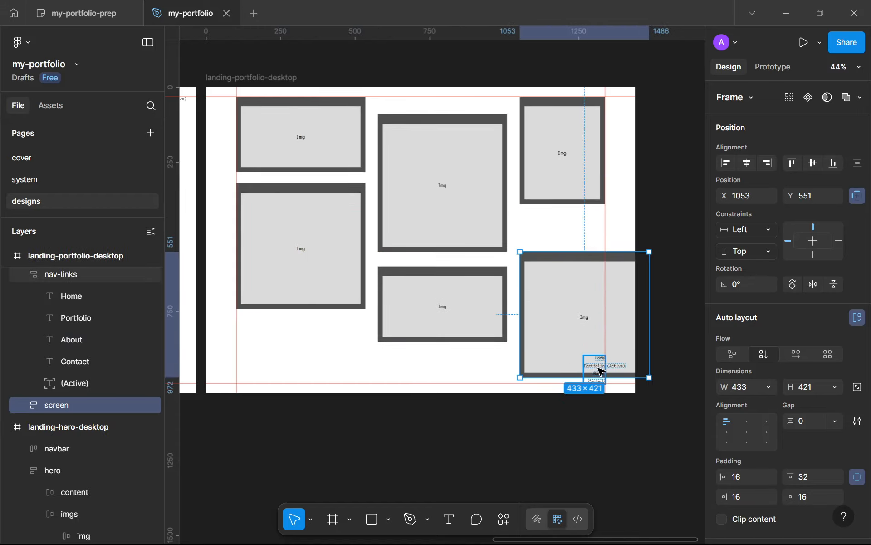
scroll(595, 370, "up", 10)
scroll(607, 375, "down", 10)
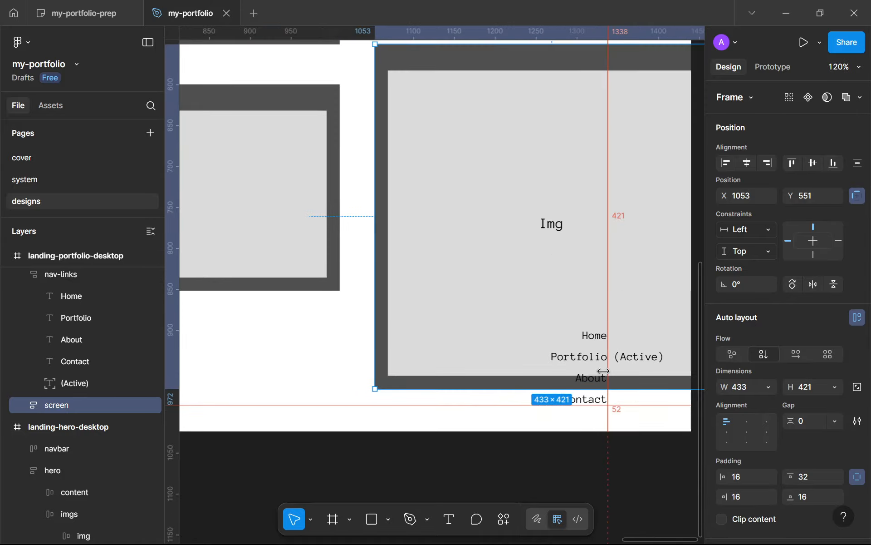
scroll(604, 371, "up", 1)
scroll(604, 371, "down", 5)
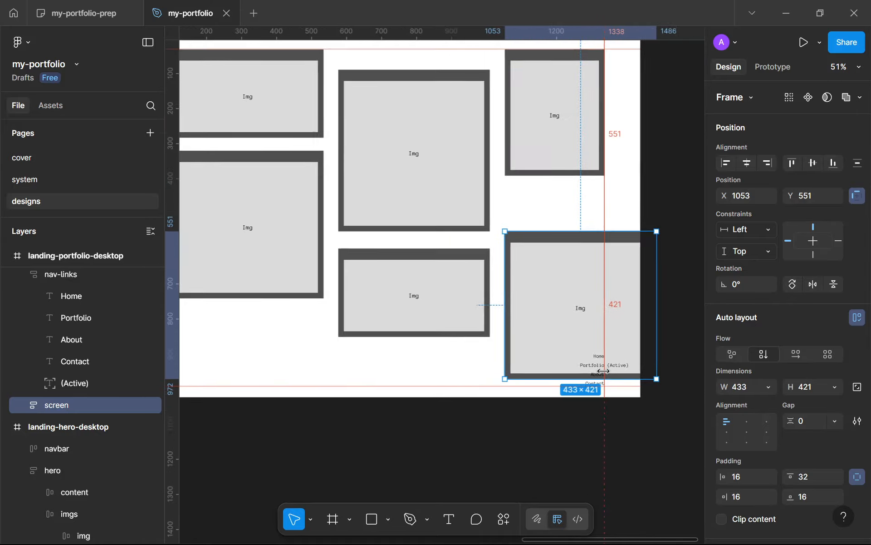
scroll(604, 372, "down", 2)
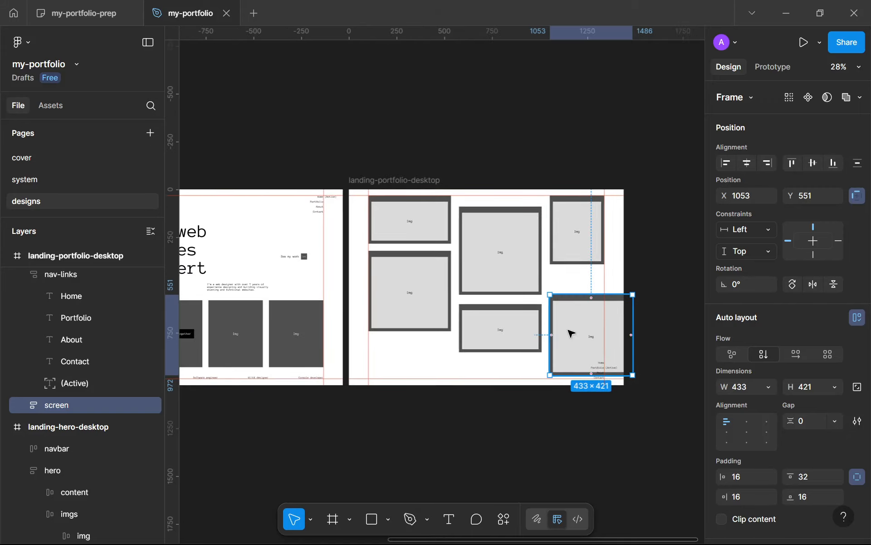
Narrow the third column's lower screen frame to 284 wide and move it above the nav links, to X 1052, Y 451
scroll(571, 333, "up", 4)
left_click_drag(571, 298, 525, 292)
left_click_drag(448, 303, 467, 287)
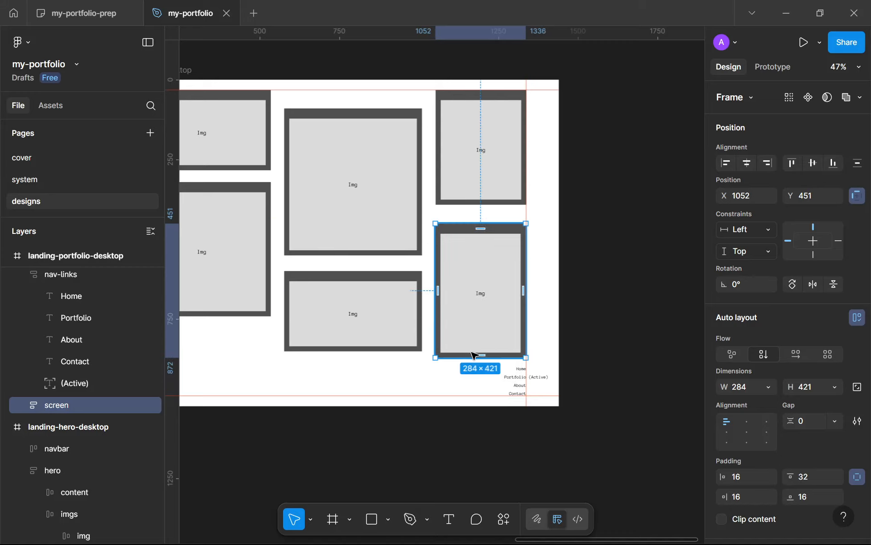
left_click(445, 428)
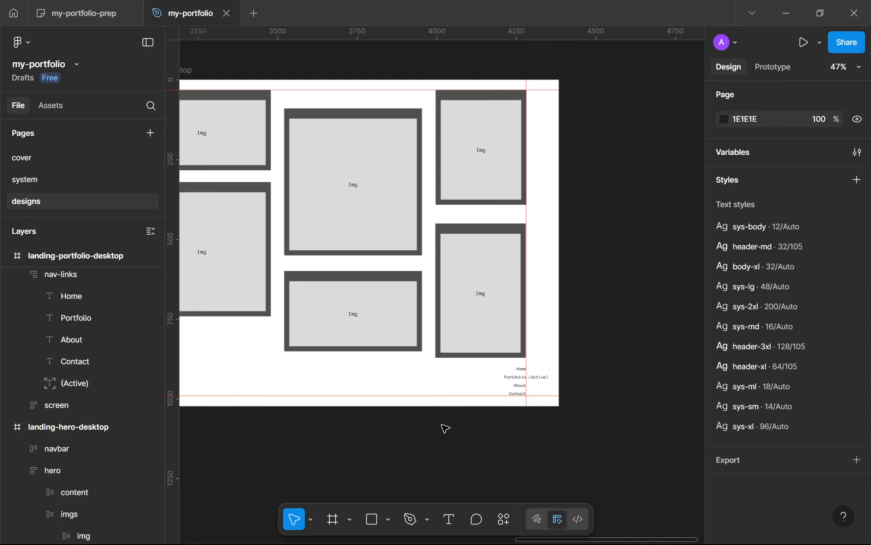
scroll(445, 428, "down", 5)
scroll(495, 410, "up", 3)
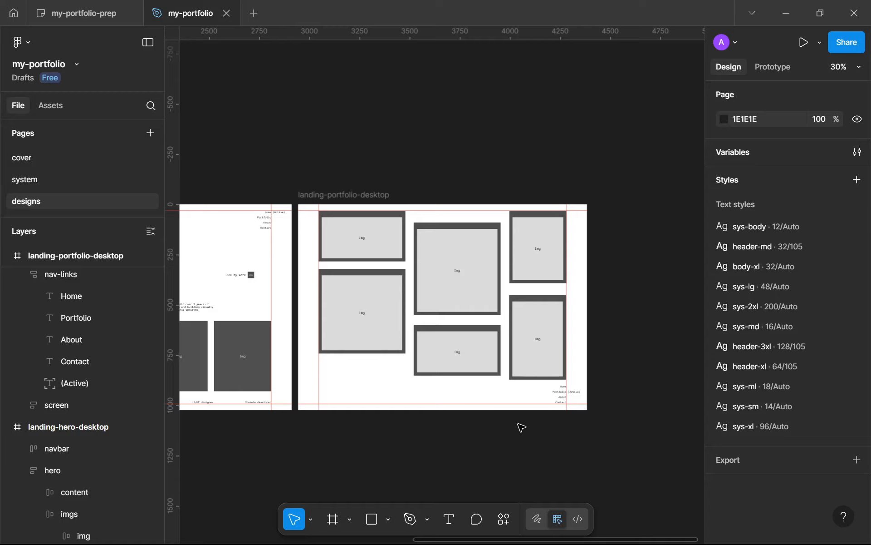
scroll(513, 428, "up", 2)
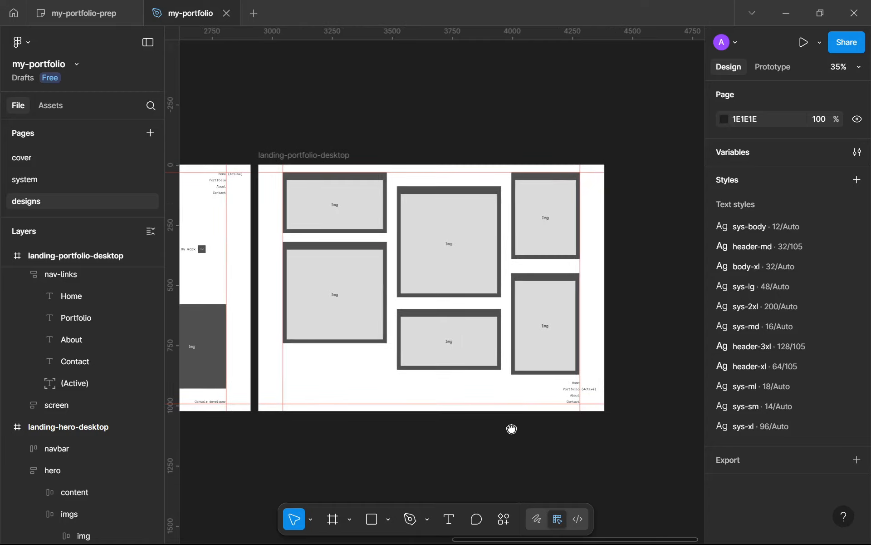
scroll(515, 431, "up", 3)
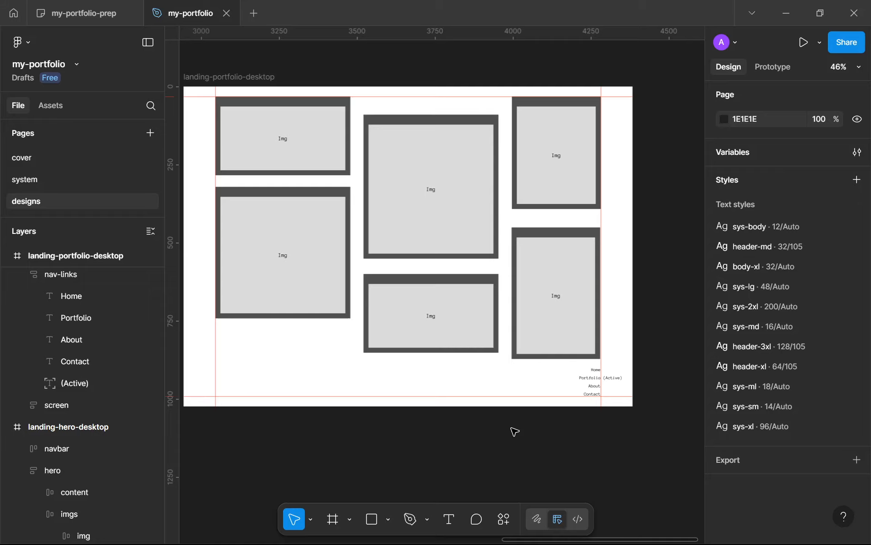
scroll(515, 431, "down", 2)
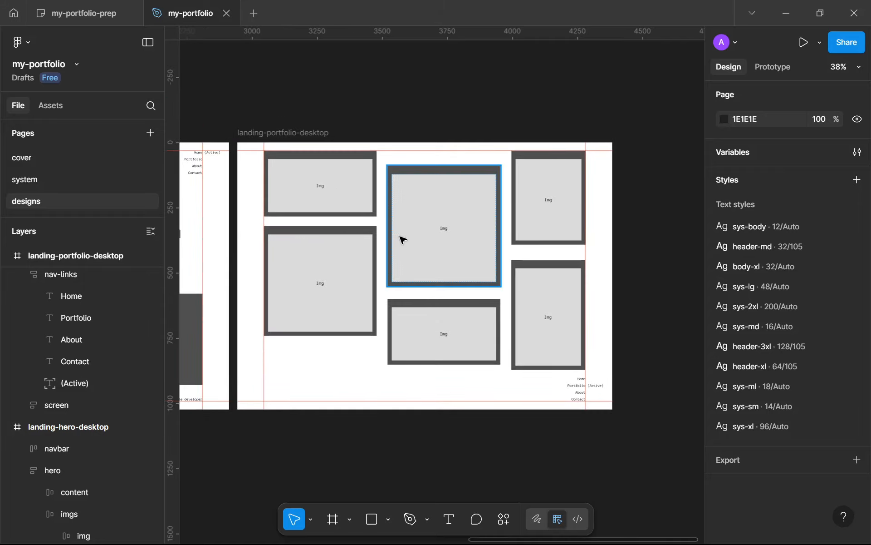
Duplicate the middle column's lower screen frame beneath the first column, shorten it to 433 × 220, and place it at X 196, Y 772
left_click(433, 346)
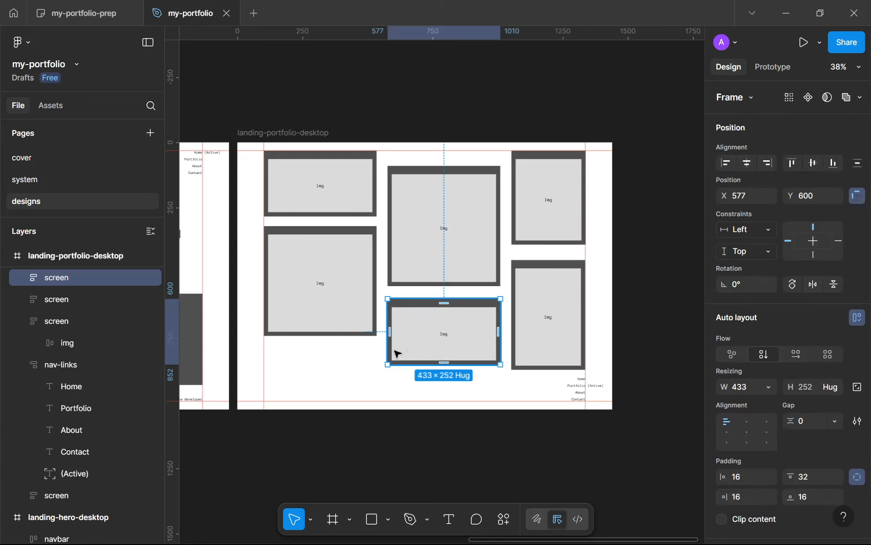
left_click_drag(397, 354, 318, 403)
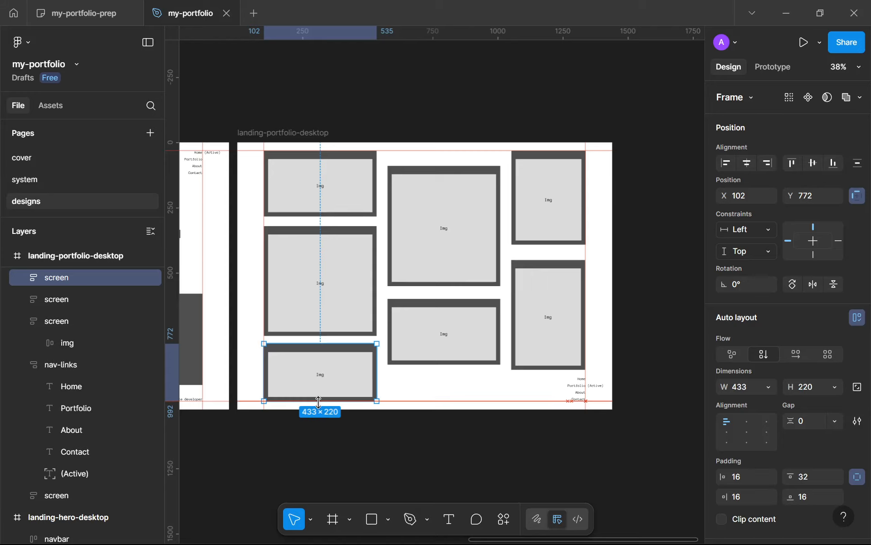
left_click(432, 346)
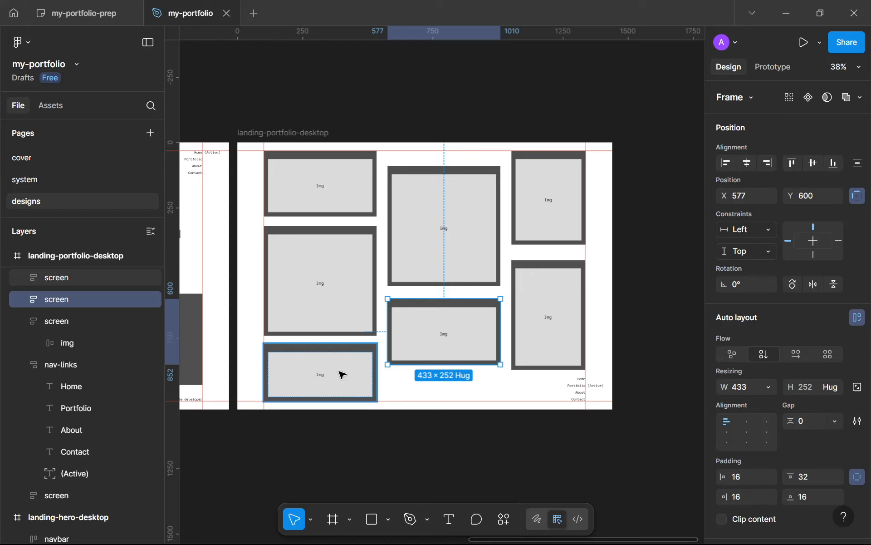
left_click_drag(274, 382, 300, 385)
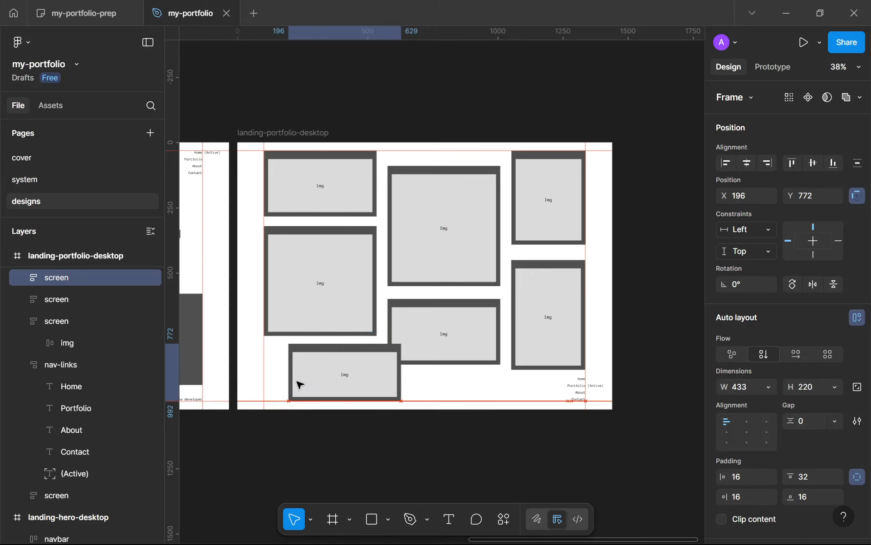
Resize the middle column's lower screen to 405 × 236 at X 613, Y 604, and raise the third column's lower screen to X 1054, Y 435
left_click(438, 353)
left_click_drag(438, 366, 469, 379)
mouse_move(518, 334)
left_mouse_down()
mouse_move(523, 322)
mouse_move(517, 327)
left_mouse_up()
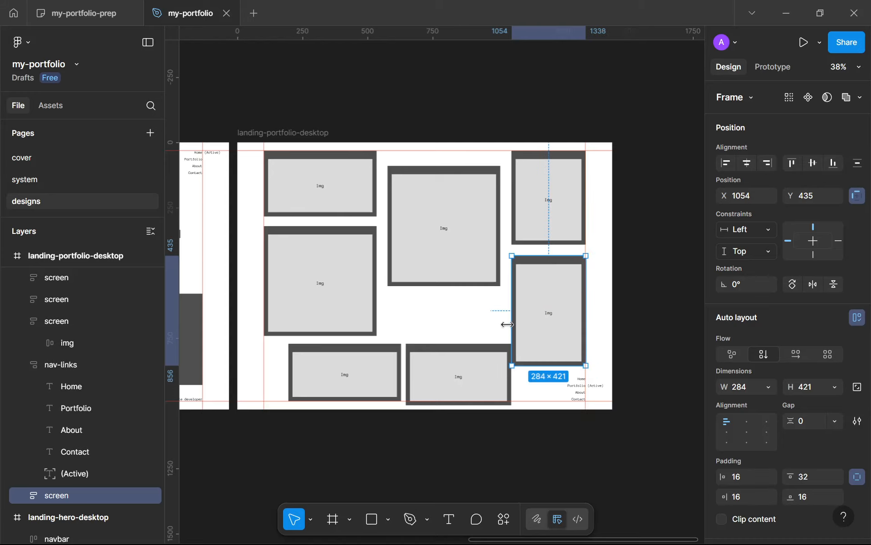
left_click(469, 366)
left_click_drag(439, 362, 439, 332)
Narrow the first column's bottom screen frame to 381 × 220, keeping its lower edge on the bottom guide
left_click(400, 372)
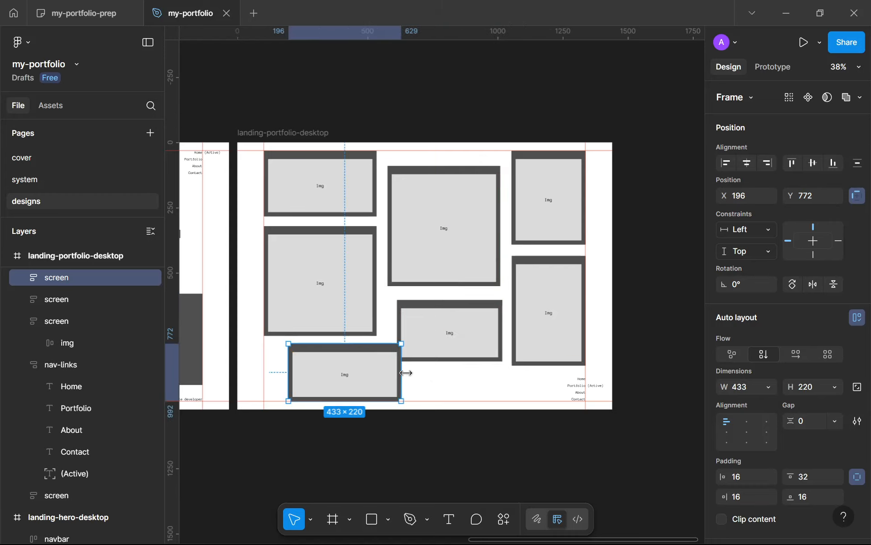
left_click_drag(374, 368, 385, 368)
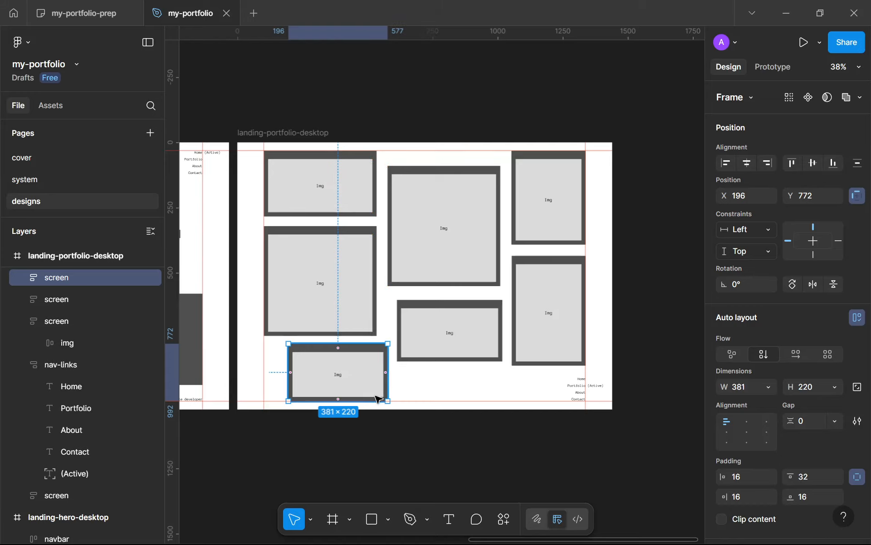
mouse_move(371, 405)
left_mouse_down()
mouse_move(372, 417)
mouse_move(377, 401)
left_mouse_up()
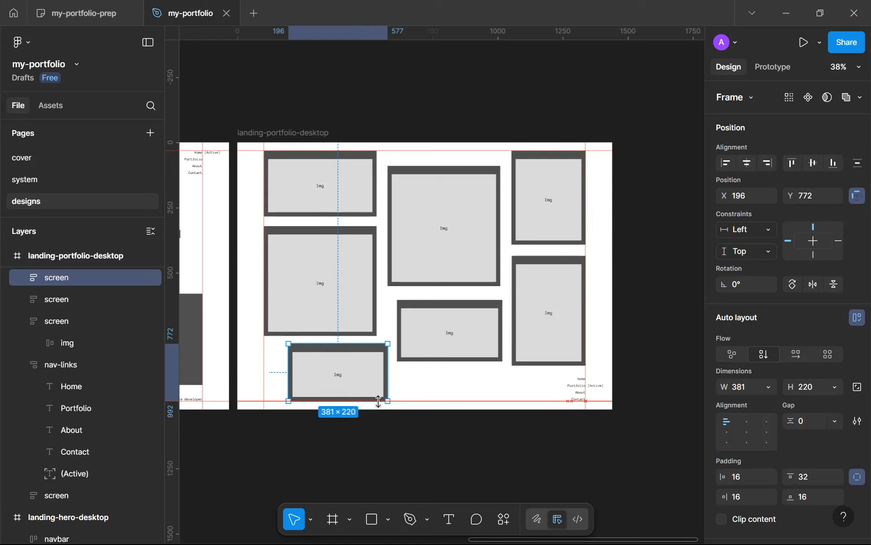
Stretch the middle column's lower screen to about 322 high and shift the third column's lower screen slightly left and down
left_click(499, 352)
scroll(499, 352, "down", 5)
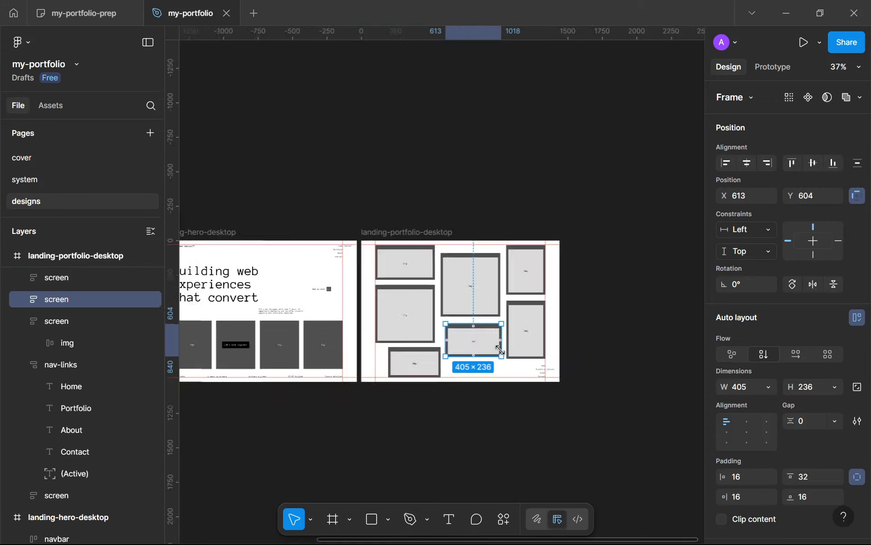
scroll(581, 380, "up", 4)
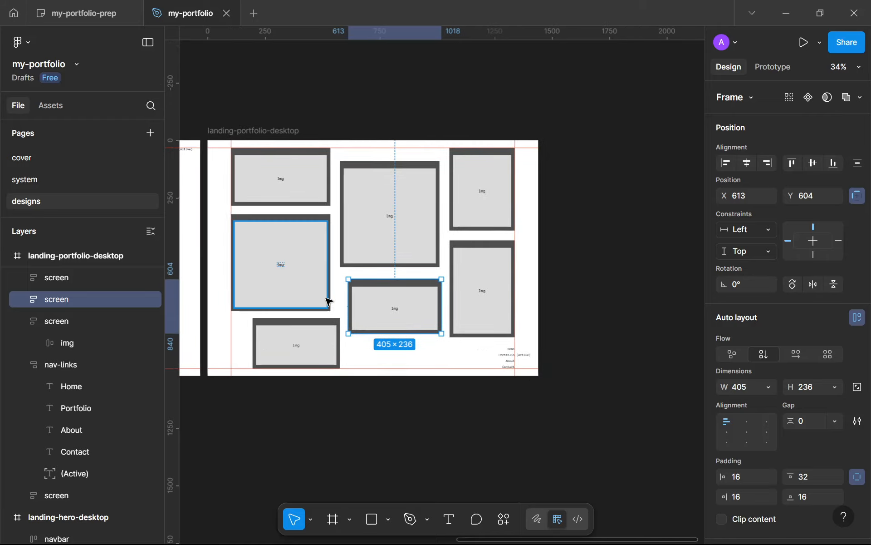
scroll(413, 314, "up", 3)
left_click_drag(432, 371, 437, 396)
left_click_drag(625, 336, 617, 344)
Narrow both middle-column screen frames together from their right edge, to an overall selection width of 417
left_click(522, 214)
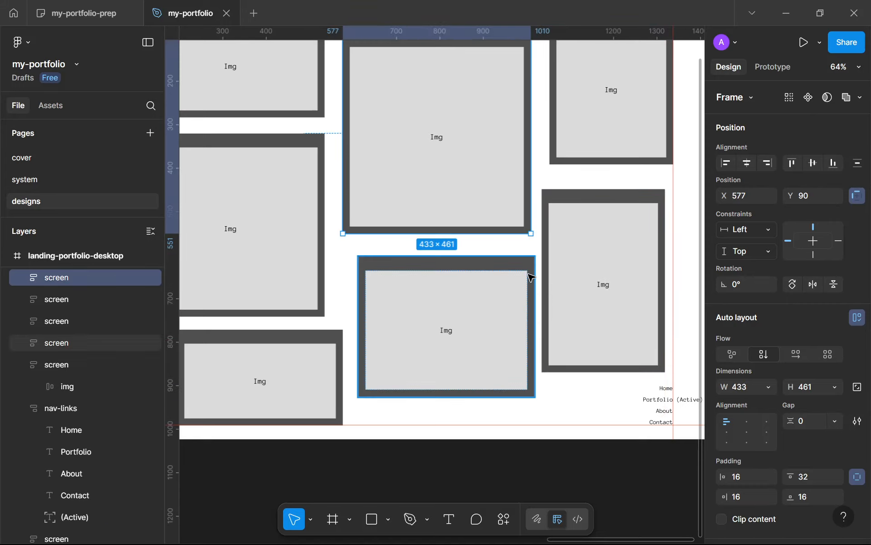
left_click(531, 272, "shift")
left_click_drag(537, 278, 524, 276)
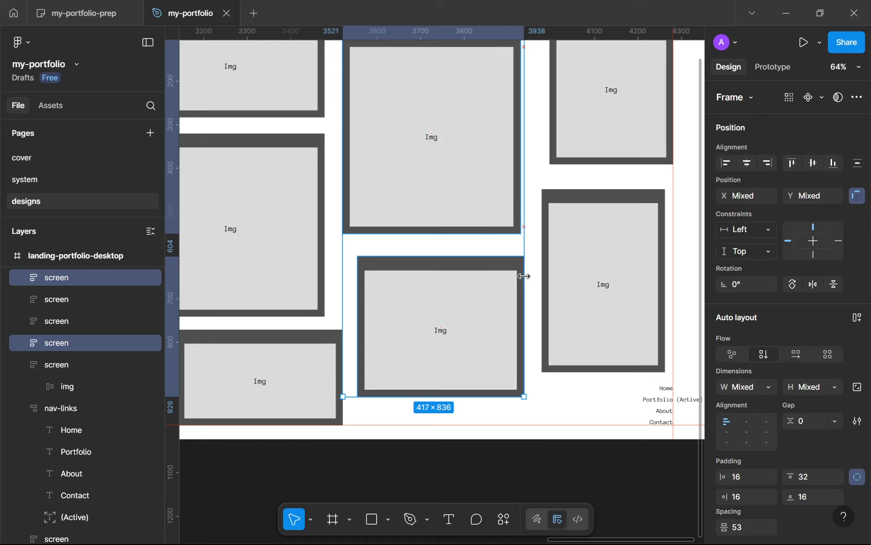
Stretch the third column's lower screen frame downward so that it overlaps the nav links' Home and Portfolio entries
left_click(574, 382)
left_click(599, 347)
left_click_drag(544, 371, 547, 413)
left_click(591, 469)
scroll(592, 469, "down", 5)
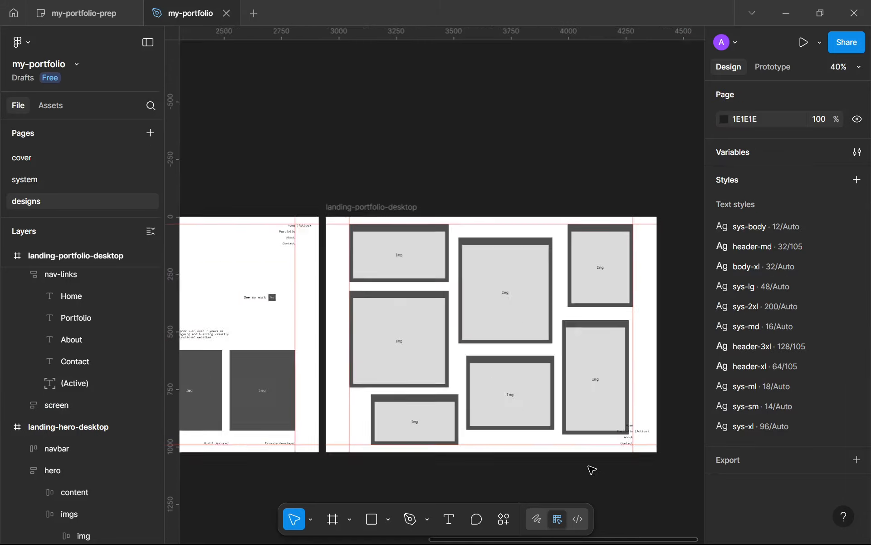
scroll(558, 399, "up", 2)
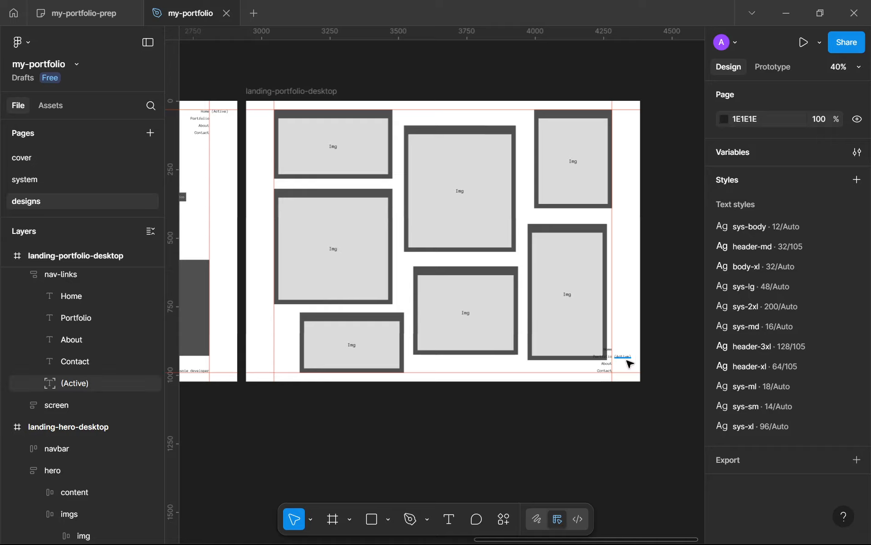
Recolour the letters "Ho" of the Home nav link with the white fill where they overlap the screen frame
scroll(628, 360, "up", 5)
scroll(586, 370, "up", 1)
left_click(576, 352)
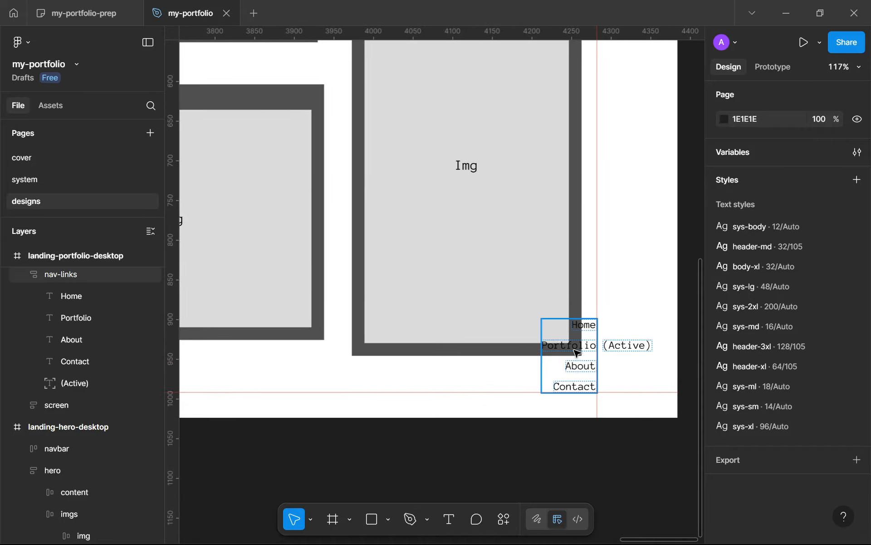
scroll(575, 350, "up", 6)
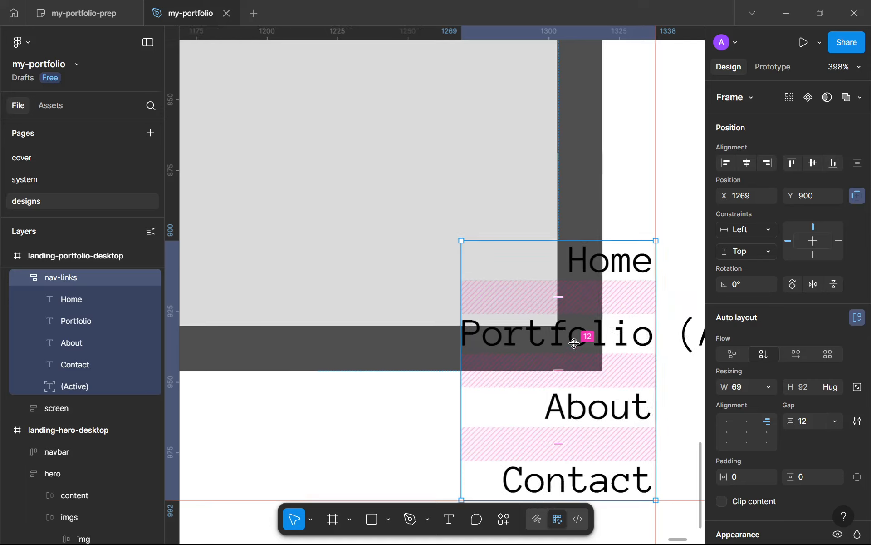
left_click(598, 266)
double_click(604, 267)
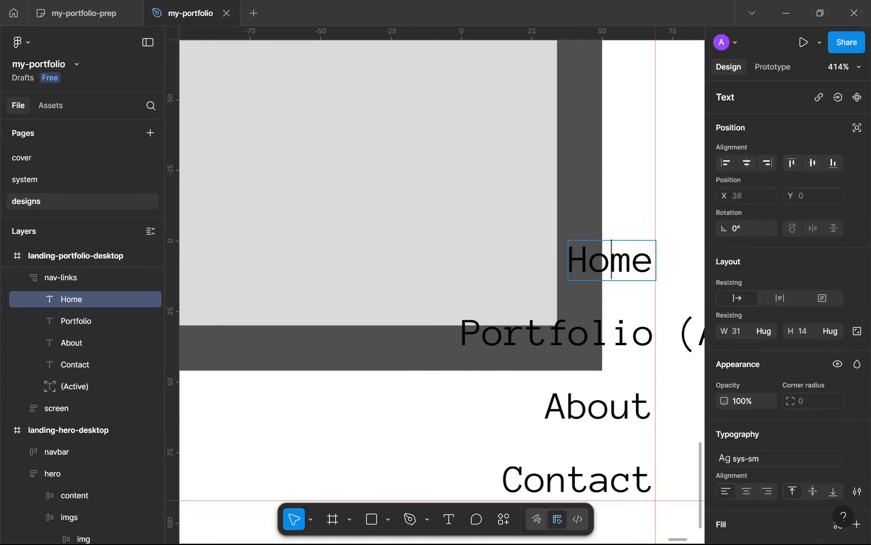
key("ctrl+a")
left_click(612, 261)
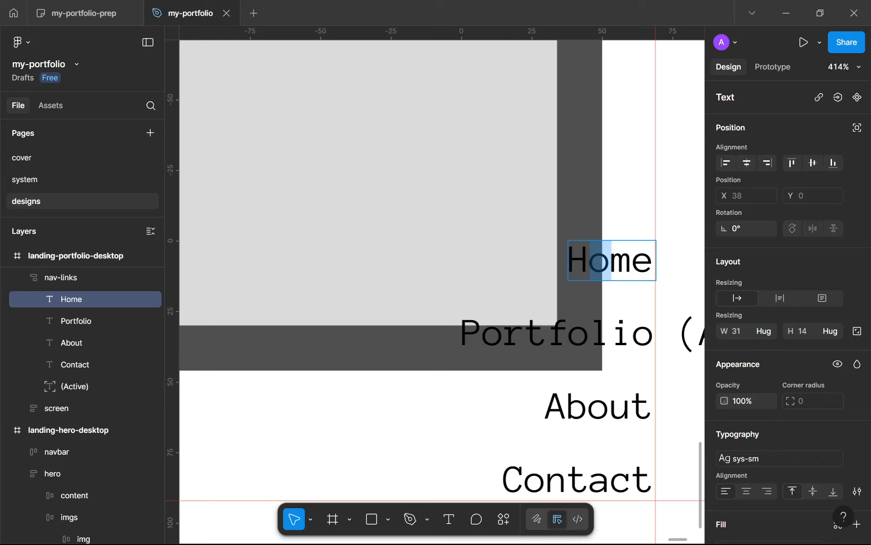
scroll(773, 392, "down", 3)
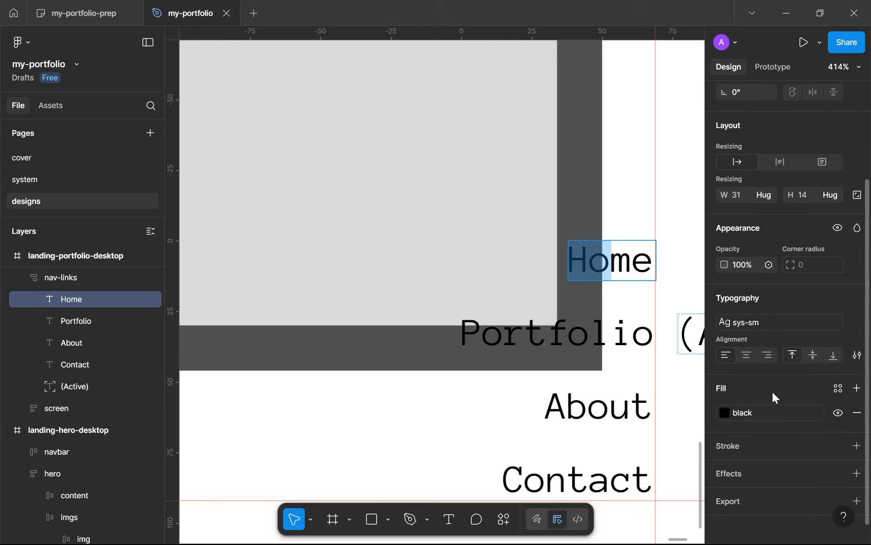
left_click(745, 413)
left_click(584, 342)
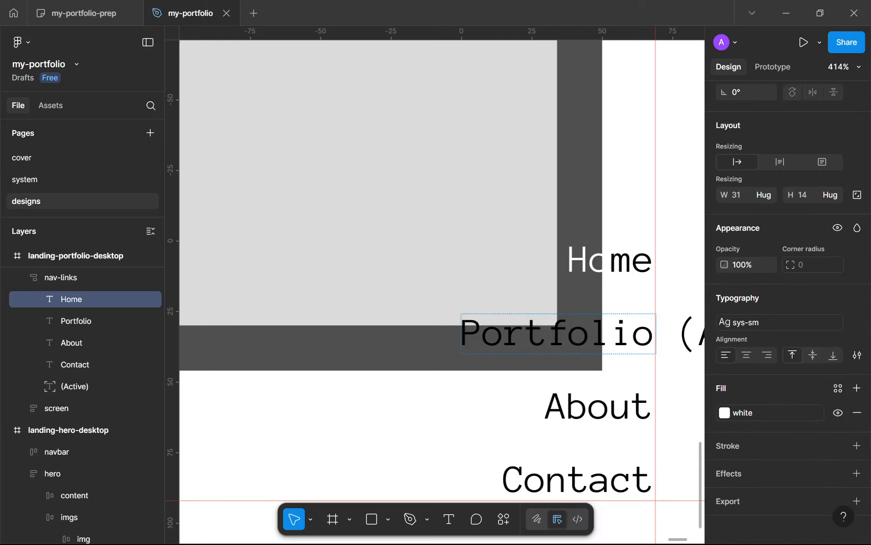
Try filling the letters "Portfol" of the Portfolio nav link white, inspect the overlap up close, and undo the fill
double_click(570, 334)
left_click_drag(613, 334, 466, 338)
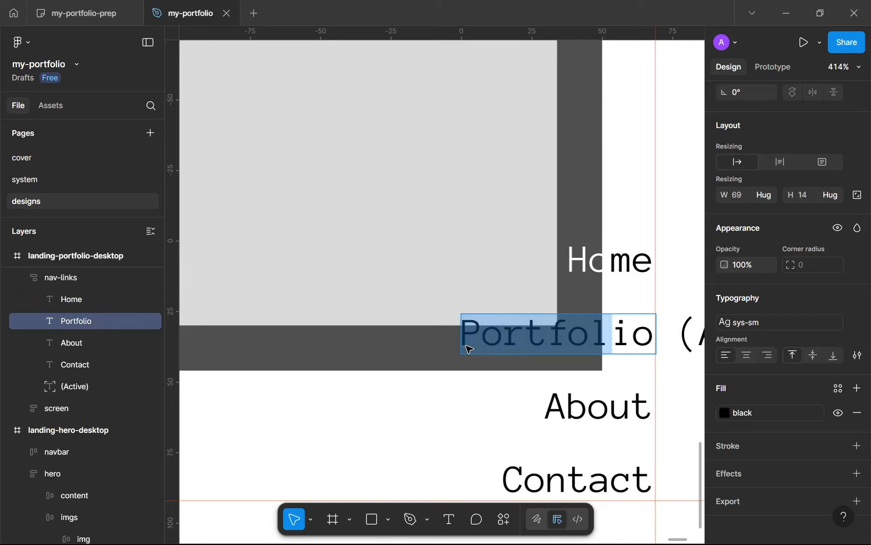
left_click(723, 414)
left_click(583, 341)
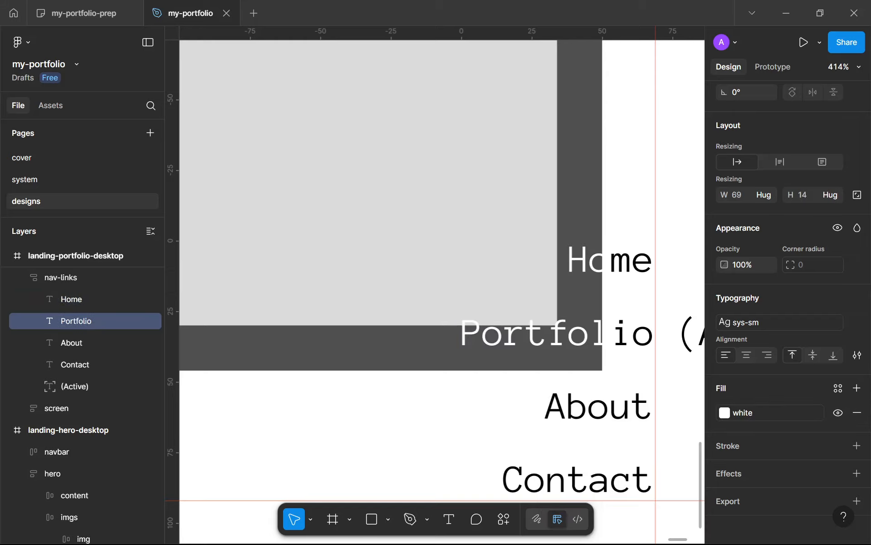
scroll(588, 336, "up", 6)
scroll(588, 337, "down", 7)
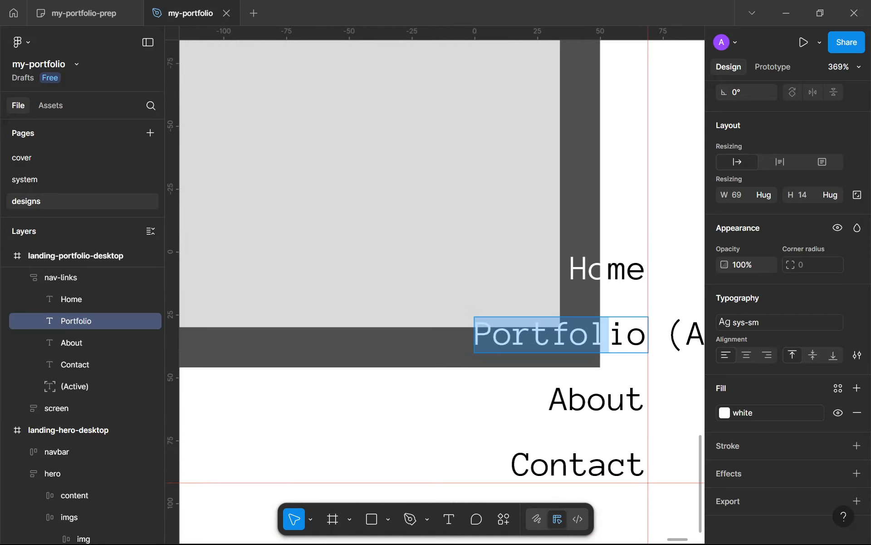
scroll(590, 292, "up", 10)
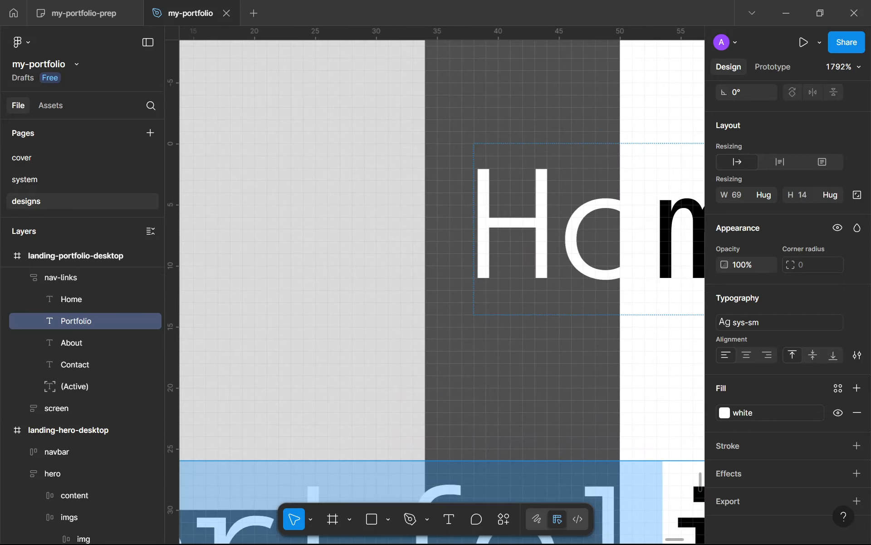
scroll(606, 107, "down", 8)
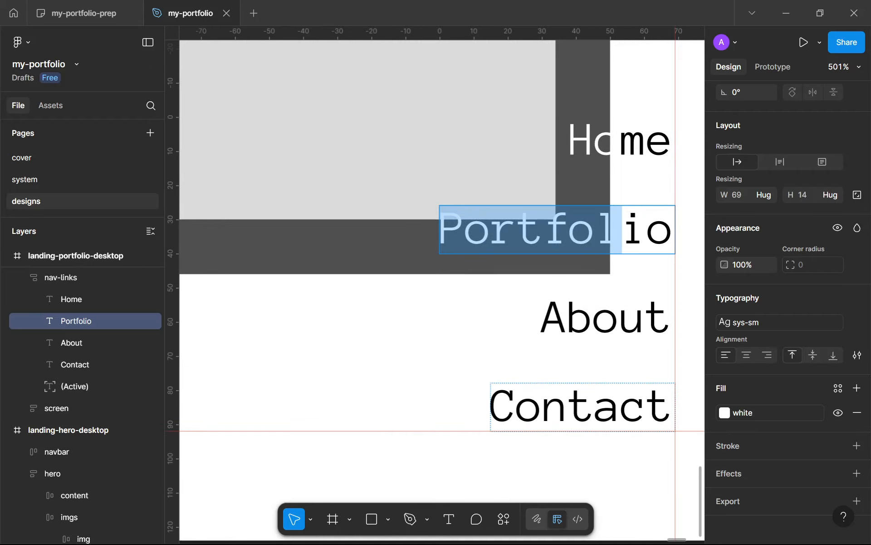
key("ctrl+z")
key("ctrl+z")
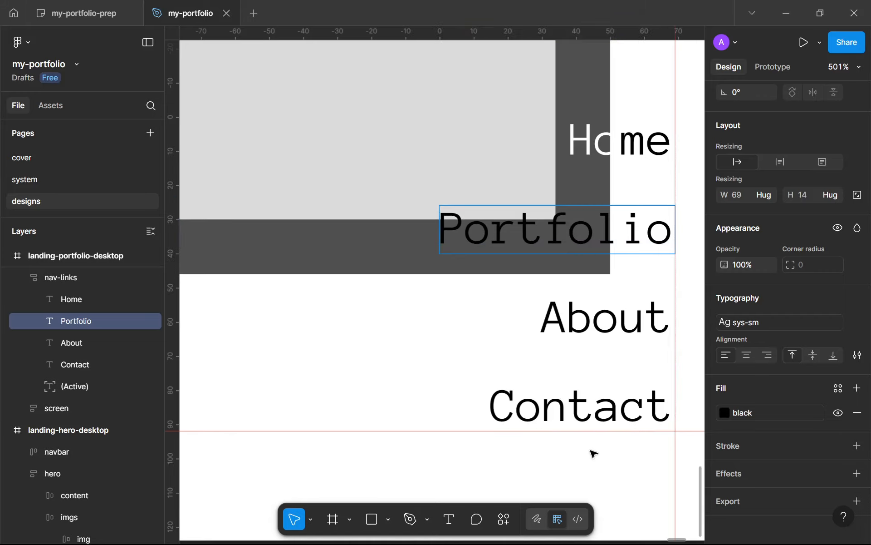
Recolour the letters "Portfol" of the Portfolio nav link with the white fill and finish editing the text
key("Escape")
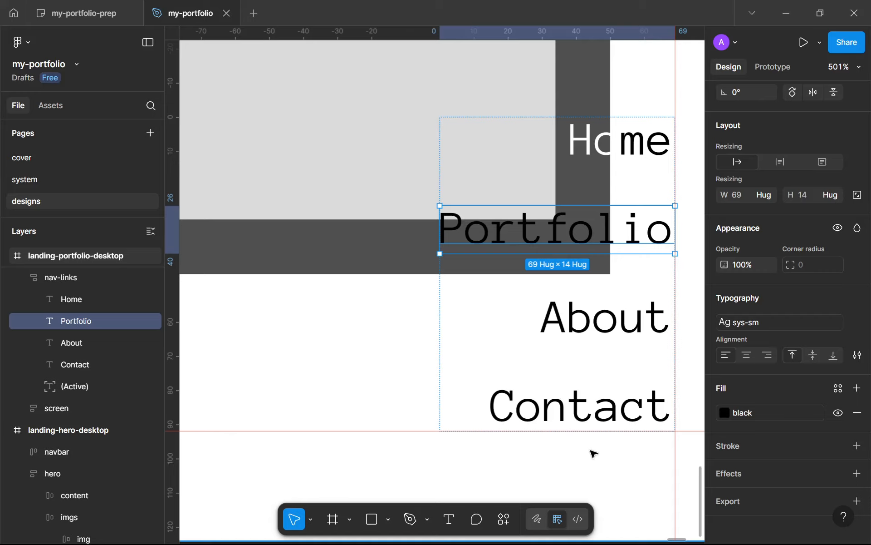
key("Return")
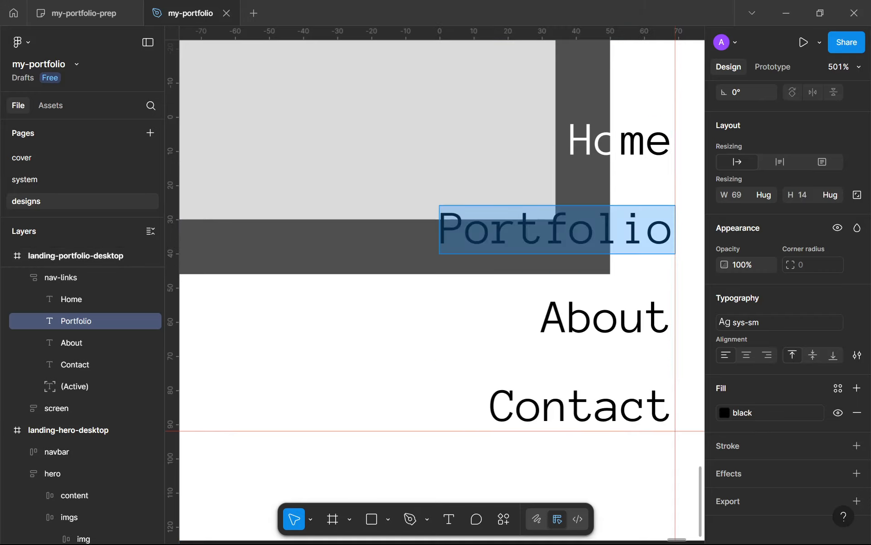
left_click(741, 411)
left_click(610, 346)
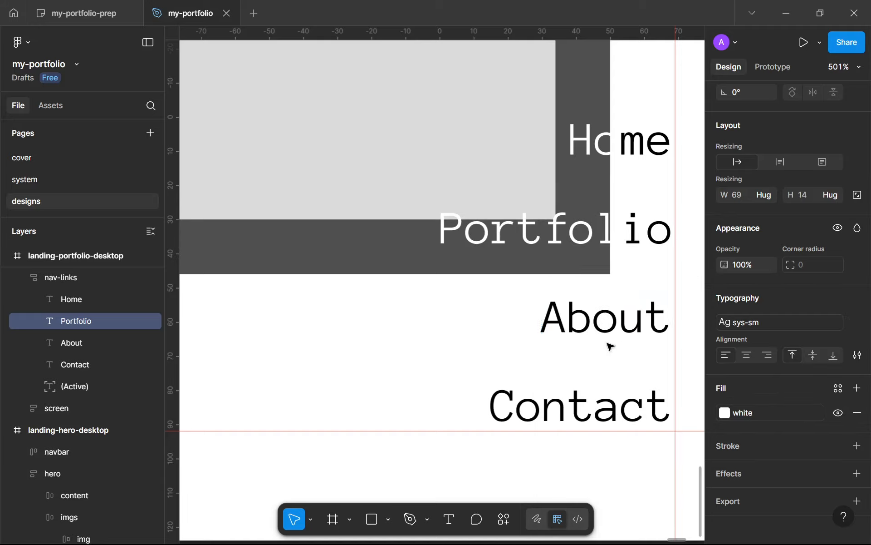
key("Escape")
Examine the whole portfolio layout and the two-tone nav links overlapping the third column's lower screen frame
scroll(467, 398, "down", 6)
left_click(433, 429)
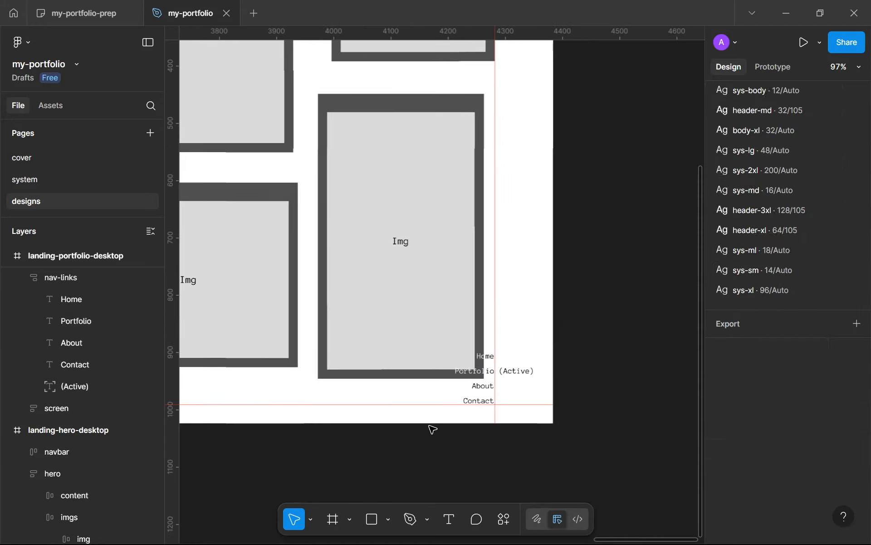
scroll(432, 429, "down", 8)
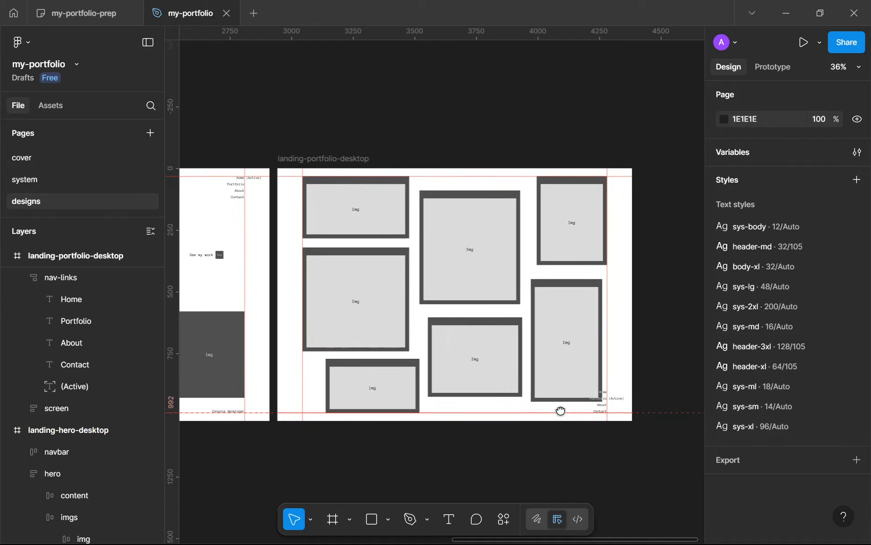
scroll(561, 411, "down", 4)
scroll(510, 437, "up", 8)
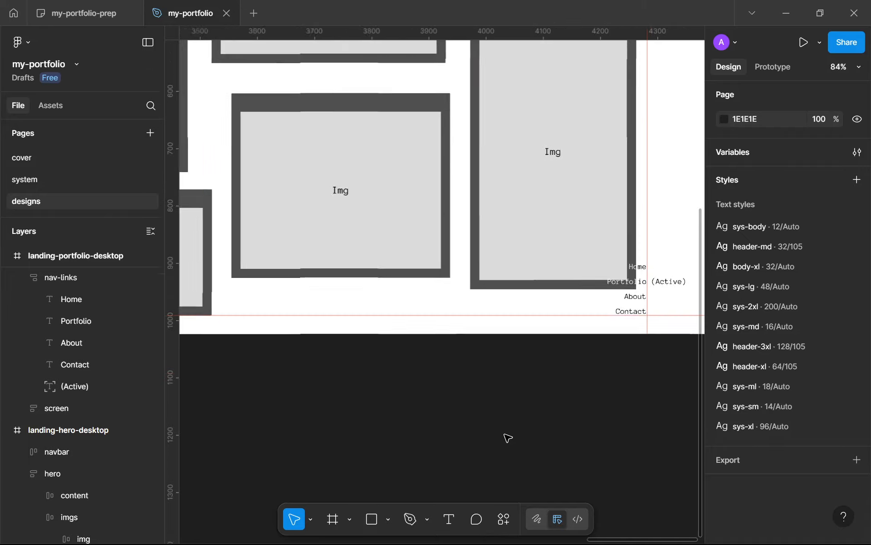
scroll(507, 438, "up", 1)
scroll(670, 336, "up", 4)
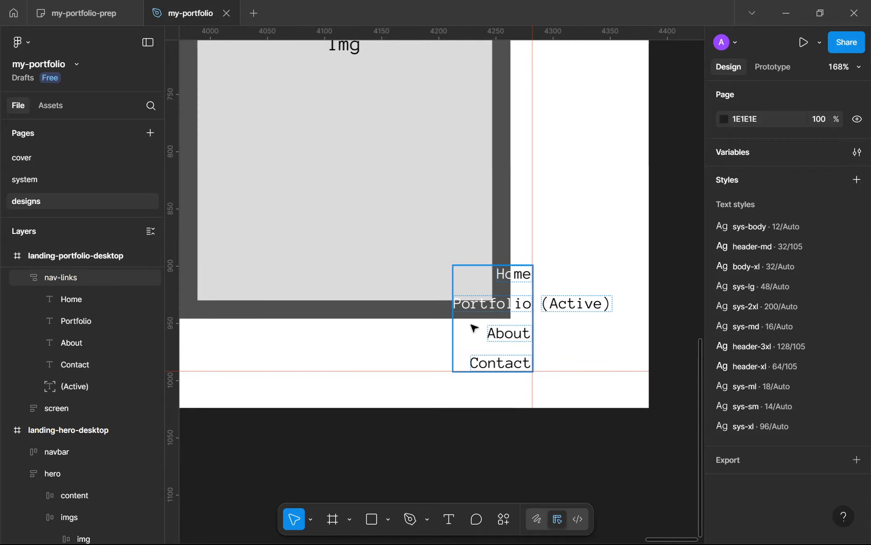
Switch to Chrome, browse the TWICE case study page and the Dribbble portfolio collection for reference, and return to Figma
key("f")
mouse_move(482, 529)
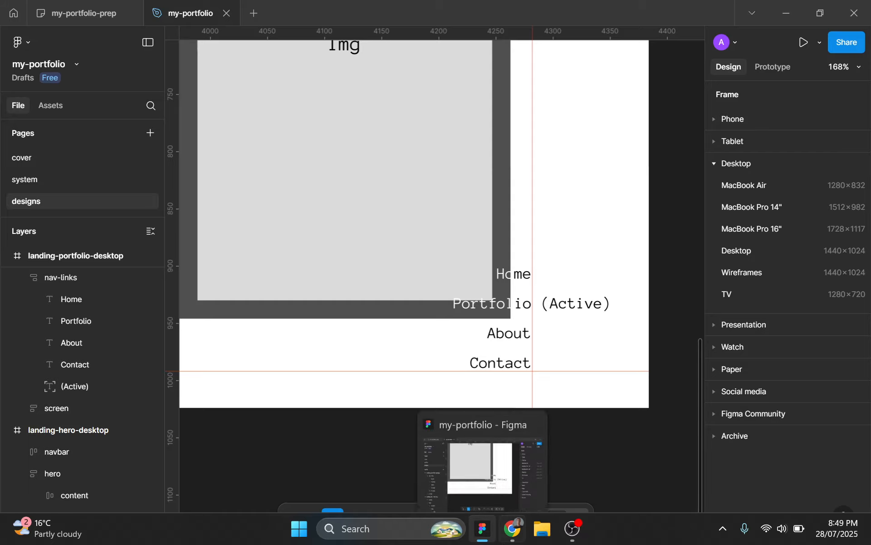
mouse_move(511, 529)
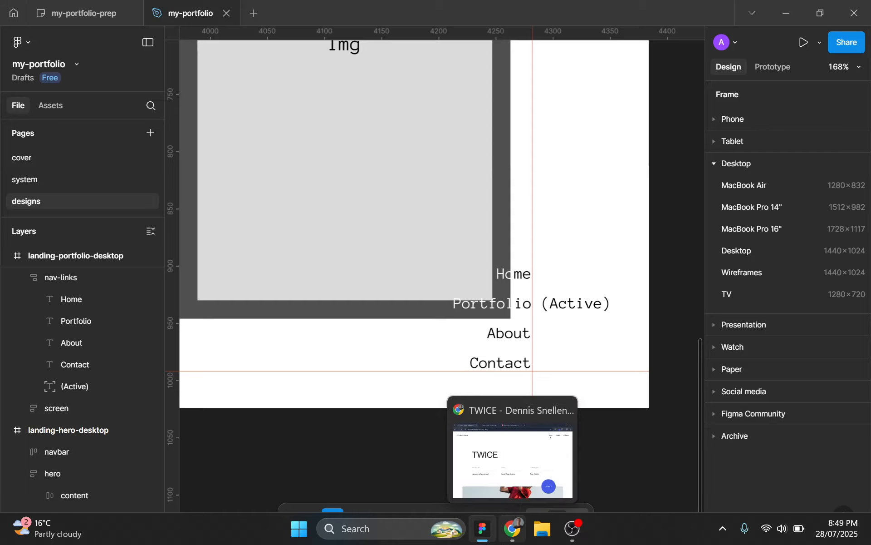
left_click(512, 529)
scroll(433, 420, "down", 5)
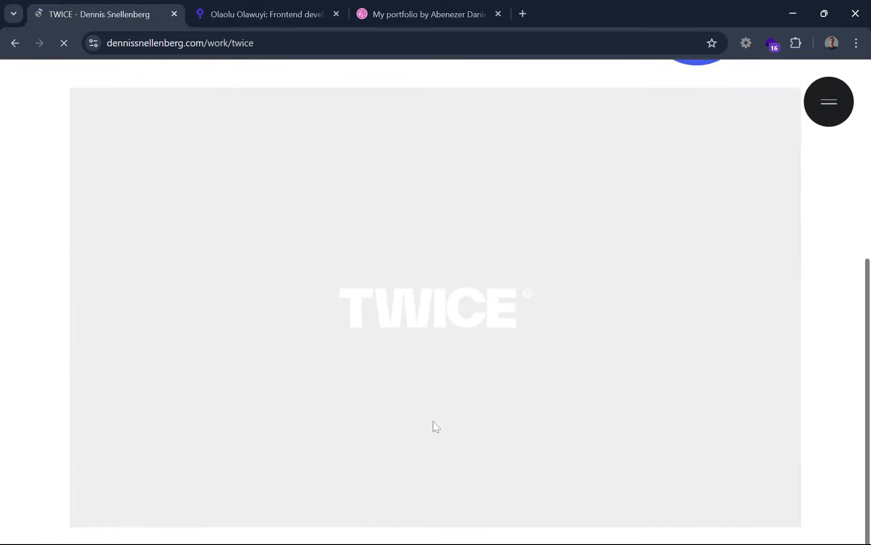
scroll(433, 421, "up", 2)
scroll(433, 420, "down", 12)
scroll(433, 420, "up", 10)
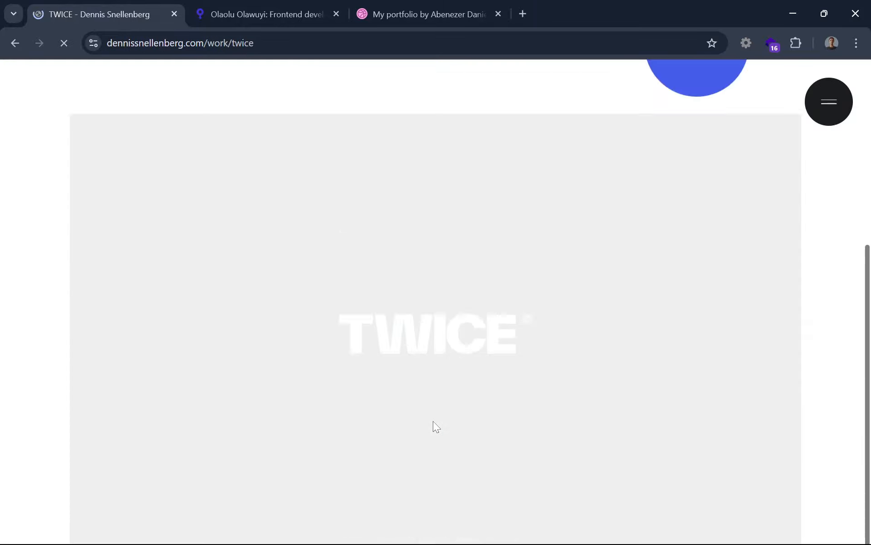
scroll(433, 421, "up", 6)
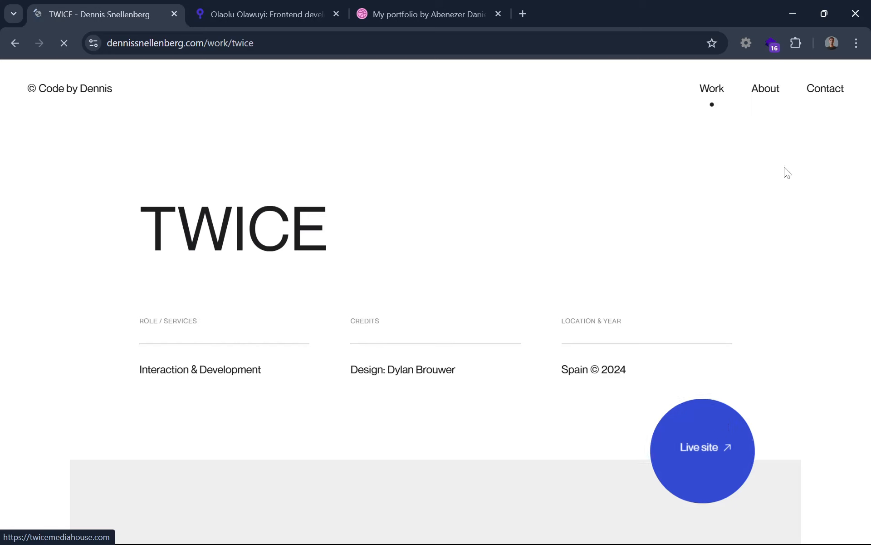
left_click(293, 13)
left_click(394, 15)
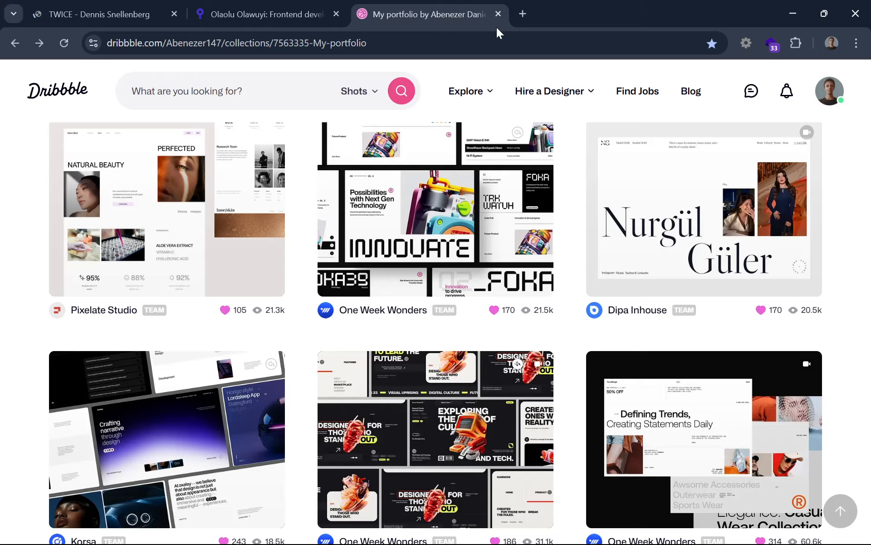
left_click(801, 11)
Draw a test rectangle about 865 × 812 on the empty canvas below the portfolio frame and fill it black (000000)
scroll(475, 198, "down", 8)
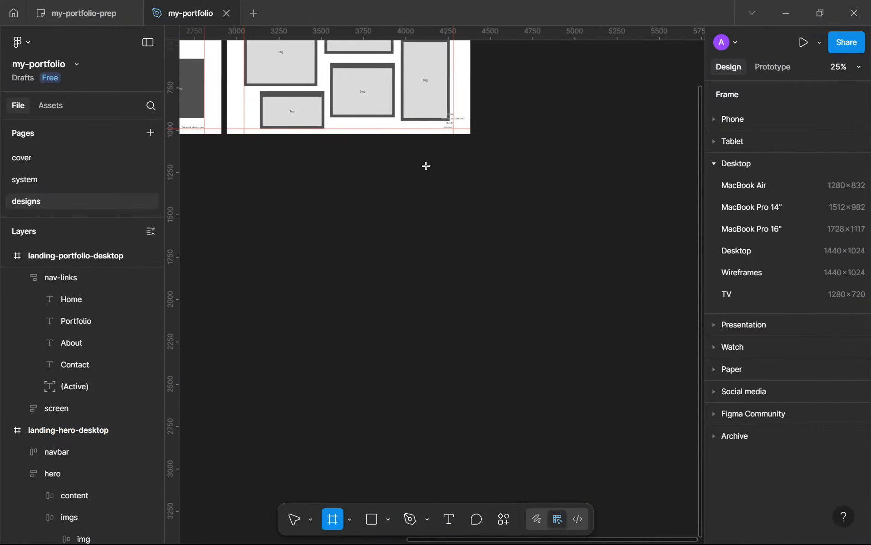
key("r")
mouse_move(359, 176)
left_mouse_down()
mouse_move(505, 313)
mouse_move(498, 320)
left_mouse_up()
scroll(478, 298, "up", 3)
left_click(724, 425)
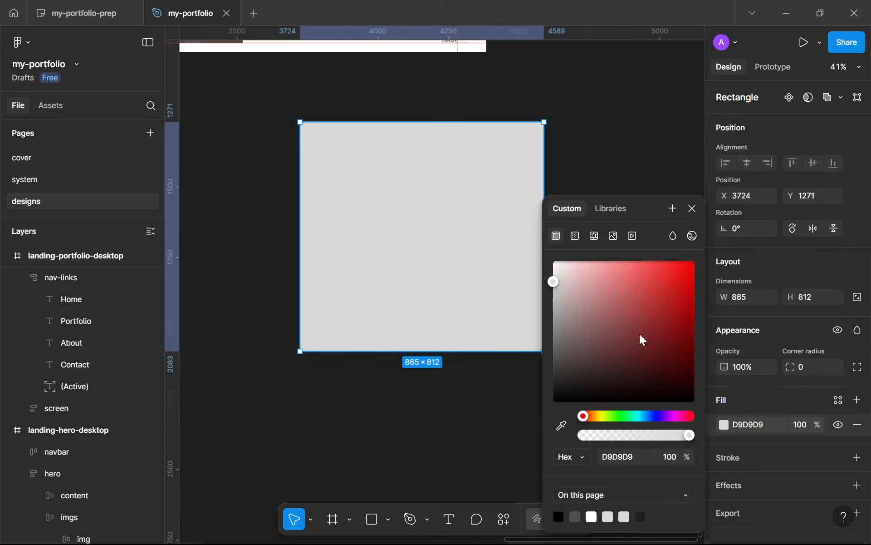
left_click_drag(640, 336, 437, 463)
left_click(691, 209)
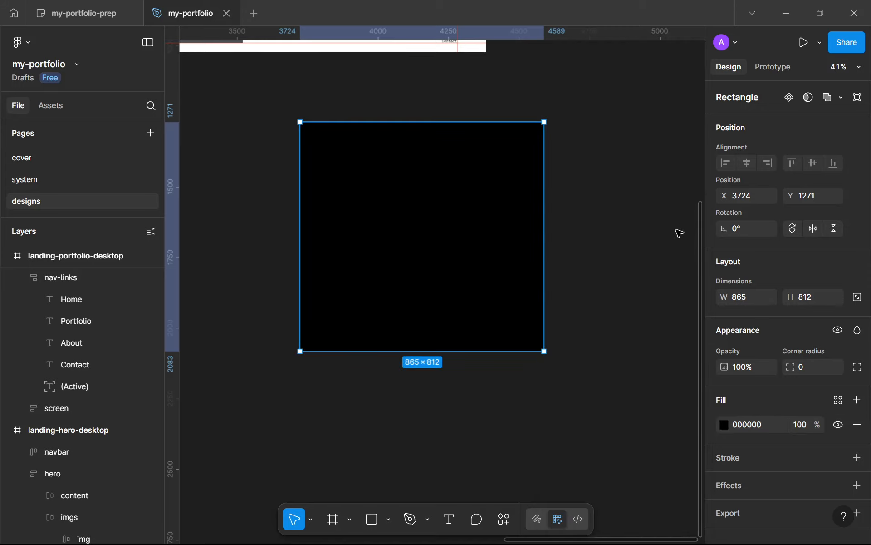
Draw a circle about 552 × 552, overlap it with the black rectangle's right edge, and fill it white (FFFFFF)
left_click_drag(566, 168, 723, 324)
left_click_drag(660, 229, 515, 247)
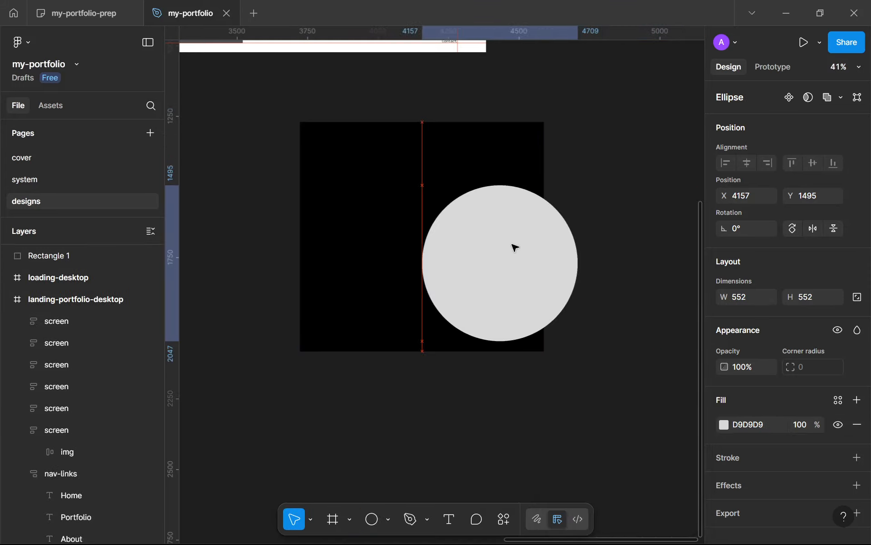
left_click(725, 425)
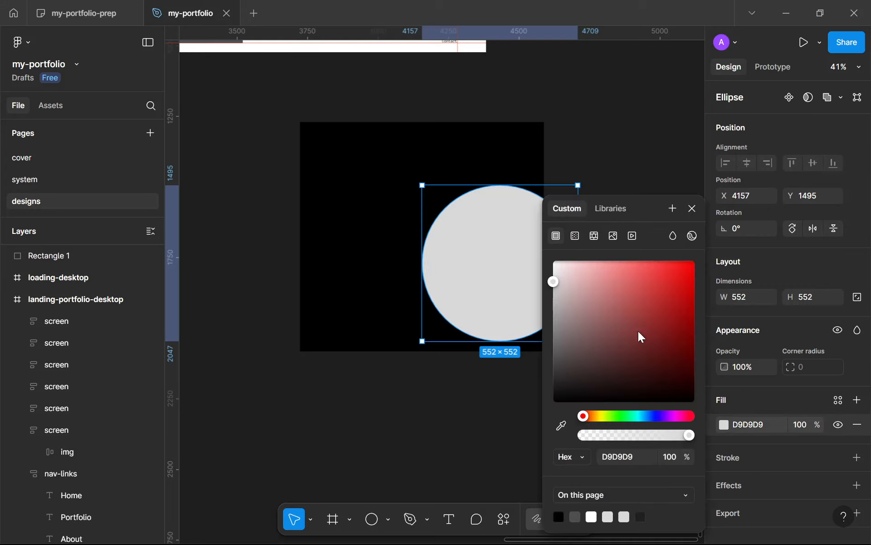
left_click_drag(640, 334, 553, 261)
left_click(838, 400)
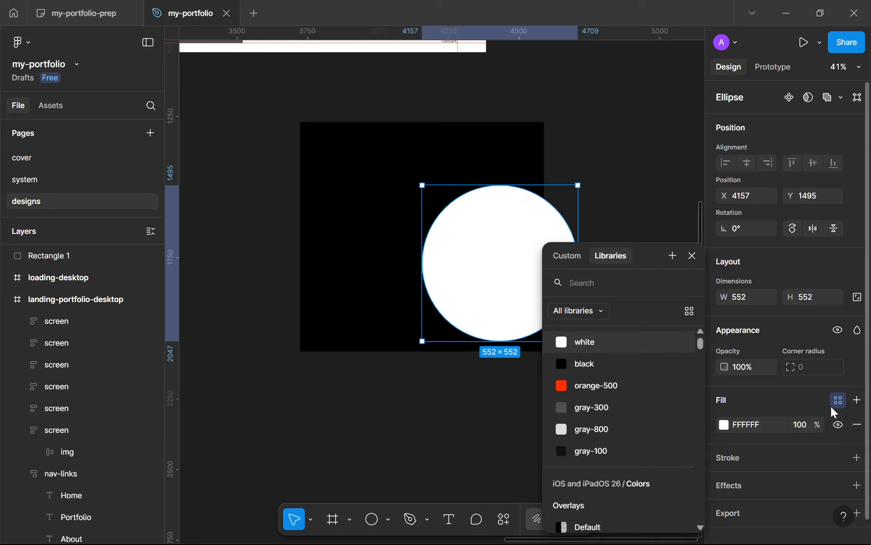
left_click(838, 400)
Set the circle's blend mode to Difference and recolour its fill black (000000)
left_click(857, 330)
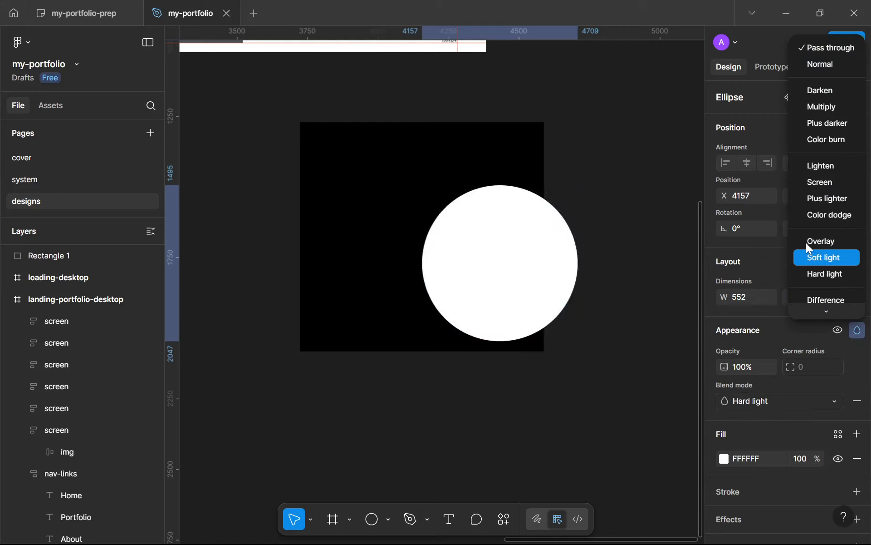
scroll(810, 209, "down", 3)
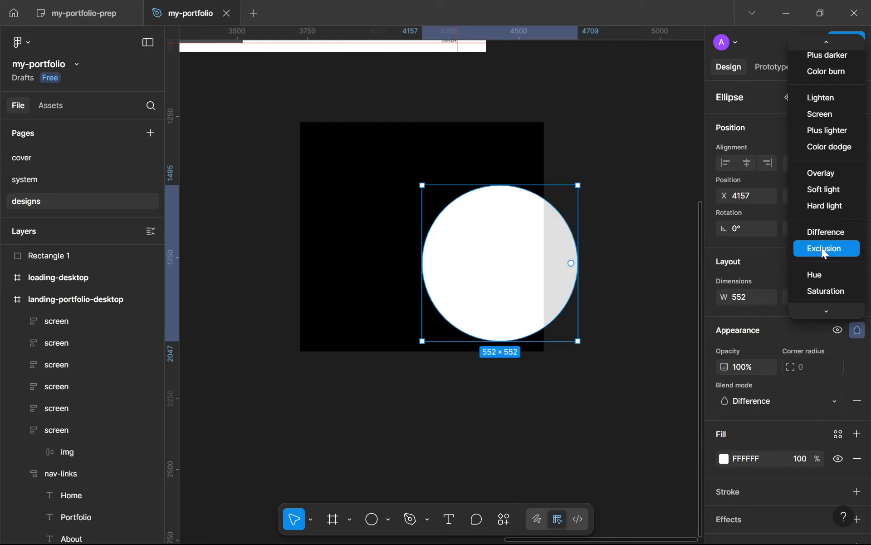
left_click(824, 234)
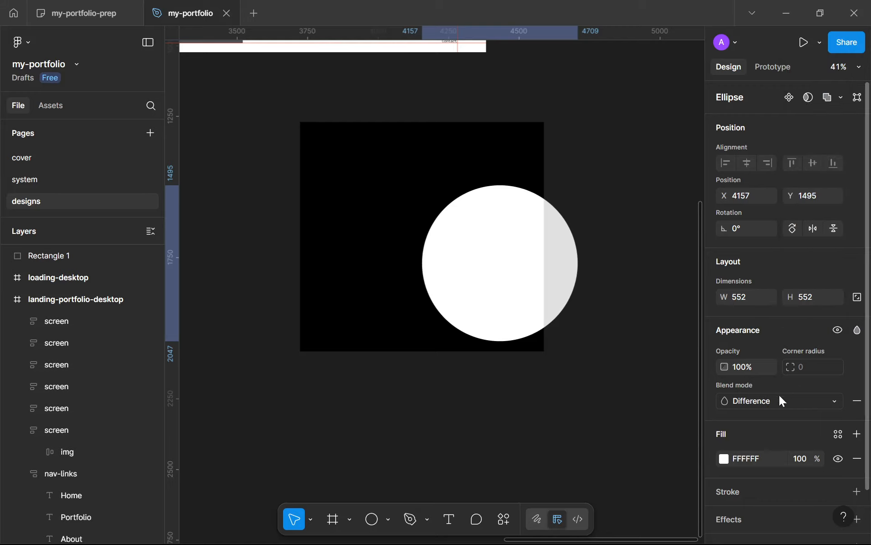
left_click(729, 459)
left_click(554, 400)
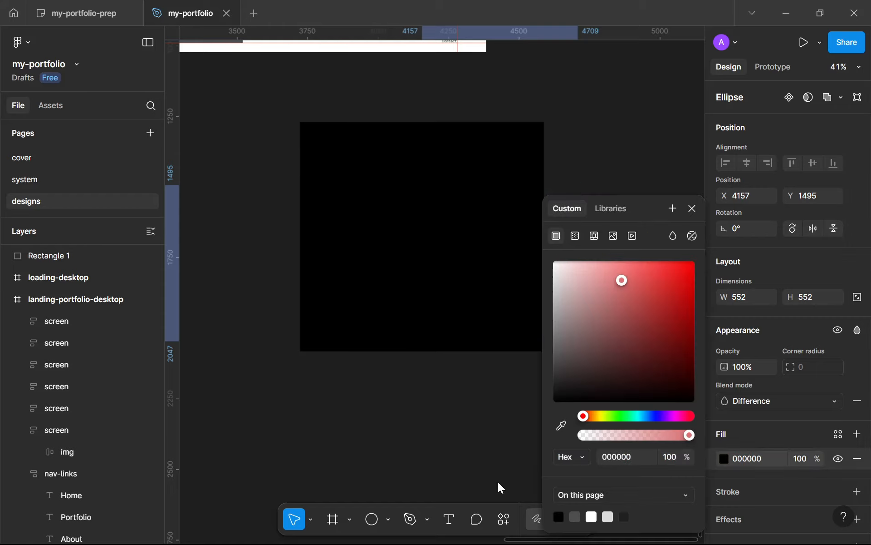
left_click(693, 209)
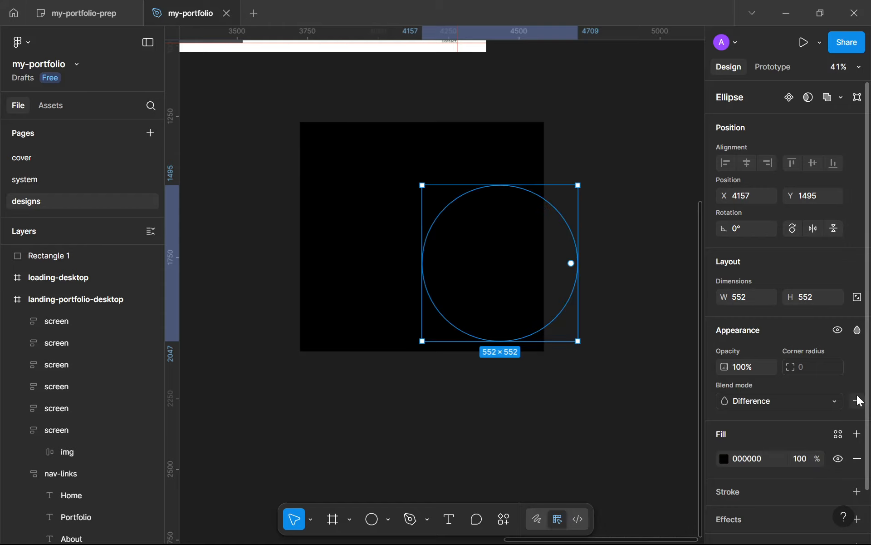
Clear the circle's Difference blend, select both test shapes and preview blend modes through Luminosity without applying one
left_click_drag(574, 393, 350, 144)
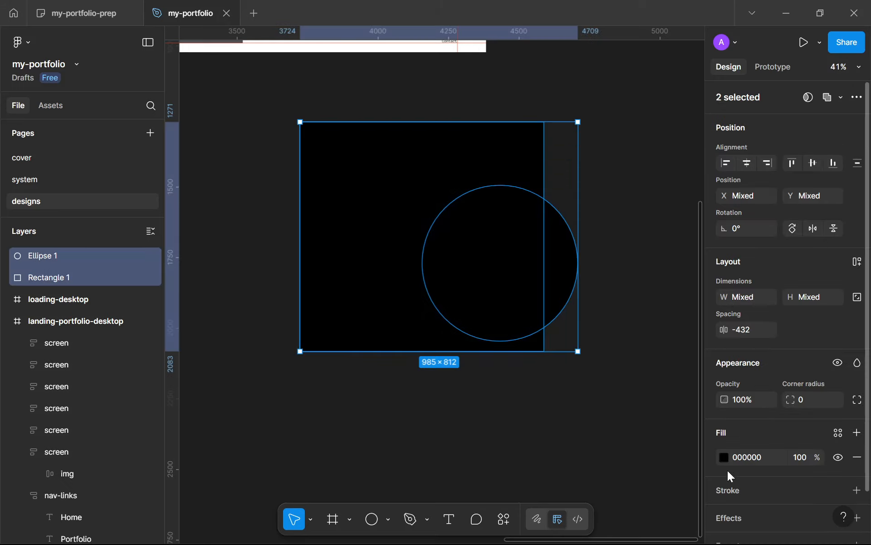
left_click(837, 436)
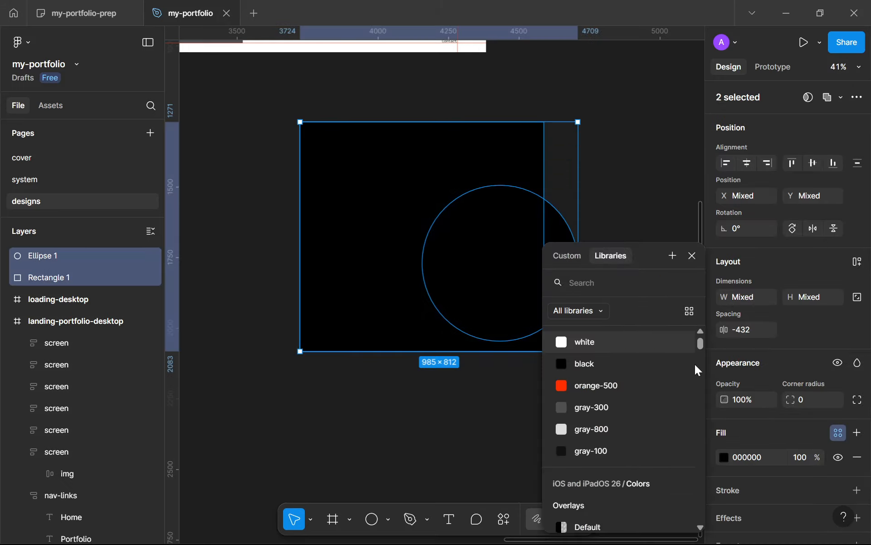
left_click(856, 364)
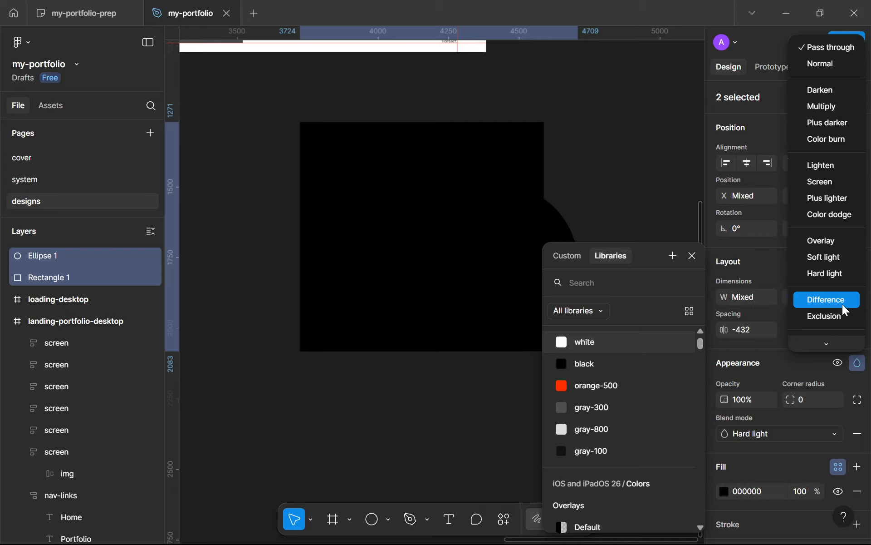
scroll(843, 319, "down", 2)
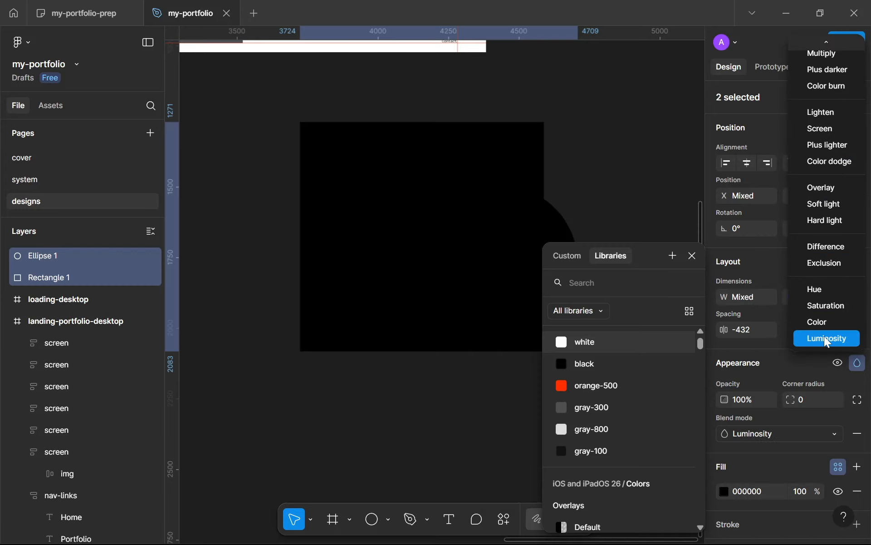
left_click(506, 233)
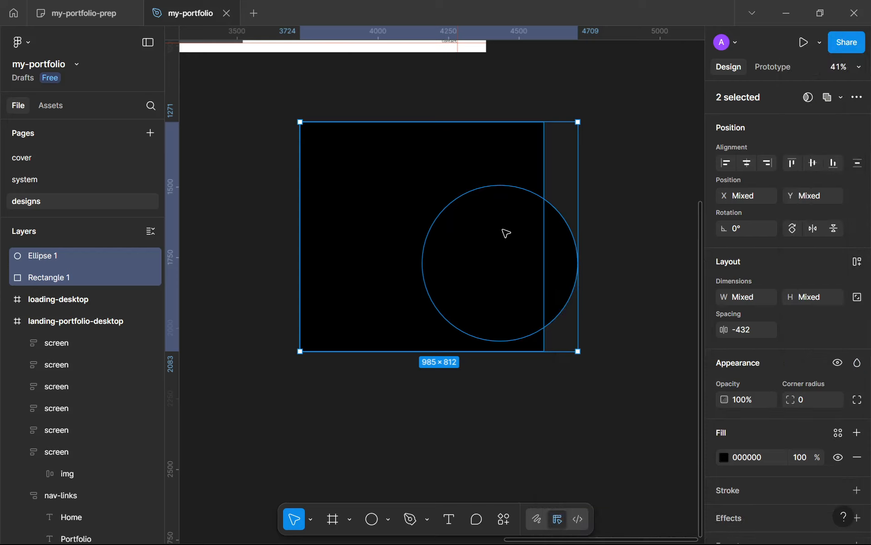
Recolour the circle's fill white (FFFFFF)
left_click(544, 284)
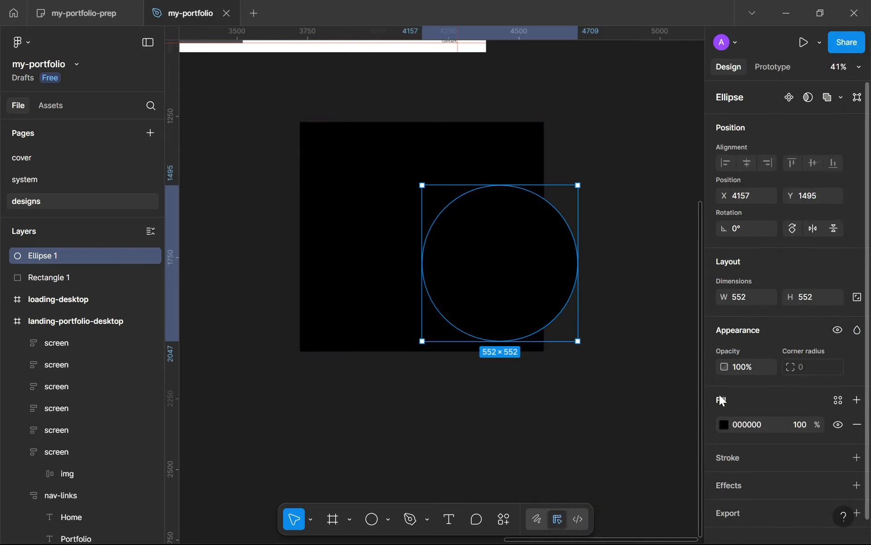
left_click(724, 425)
left_click_drag(642, 290, 412, 204)
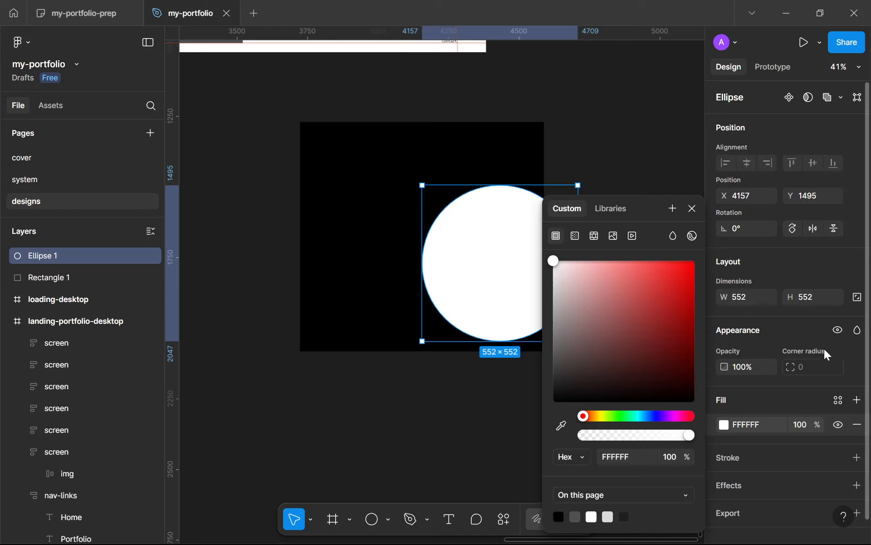
left_click(399, 149)
Preview blend modes such as Difference, Exclusion and Luminosity on the white circle and black rectangle together, leaving none applied
left_click_drag(366, 107, 608, 334)
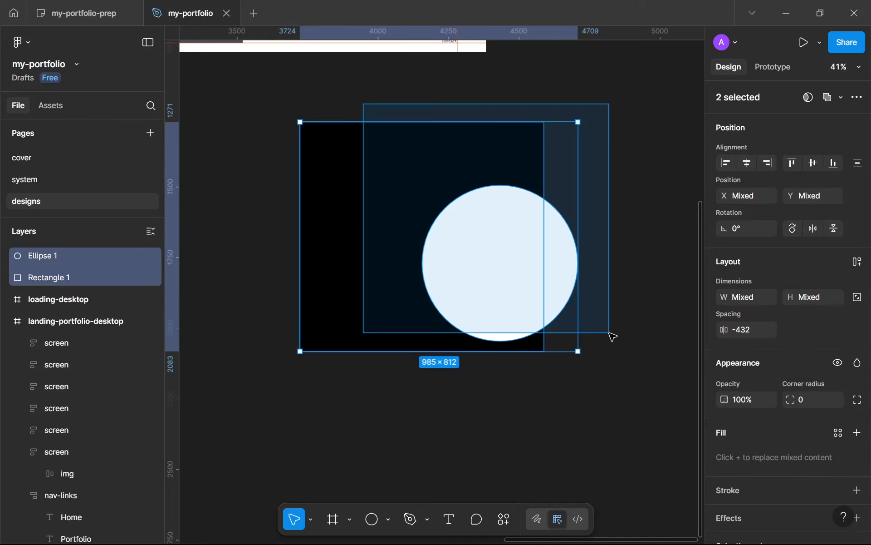
left_click(856, 363)
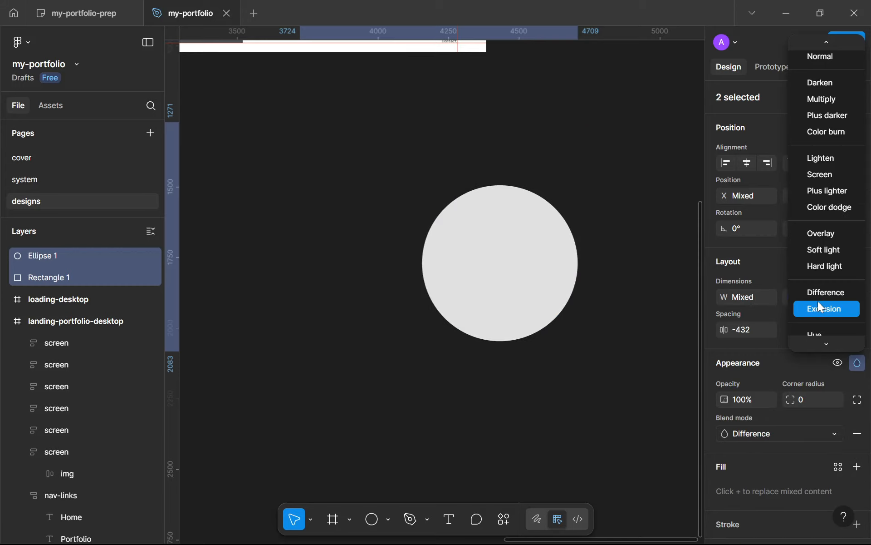
scroll(818, 306, "down", 2)
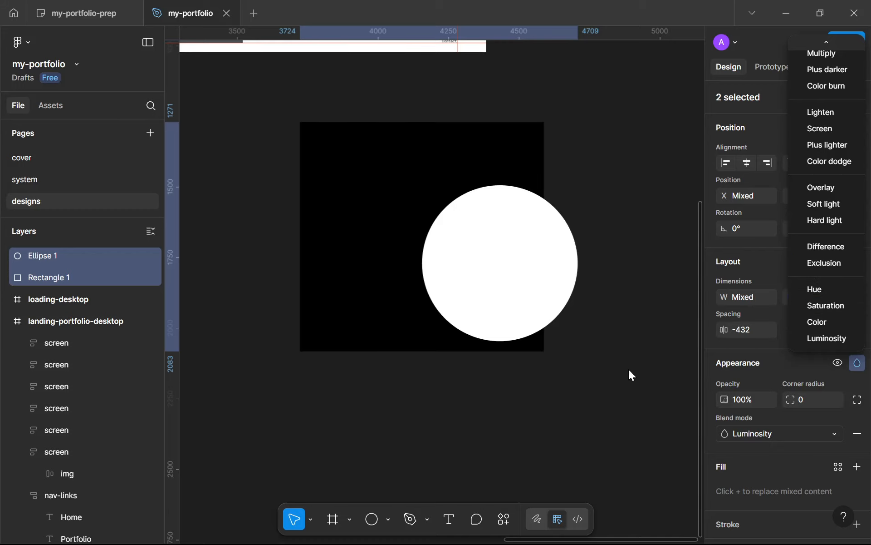
left_click(515, 379)
left_click(600, 326)
Reposition the white circle across the rectangle's right edge and set its blend mode to Color dodge
left_click_drag(545, 282, 574, 235)
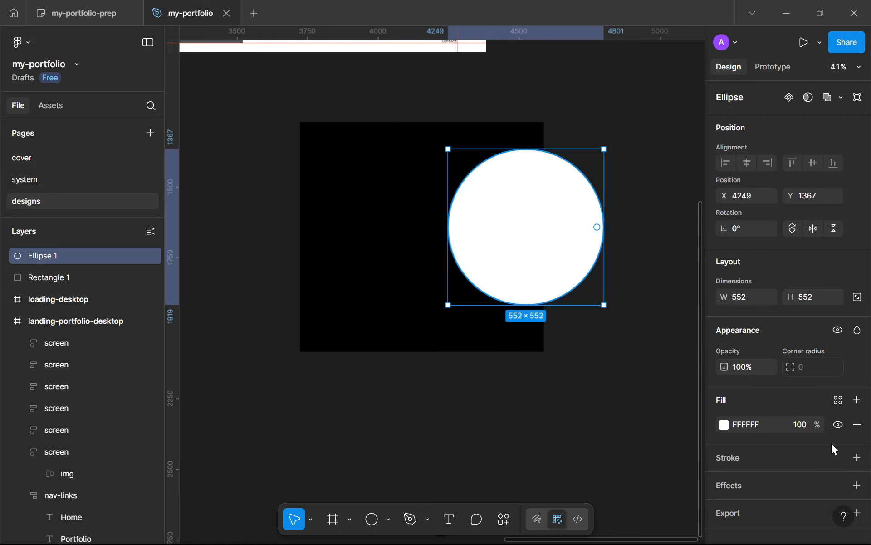
left_click(858, 331)
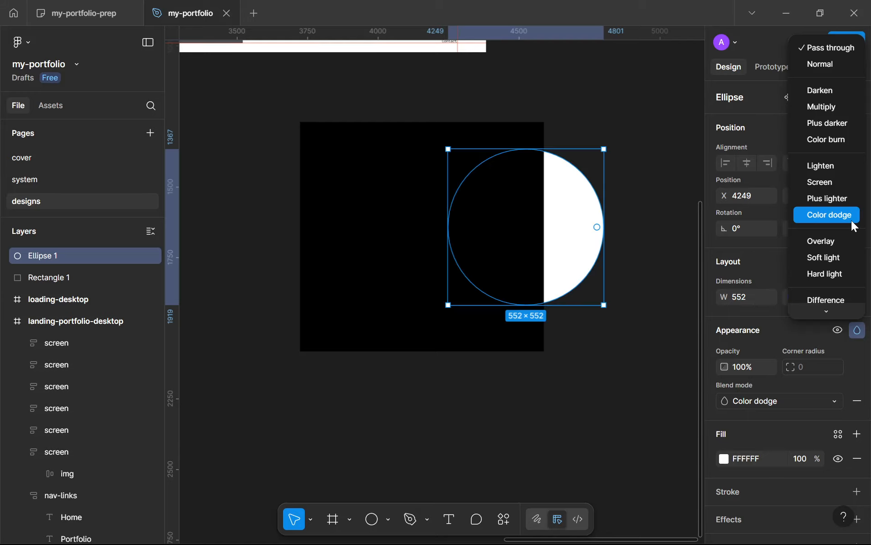
left_click(851, 219)
mouse_move(558, 231)
left_mouse_down()
mouse_move(595, 233)
mouse_move(516, 181)
mouse_move(523, 171)
mouse_move(562, 289)
mouse_move(560, 253)
left_mouse_up()
Set the circle's blend mode to Exclusion and move it over the rectangle's lower-right corner
left_click(743, 401)
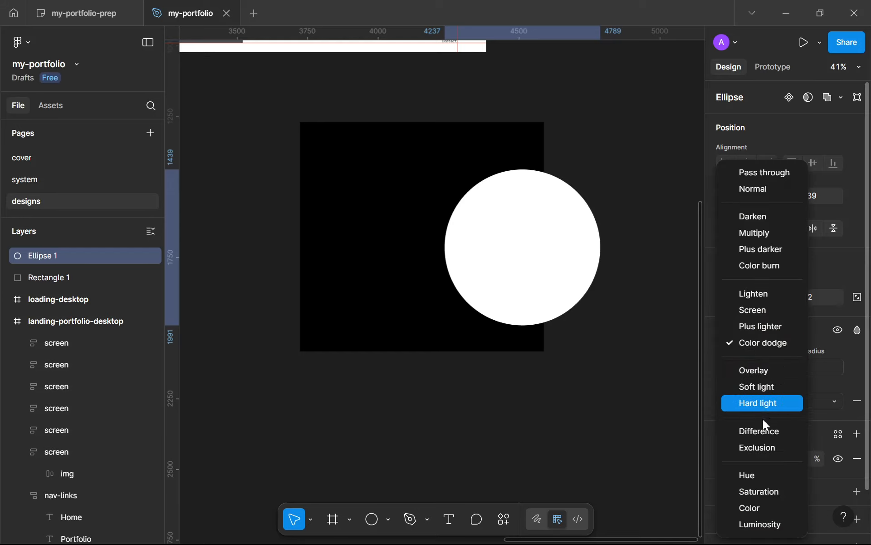
left_click(761, 452)
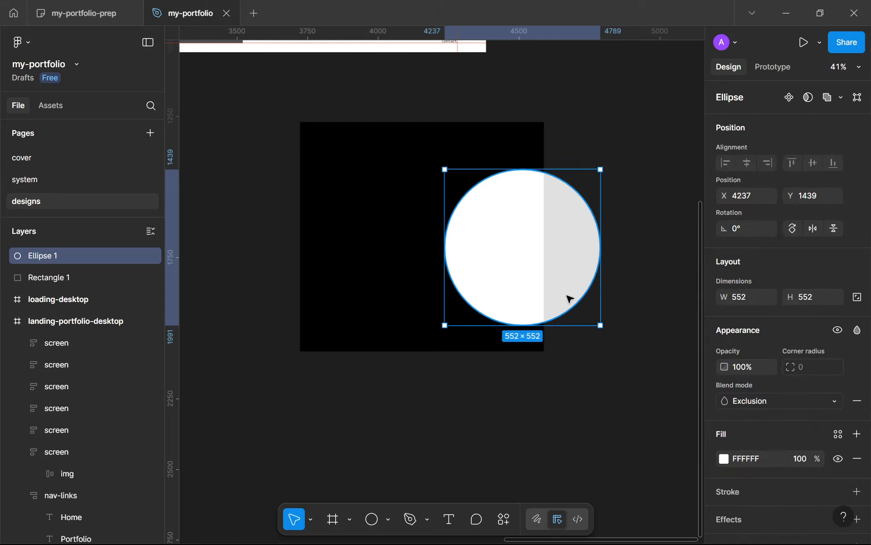
left_click_drag(570, 298, 588, 355)
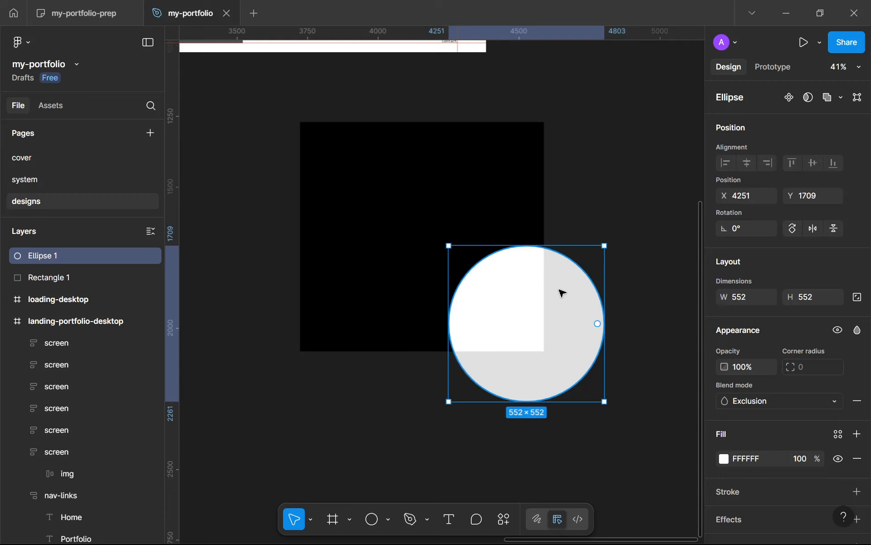
left_click_drag(558, 219, 608, 438)
Delete the test circle and rectangle from the canvas below the portfolio frame
left_click_drag(643, 417, 396, 364)
left_click(397, 366)
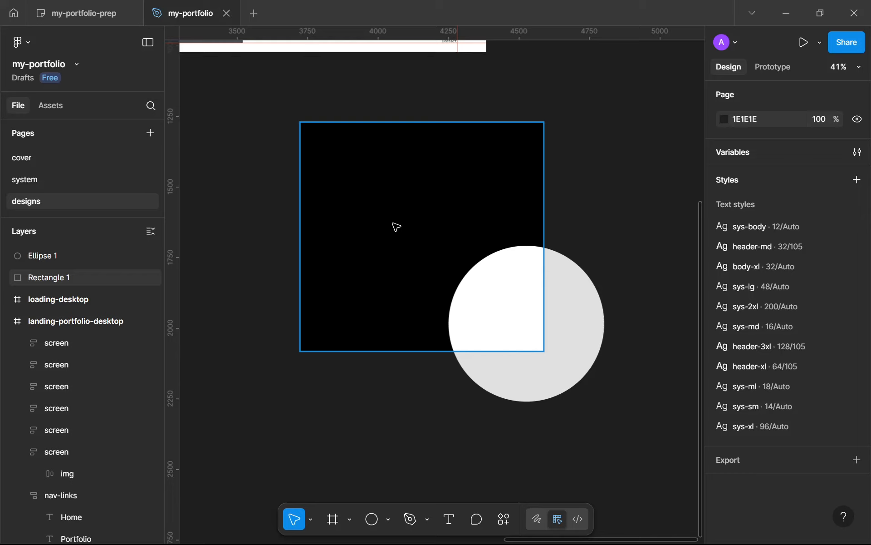
left_click_drag(659, 429, 659, 433)
key("Delete")
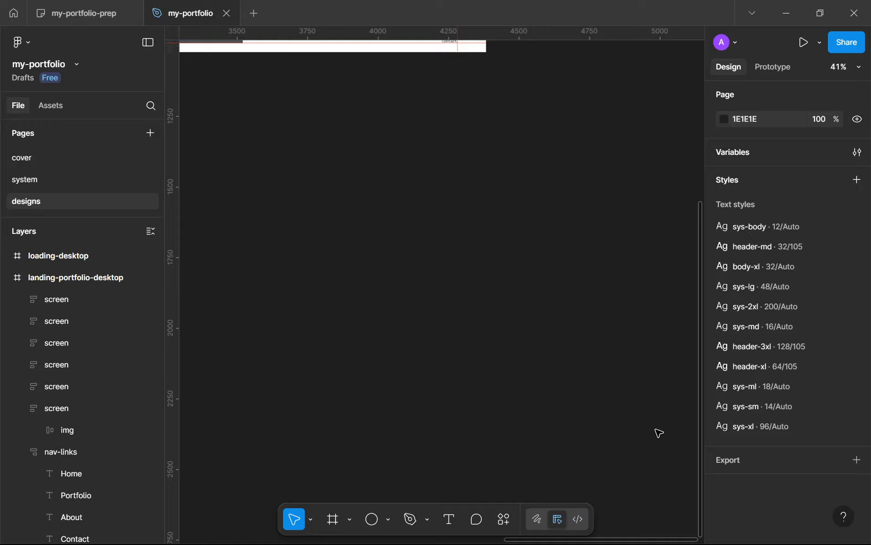
scroll(635, 427, "down", 5)
scroll(511, 259, "up", 6)
scroll(540, 275, "up", 10)
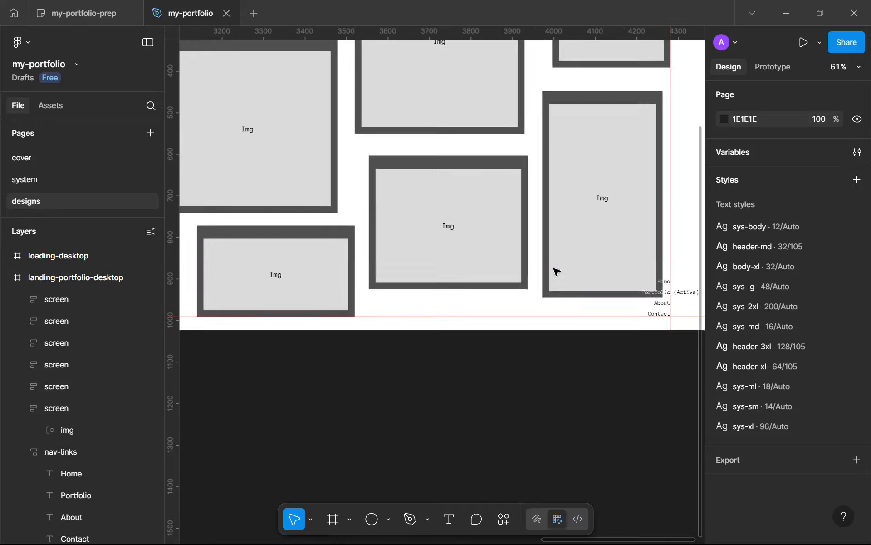
Examine the nav links over the tall screen's lower corner and the whole portfolio layout with the rulers hidden
scroll(558, 302, "down", 8)
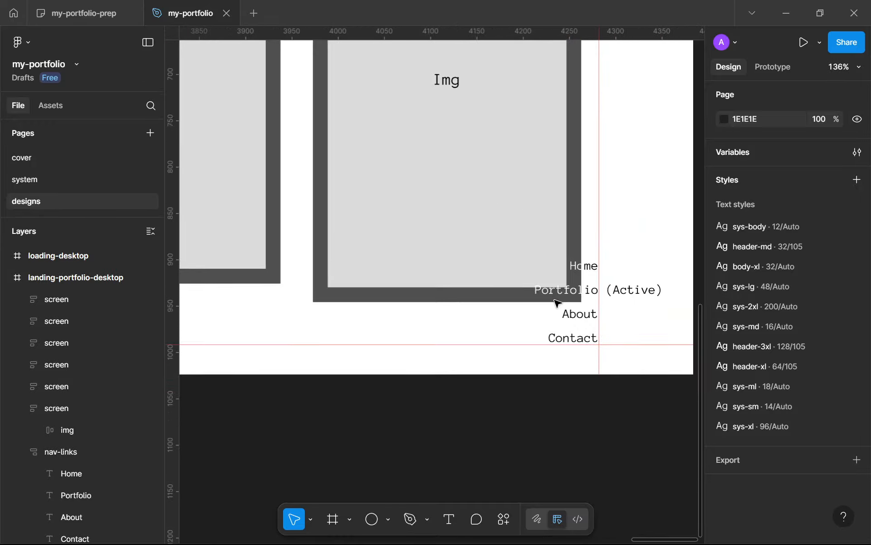
scroll(499, 381, "down", 4)
scroll(450, 395, "up", 5)
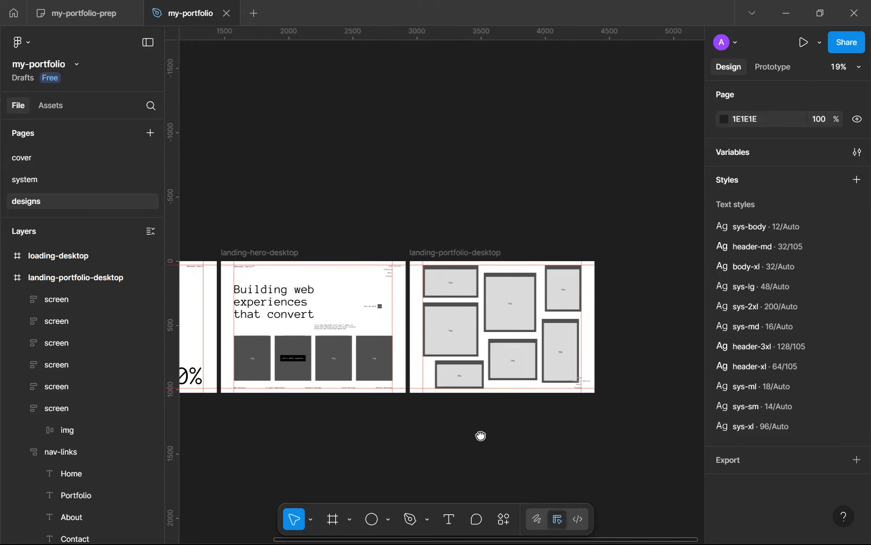
scroll(454, 449, "down", 2)
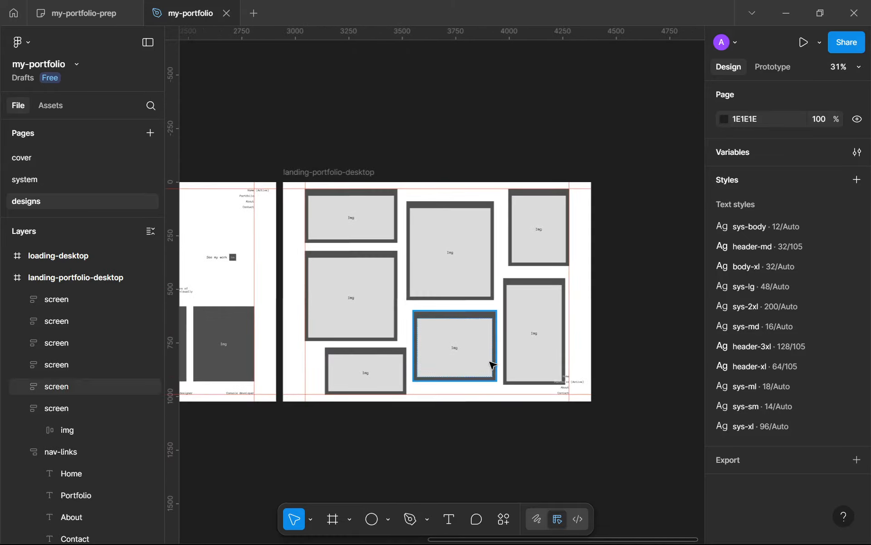
scroll(461, 314, "up", 2)
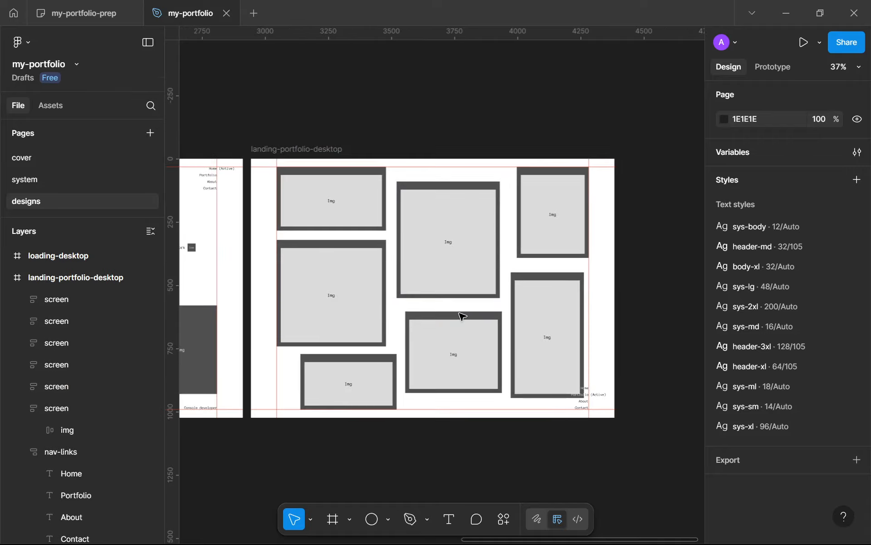
key("shift+r")
scroll(445, 454, "down", 3)
scroll(426, 405, "up", 3)
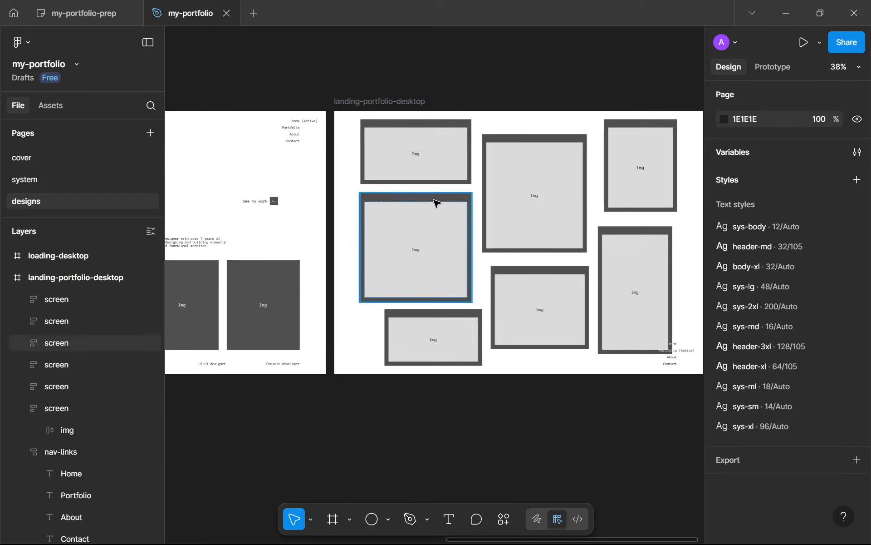
scroll(374, 214, "down", 2)
scroll(375, 214, "up", 3)
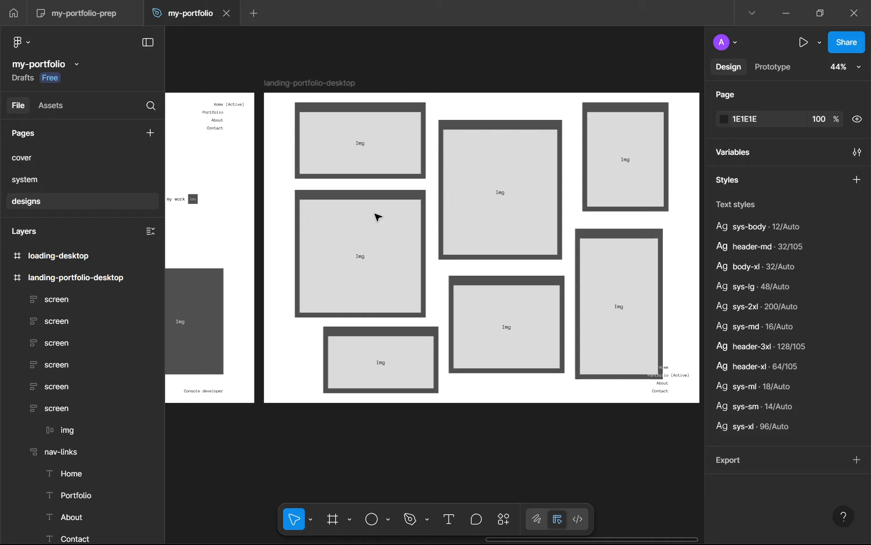
scroll(378, 217, "down", 3)
left_click_drag(375, 214, 378, 217)
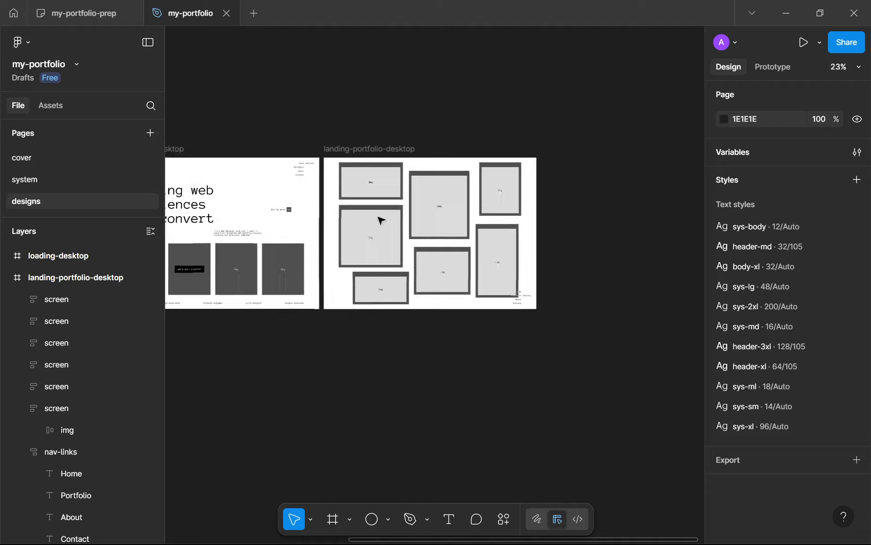
scroll(382, 221, "up", 3)
Collapse the nested layers so the landing-portfolio-desktop frame lists only its screen frames and nav-links
left_click(387, 228)
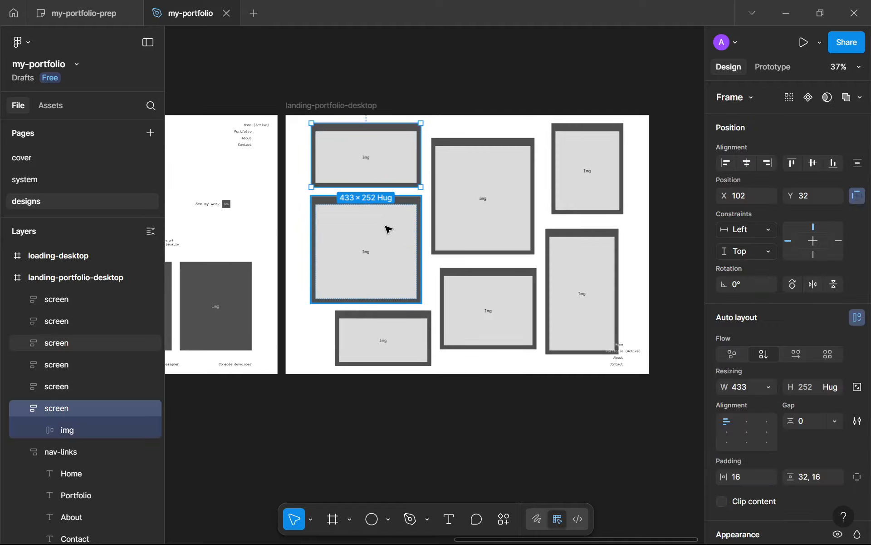
left_click(496, 186)
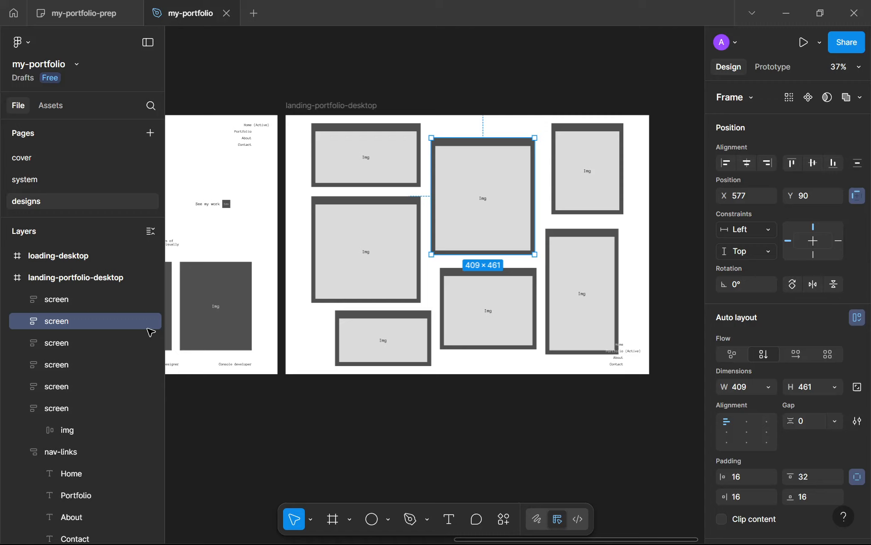
left_click(23, 450, "alt")
left_click(22, 407)
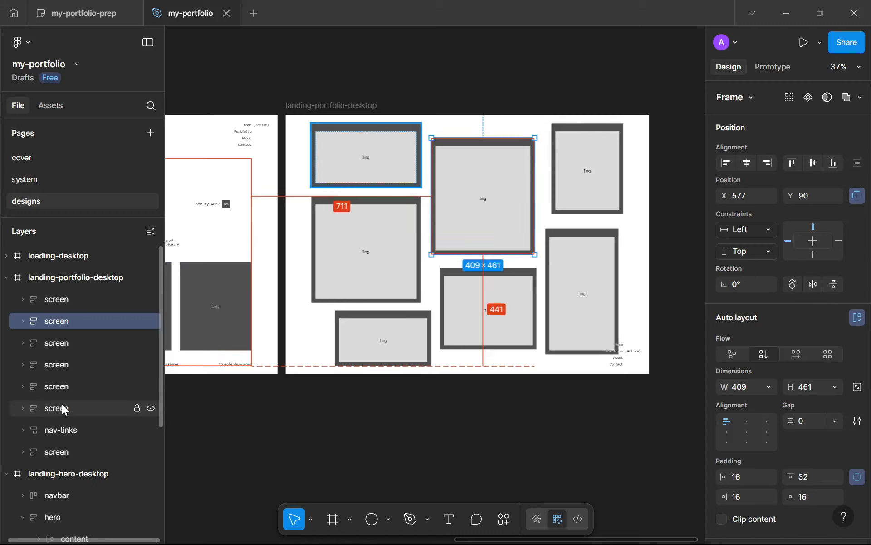
Group all seven screen frames of landing-portfolio-desktop, leaving nav-links out of the group
left_click(64, 408)
left_click(66, 453)
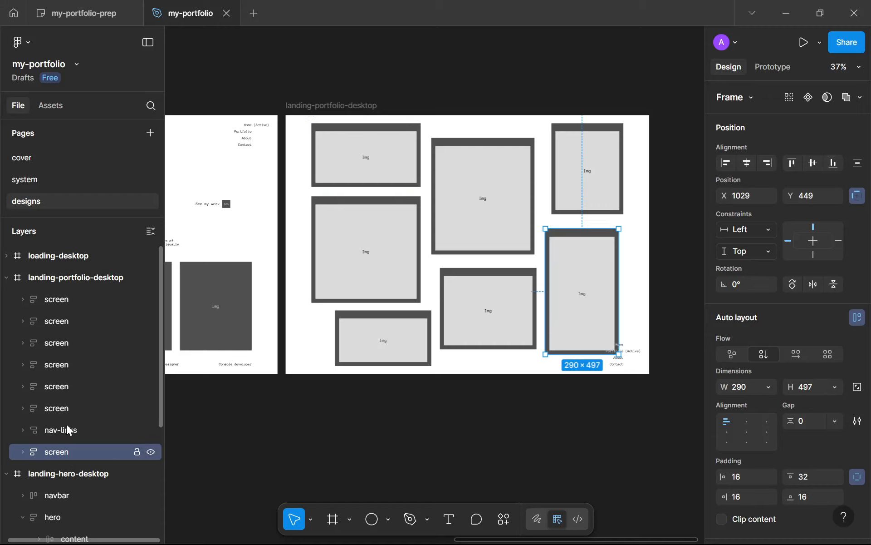
left_click(68, 410, "shift")
left_click(84, 298, "shift")
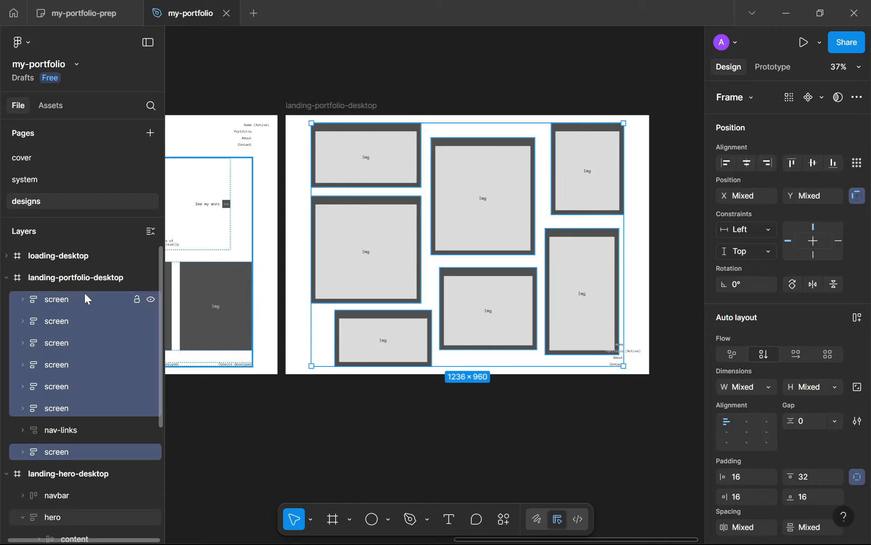
key("ctrl+g")
Rename the new group as screens and send it behind the nav-links layer
double_click(85, 297)
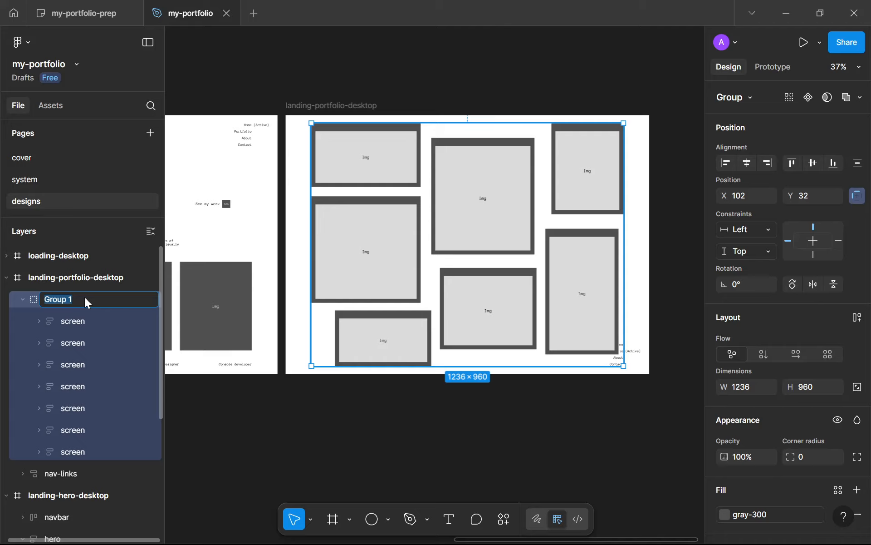
type("screens")
key("Return")
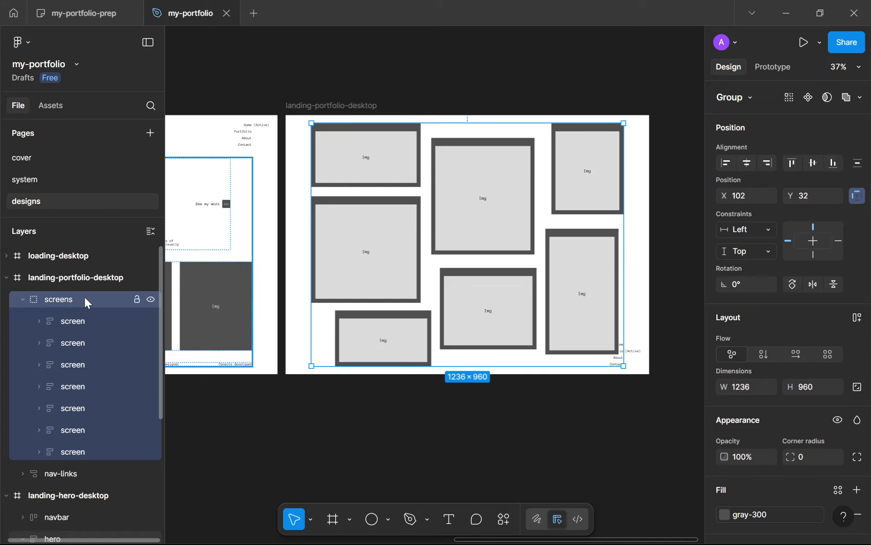
key("ctrl+[")
left_click(548, 442)
Inspect the nav links over the tall screen and compare the portfolio frame with the neighbouring loading and hero frames
scroll(618, 384, "up", 5)
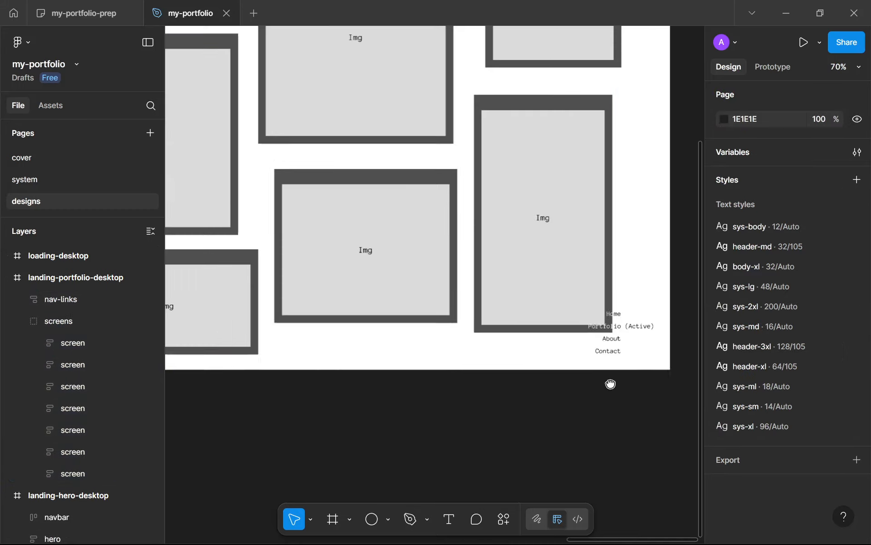
left_click_drag(610, 383, 571, 399)
scroll(570, 399, "down", 2)
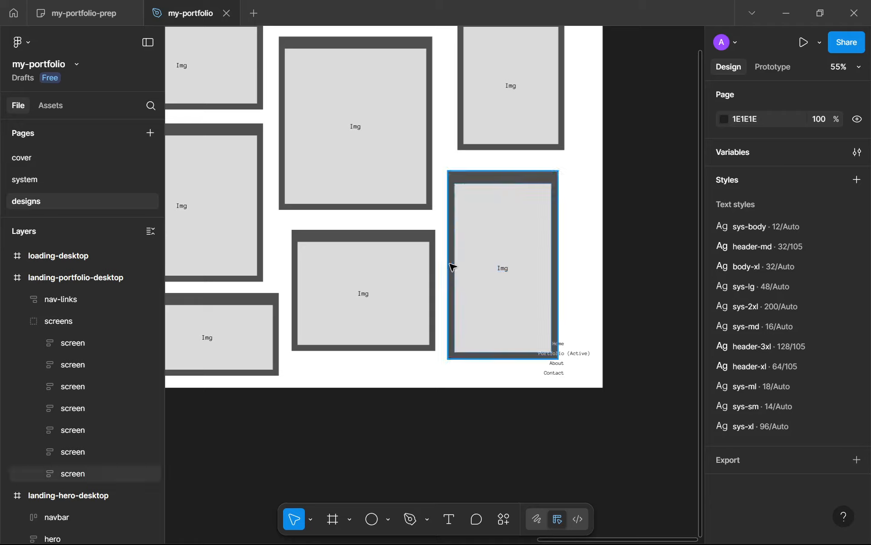
scroll(443, 266, "down", 3)
scroll(418, 263, "up", 1)
scroll(417, 264, "left", 1)
scroll(402, 243, "down", 3)
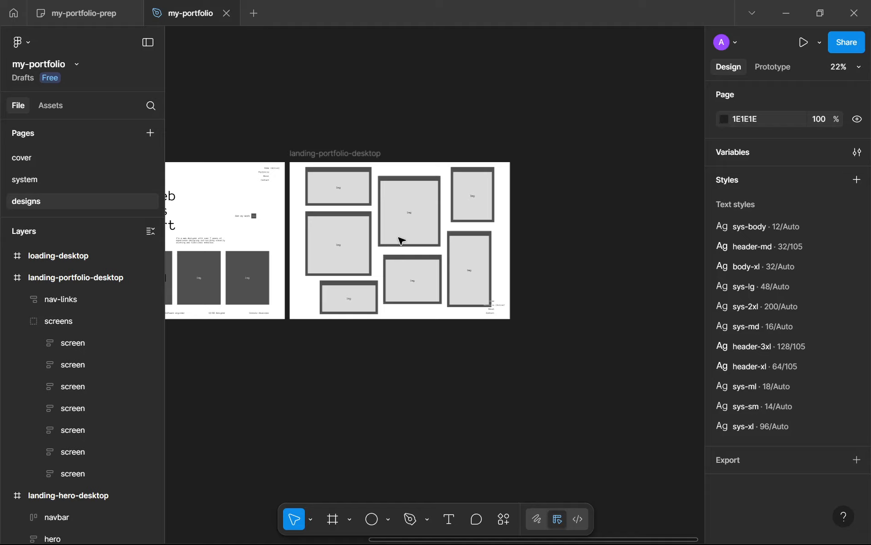
scroll(407, 239, "down", 3)
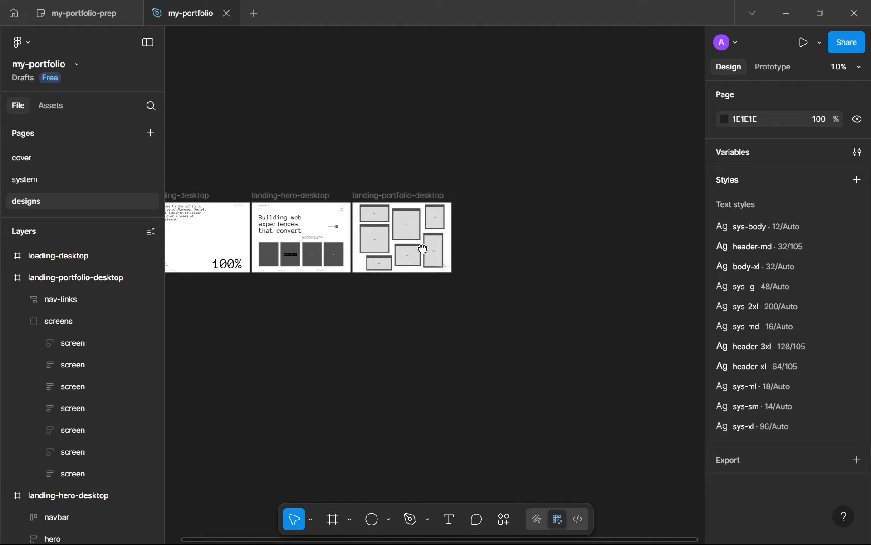
scroll(502, 306, "up", 4)
left_click_drag(356, 208, 356, 217)
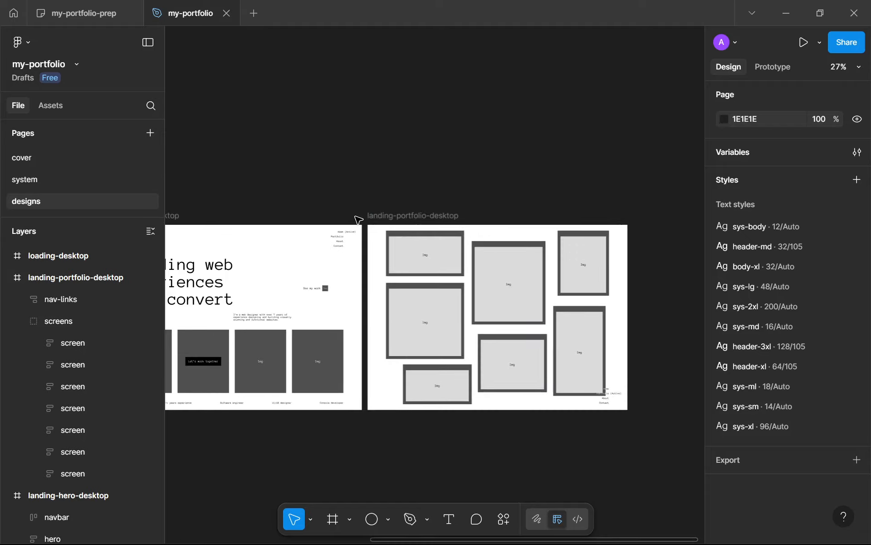
scroll(390, 245, "up", 2)
Show the rulers again and check the portfolio screens and nav links against the margin guides
key("shift+r")
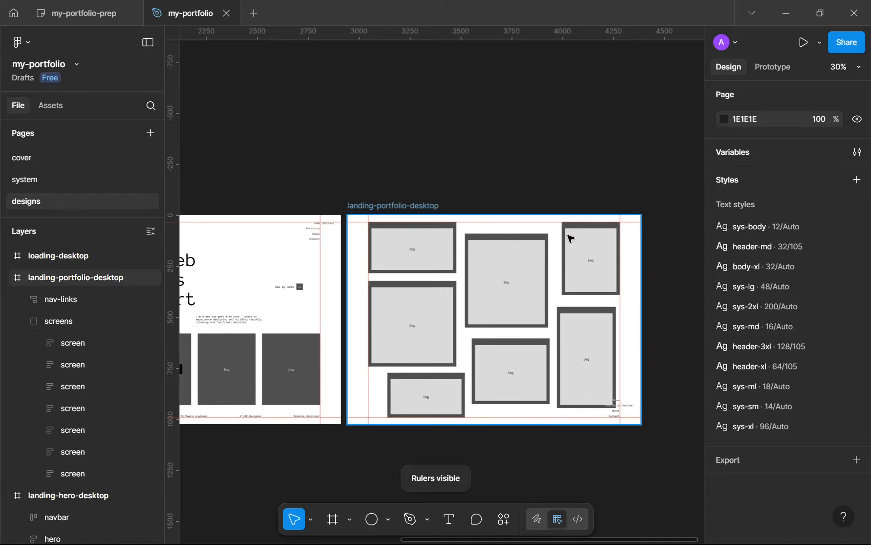
scroll(632, 200, "up", 5)
scroll(649, 221, "down", 5)
scroll(649, 221, "down", 5)
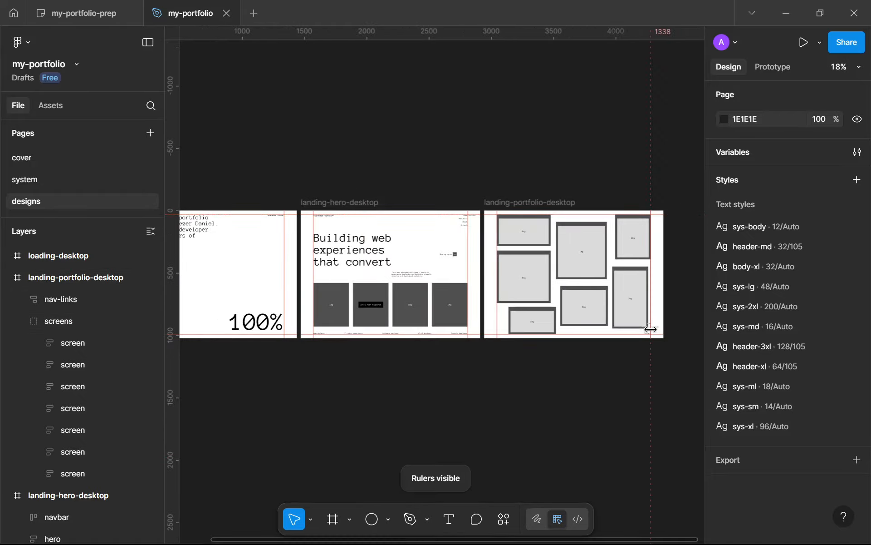
scroll(652, 360, "up", 8)
scroll(365, 363, "down", 1)
scroll(277, 323, "down", 4)
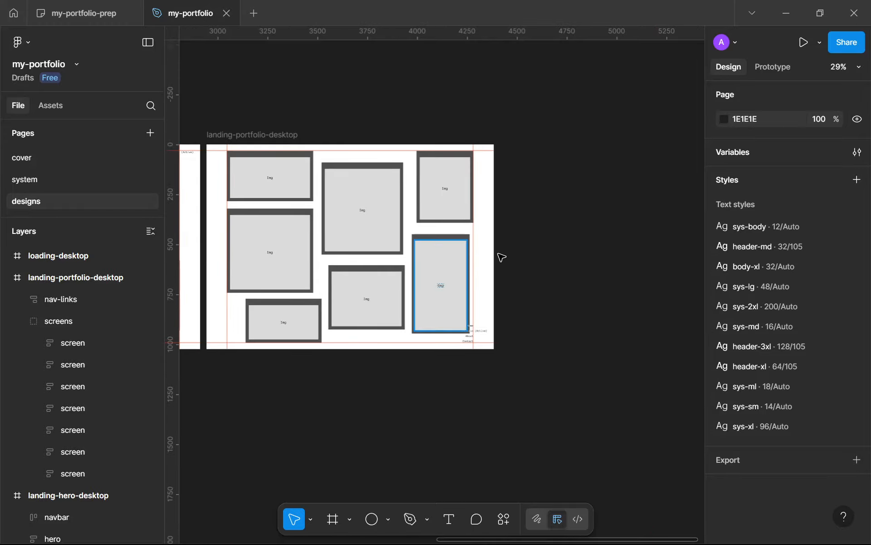
scroll(276, 262, "up", 3)
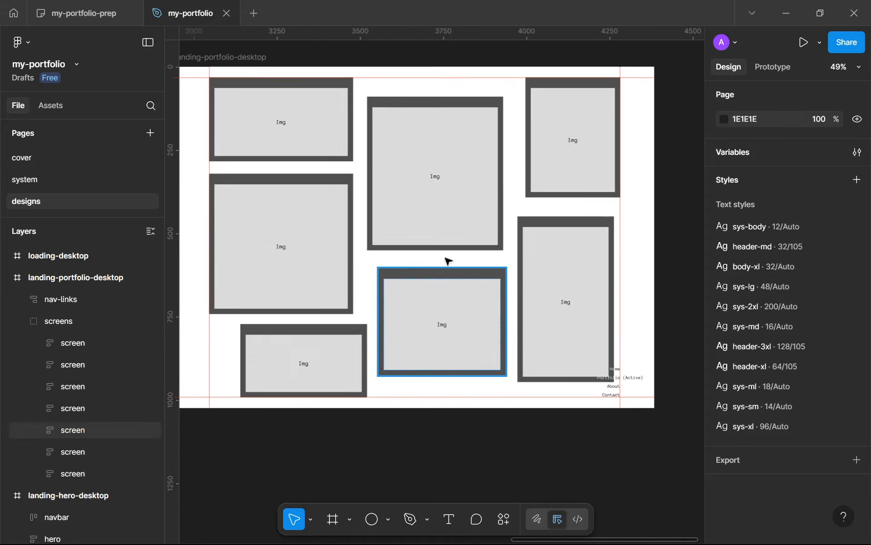
scroll(565, 261, "down", 5)
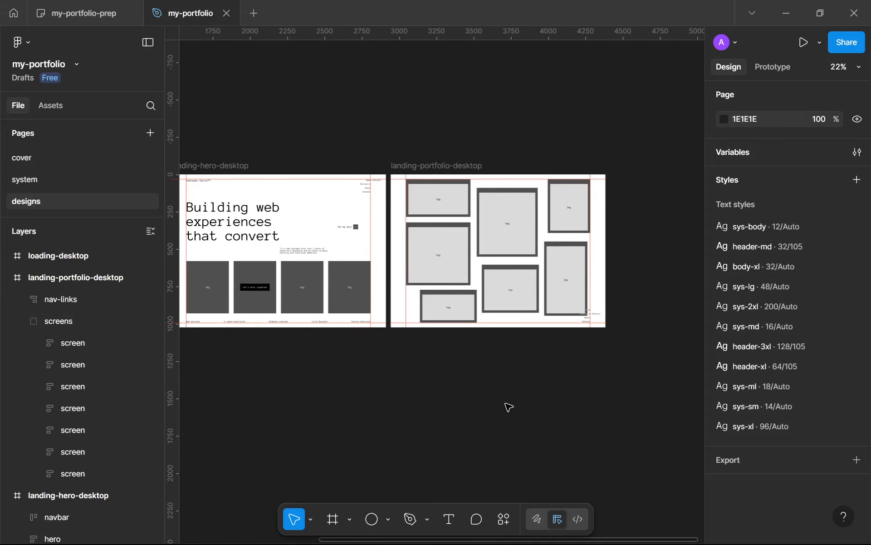
left_click_drag(434, 331, 481, 418)
left_click_drag(367, 132, 486, 121)
left_click_drag(399, 121, 521, 131)
left_click_drag(434, 121, 544, 128)
left_click_drag(439, 132, 436, 364)
left_click_drag(393, 125, 453, 165)
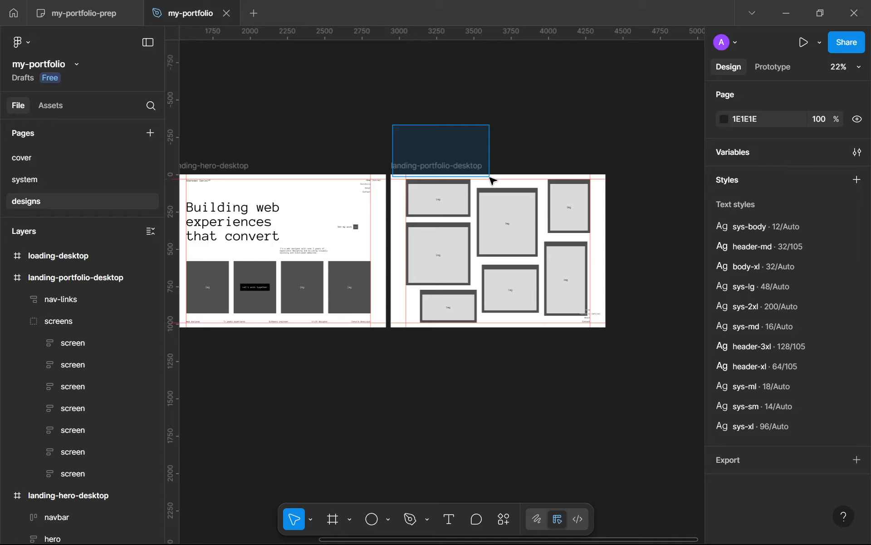
left_click_drag(492, 180, 493, 180)
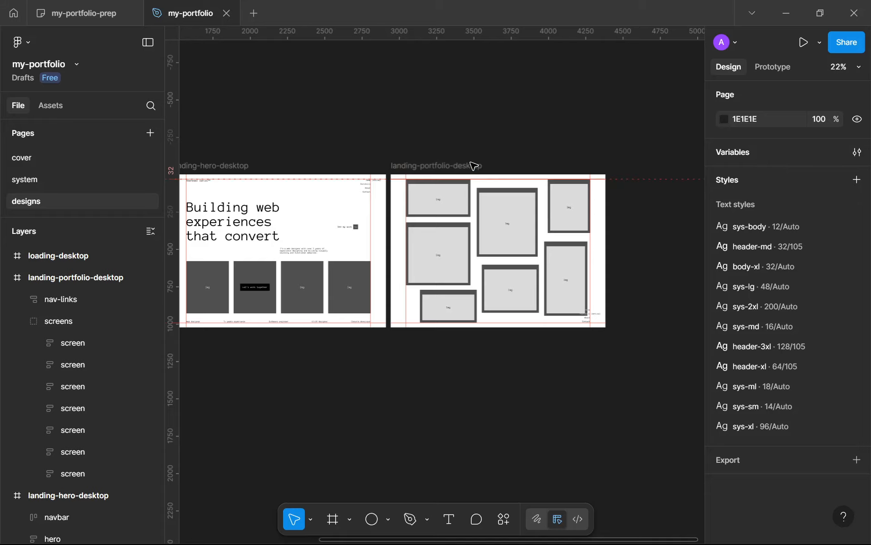
scroll(420, 206, "up", 5)
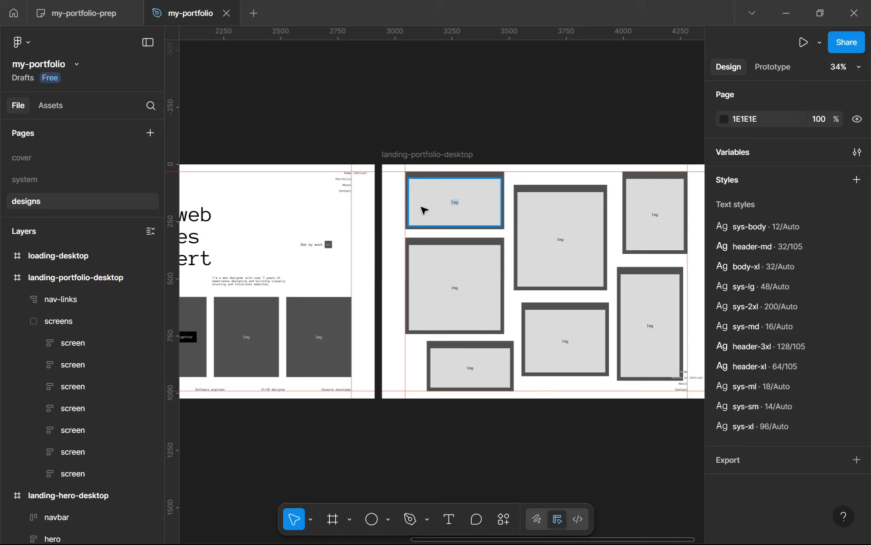
scroll(422, 209, "down", 2)
left_click_drag(423, 209, 444, 210)
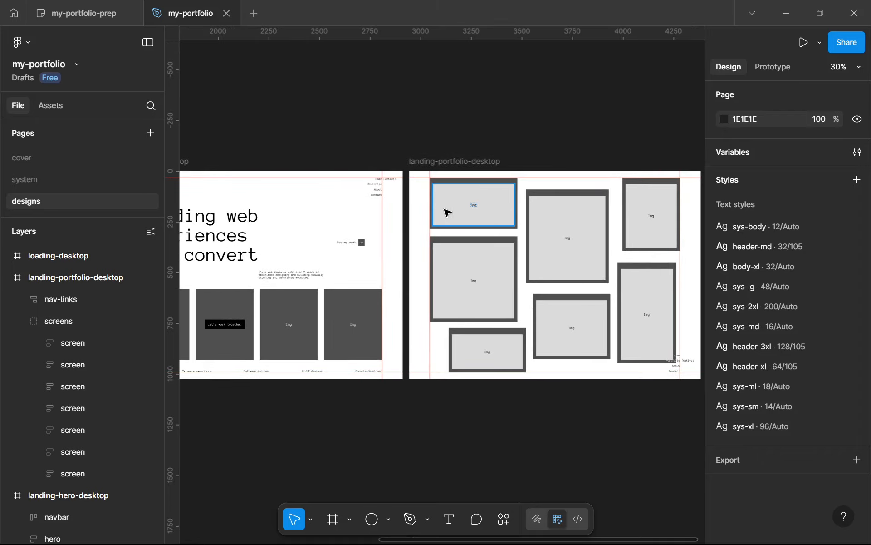
left_click_drag(474, 272, 319, 271)
scroll(400, 250, "up", 3)
left_click_drag(401, 253, 417, 263)
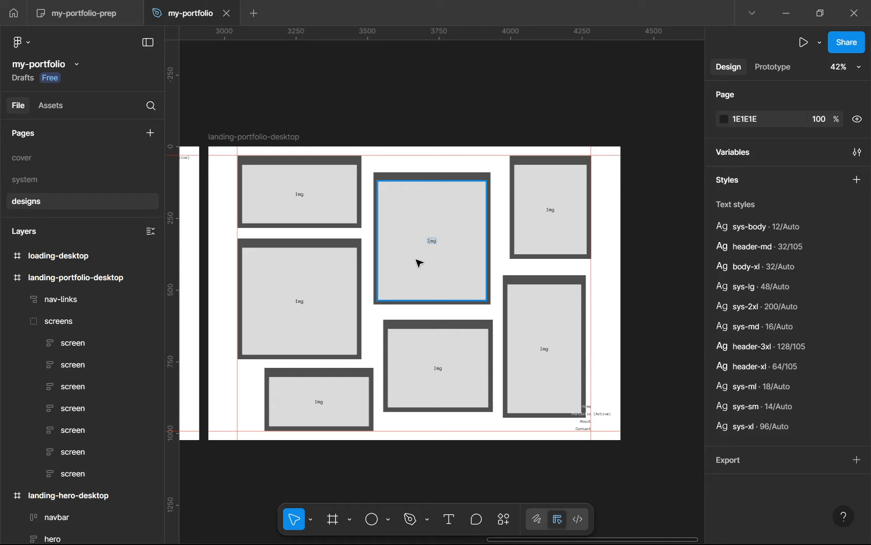
scroll(419, 219, "up", 5)
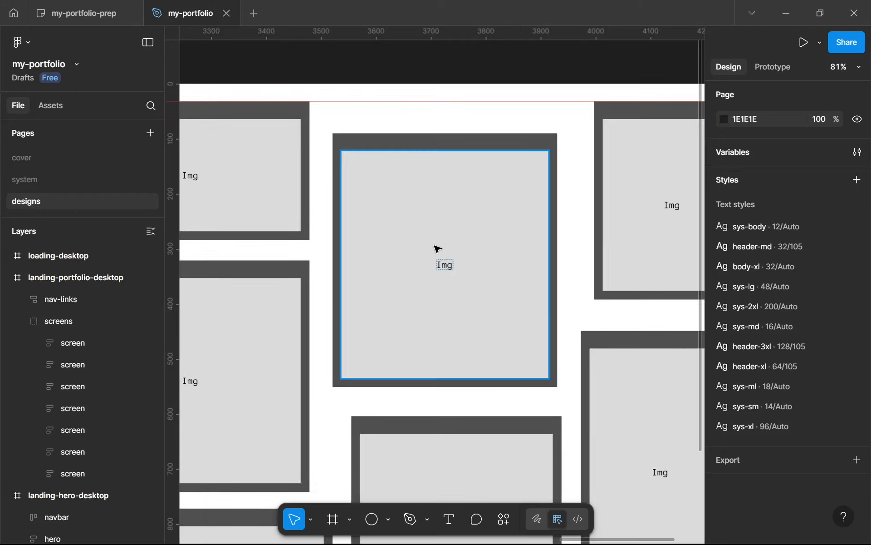
Switch to Chrome to view the TWICE case study page, go back to that site's home page, and return to Figma
mouse_move(475, 543)
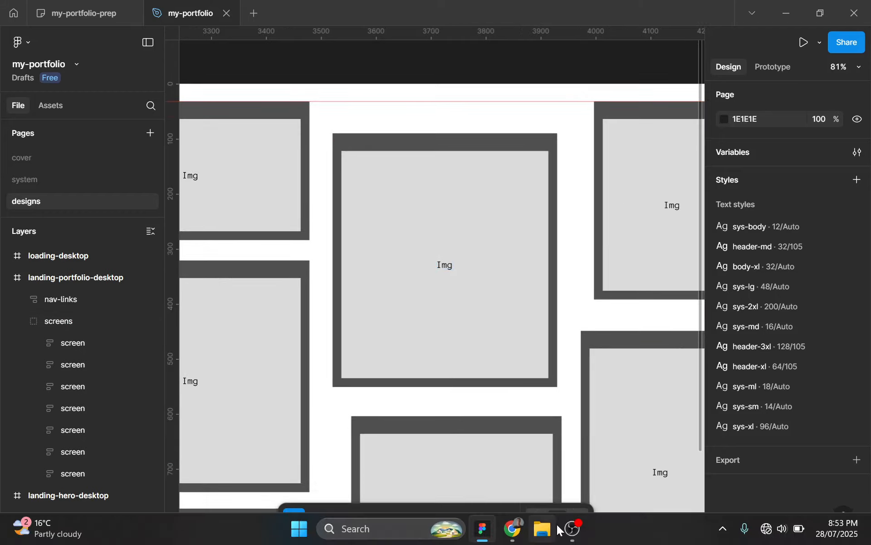
left_click(512, 529)
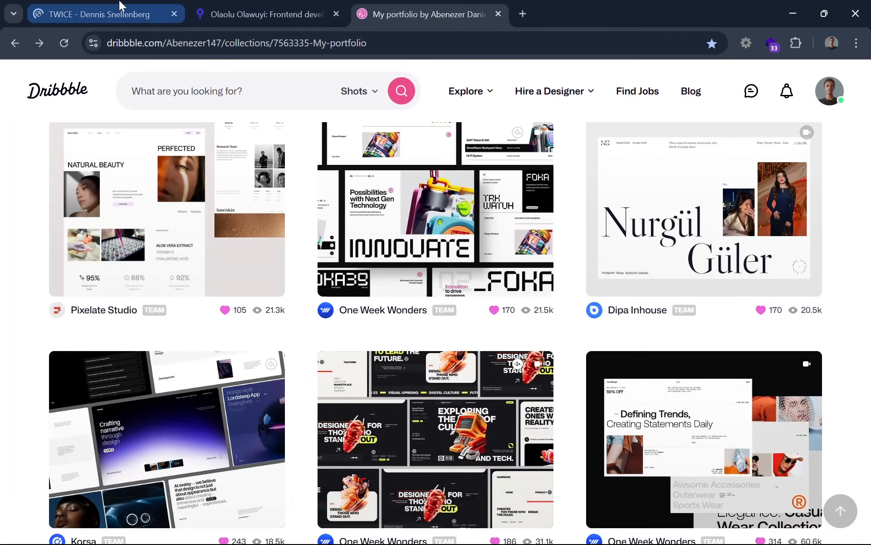
left_click(162, 12)
scroll(603, 340, "down", 5)
scroll(140, 167, "up", 4)
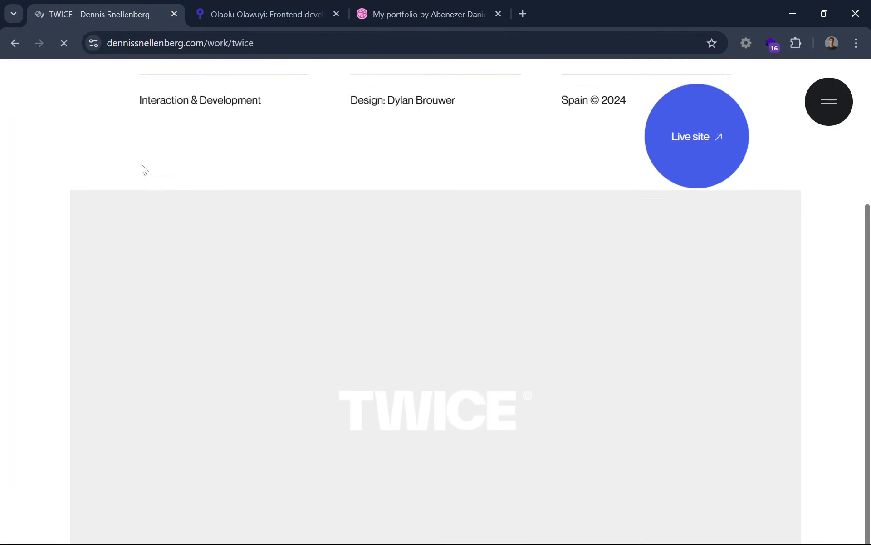
left_click(15, 44)
left_click(792, 18)
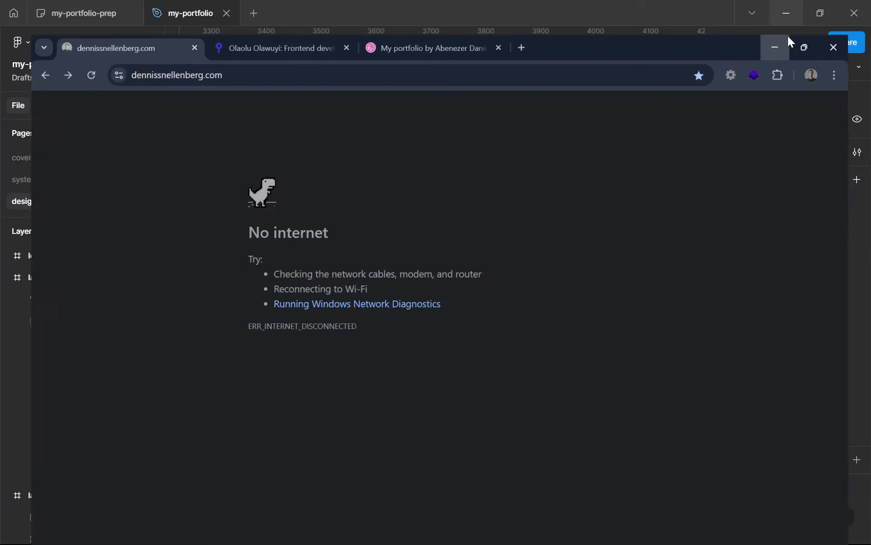
scroll(512, 216, "up", 1)
scroll(508, 227, "up", 3)
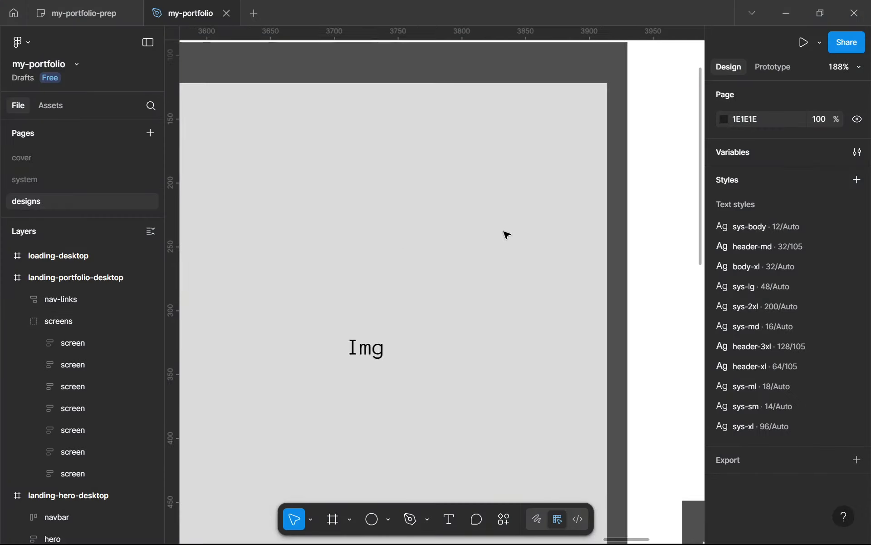
Inspect the upper-middle screen placeholder and its Img label up close and among the neighbouring screens
scroll(508, 227, "down", 3)
scroll(539, 223, "up", 1)
scroll(538, 223, "up", 3)
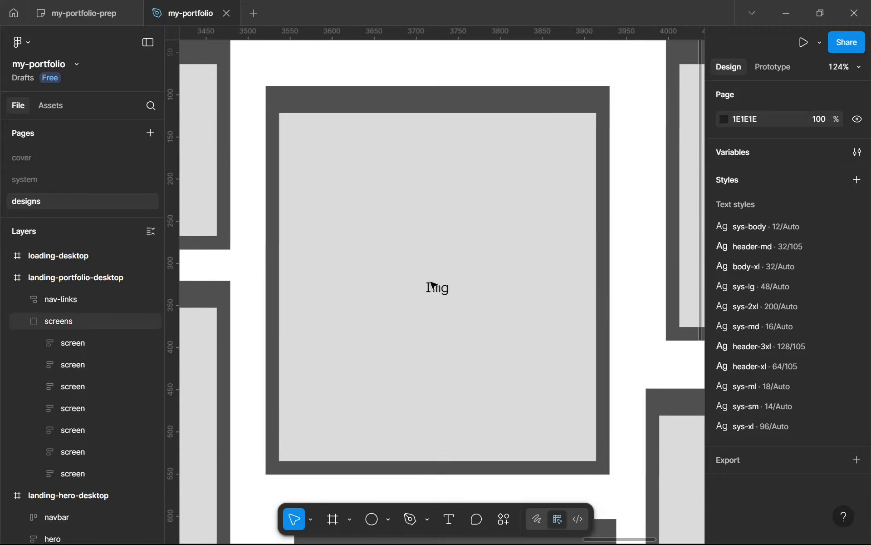
scroll(432, 285, "up", 4)
scroll(434, 291, "down", 6)
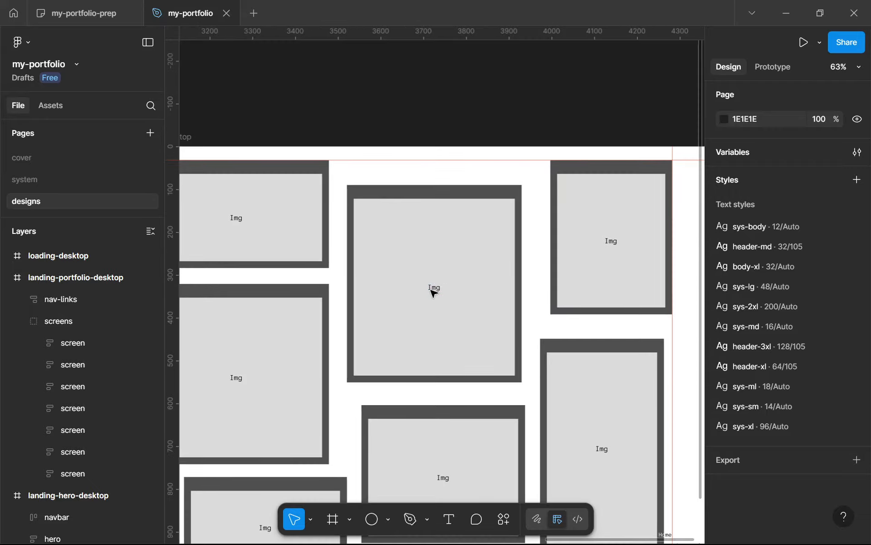
scroll(431, 289, "up", 4)
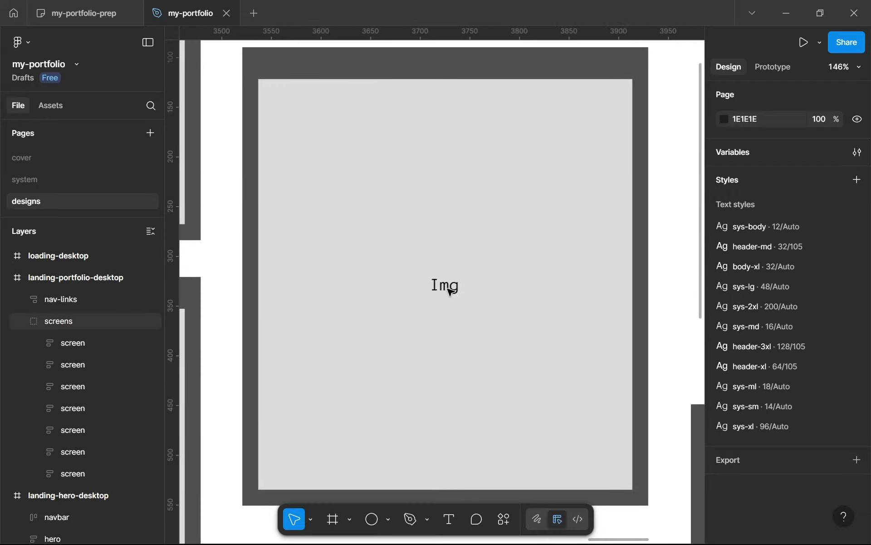
Replace the Img label in the upper-middle portfolio screen with a copy of the hero frame's "Let's work together" button
scroll(447, 291, "down", 8)
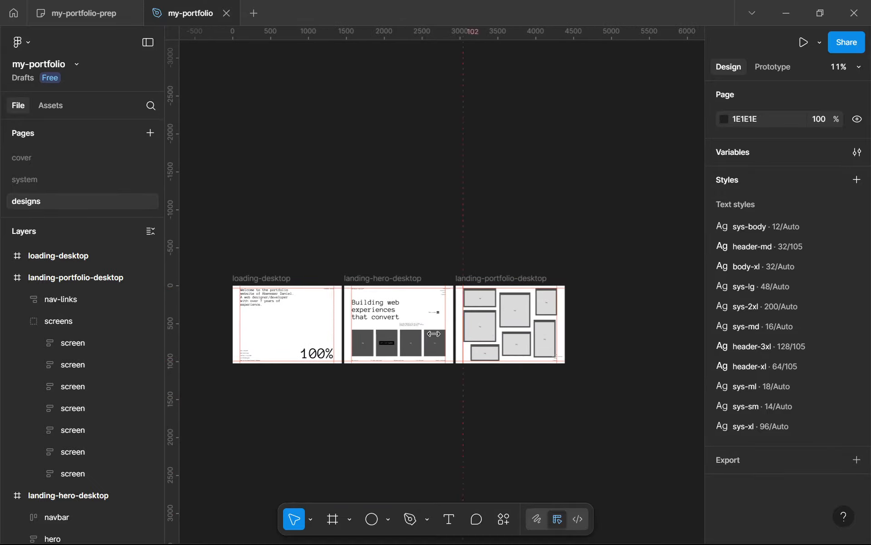
scroll(329, 360, "up", 4)
scroll(328, 357, "up", 8)
left_click(328, 357)
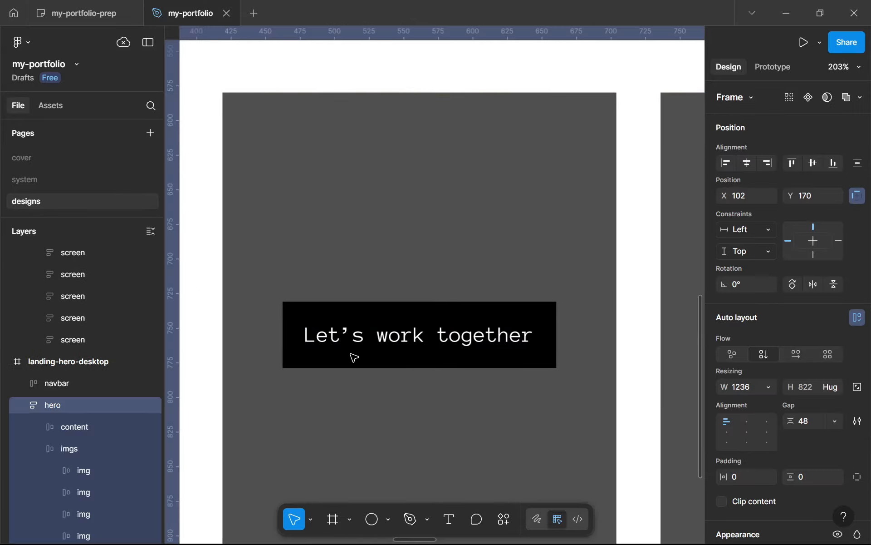
scroll(354, 357, "down", 10)
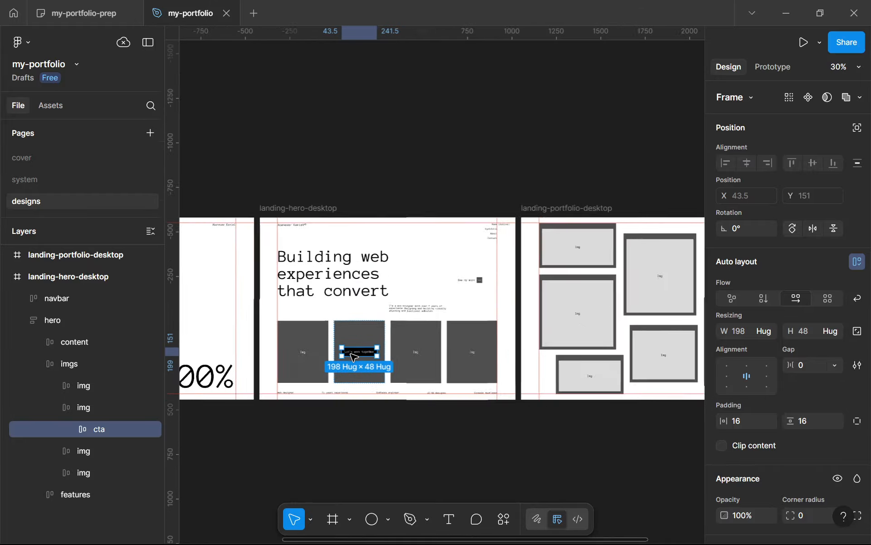
scroll(583, 305, "up", 5)
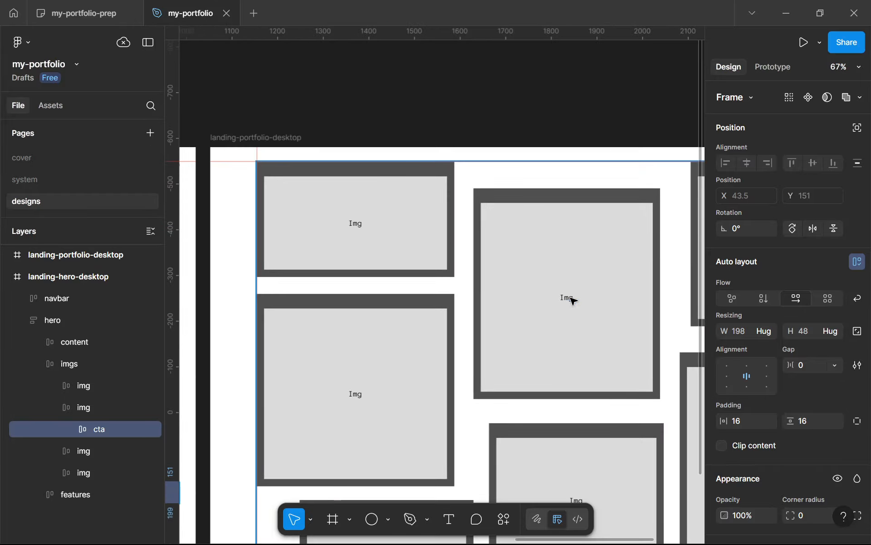
left_click(573, 300)
double_click(574, 301)
double_click(573, 300)
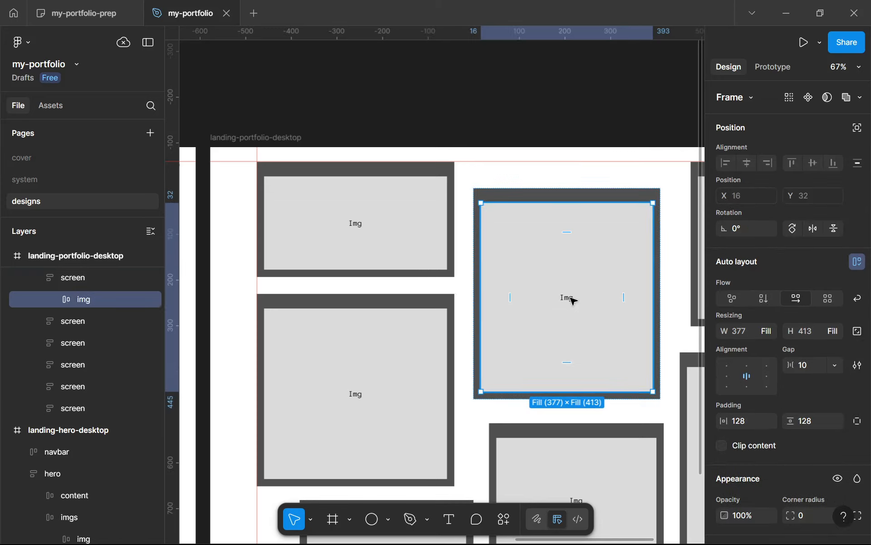
double_click(573, 301)
key("ctrl+shift+r")
Change the copied button's text to "See work"
scroll(573, 300, "up", 7)
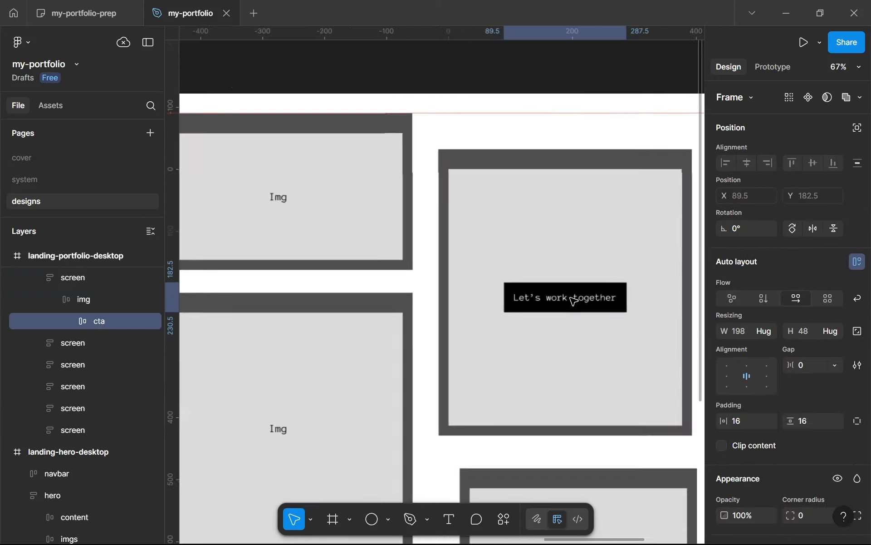
double_click(436, 345)
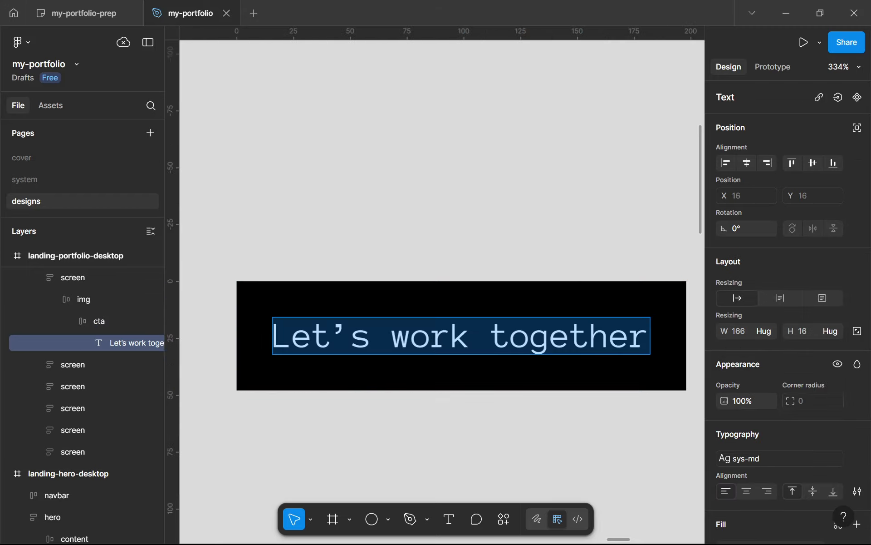
type("See work")
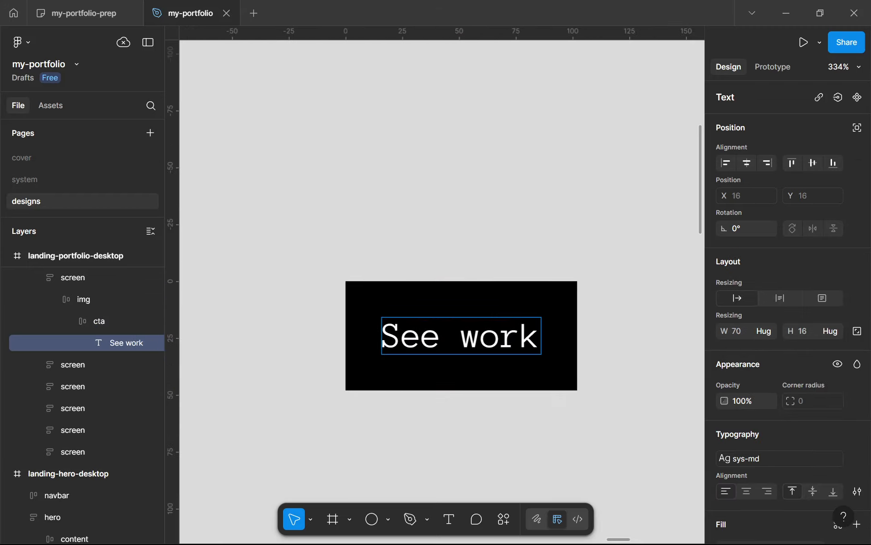
key("Escape")
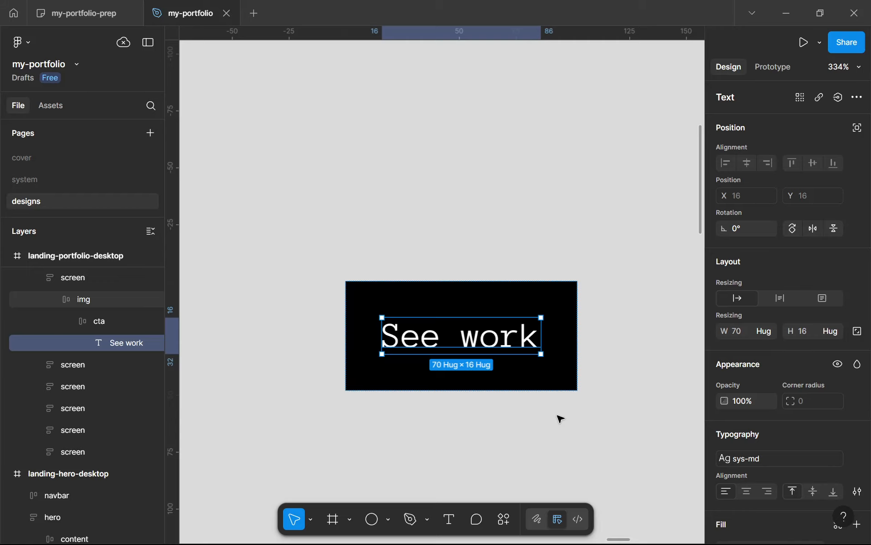
left_click(561, 418)
scroll(561, 419, "down", 5)
Set the text of the button in the upper-middle screen to "View work"
double_click(528, 371)
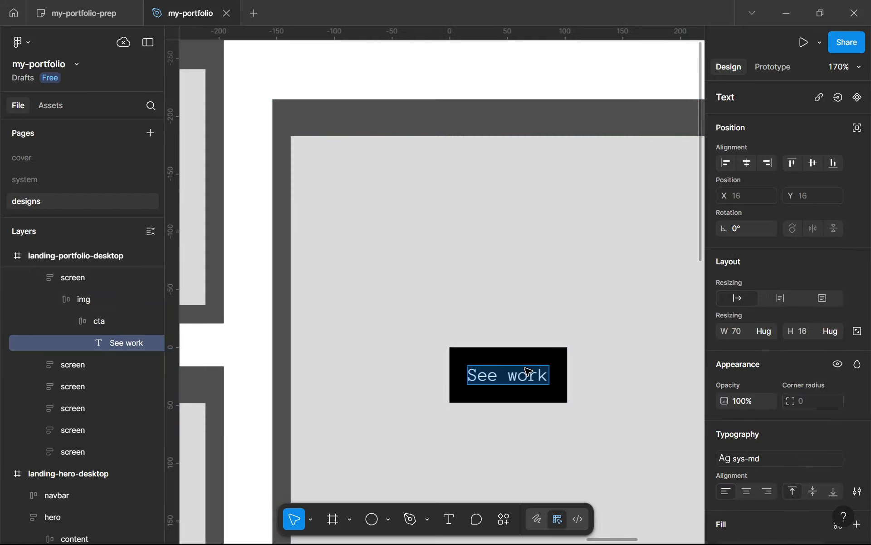
type("View work")
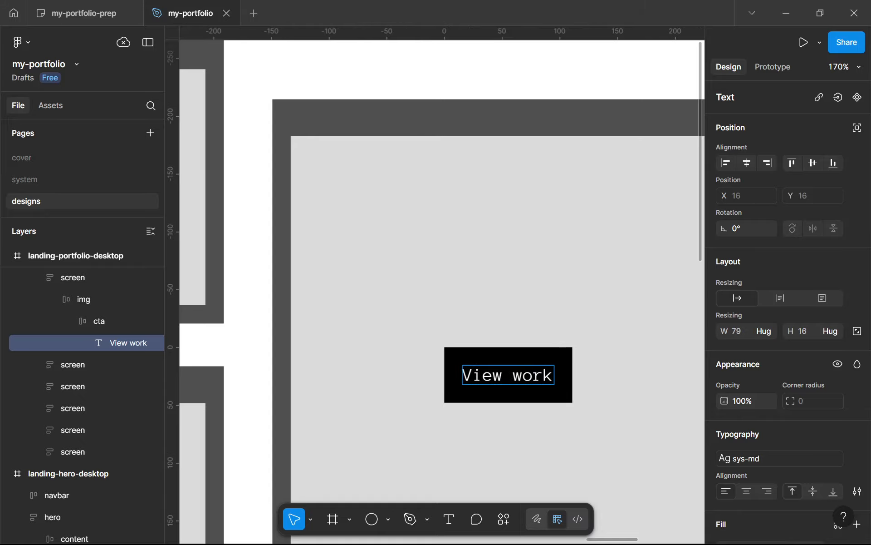
key("Escape")
scroll(538, 439, "down", 8)
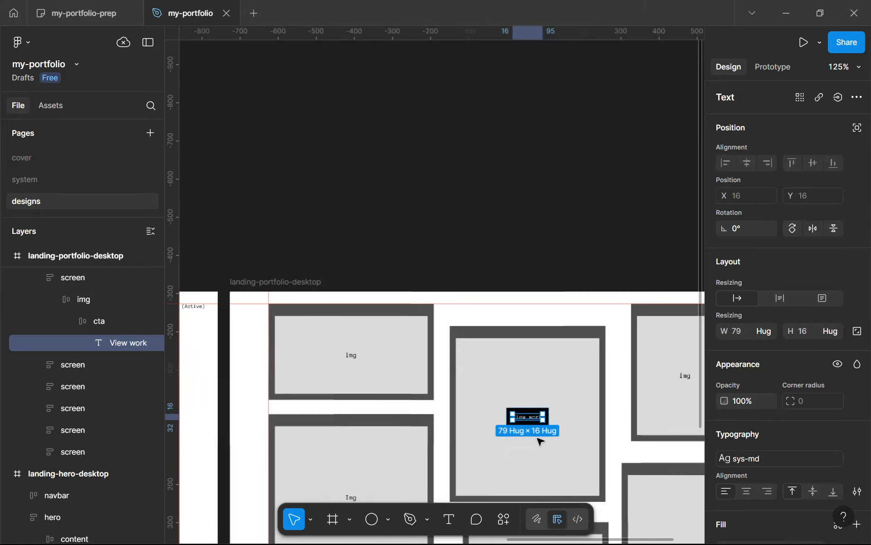
left_click(473, 111)
Examine the portfolio screens around the View work button, selecting individual placeholders to compare their images and labels
scroll(589, 291, "down", 5)
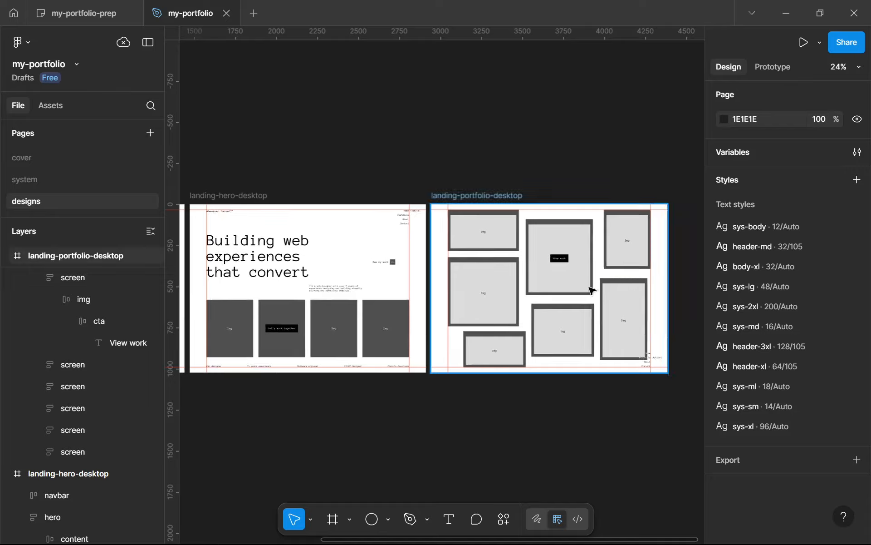
scroll(508, 231, "up", 5)
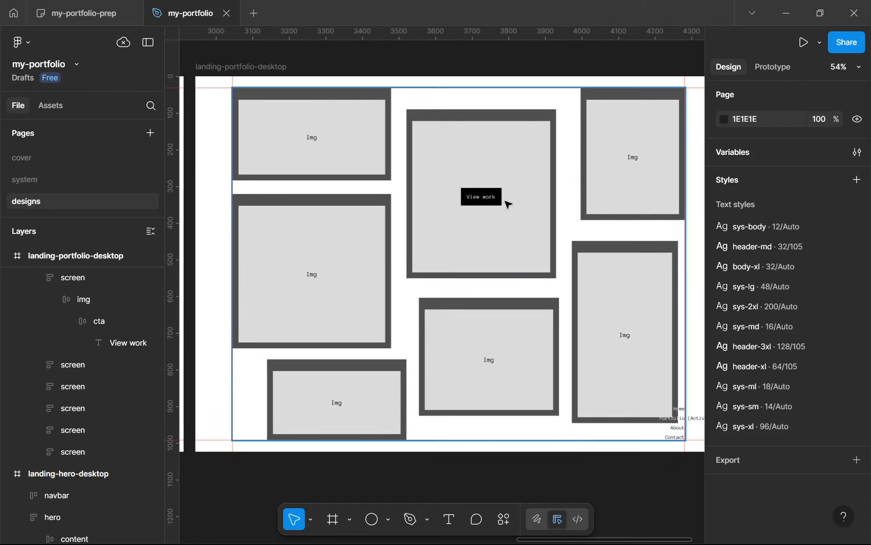
scroll(522, 188, "up", 4)
scroll(566, 245, "down", 5)
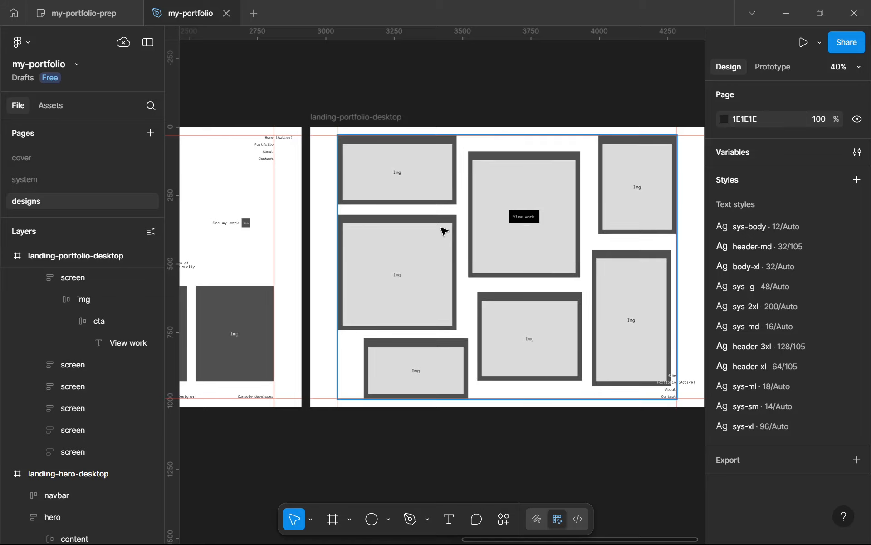
scroll(506, 131, "up", 3)
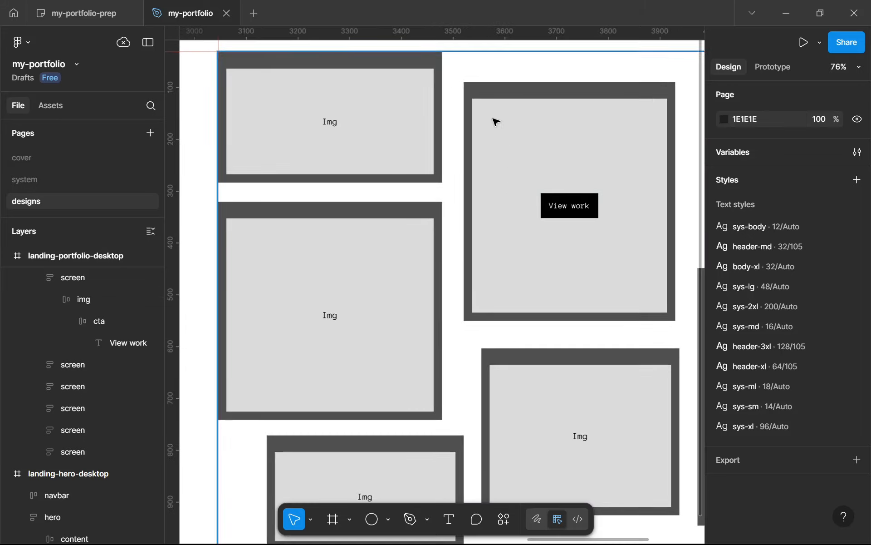
left_click(580, 224)
left_click(581, 223)
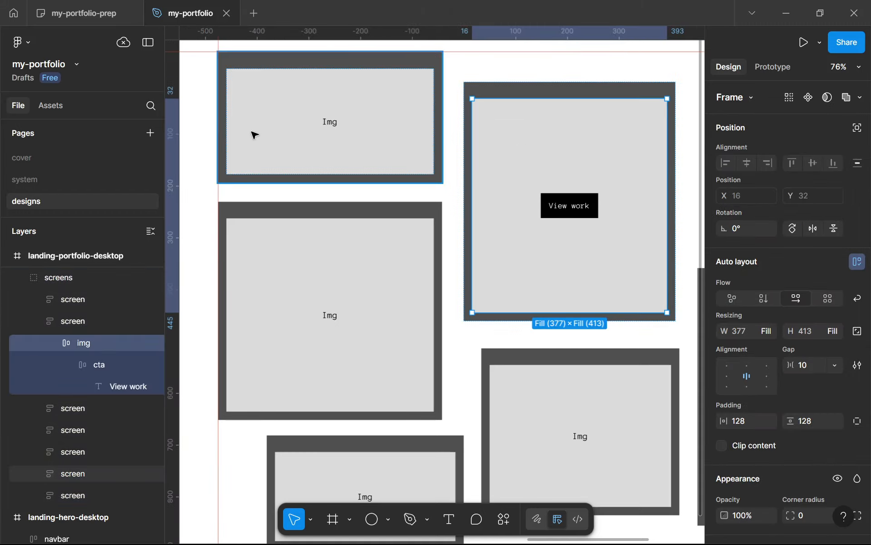
left_click(277, 238)
scroll(311, 317, "down", 5)
left_click(410, 276)
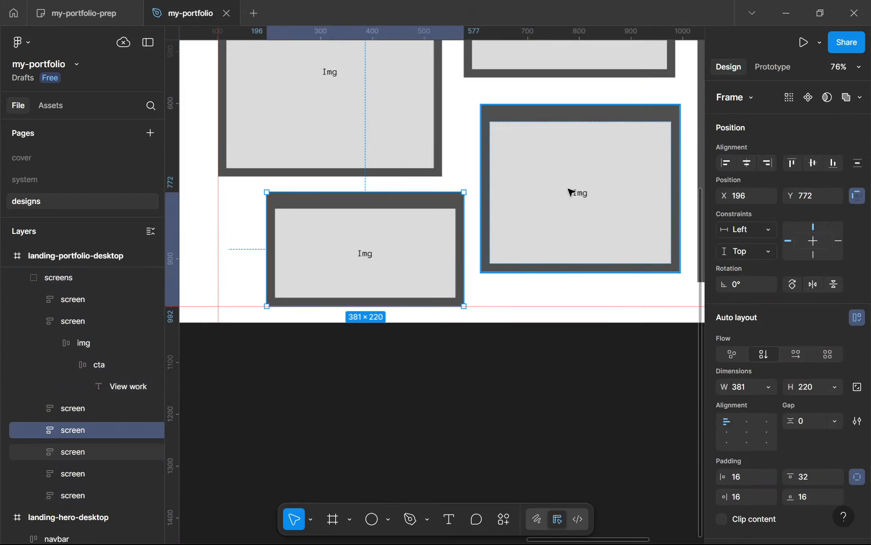
left_click_drag(572, 190, 373, 241)
left_click(385, 241)
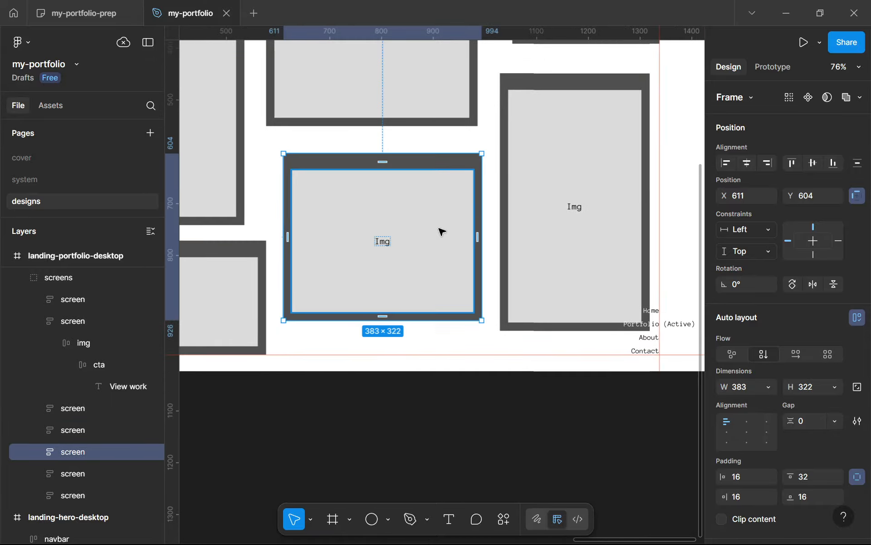
Draw a rectangle about 612 × 374 over the lower-middle screen and fill it with FFFFFF at 1% opacity
scroll(439, 230, "down", 4)
key("r")
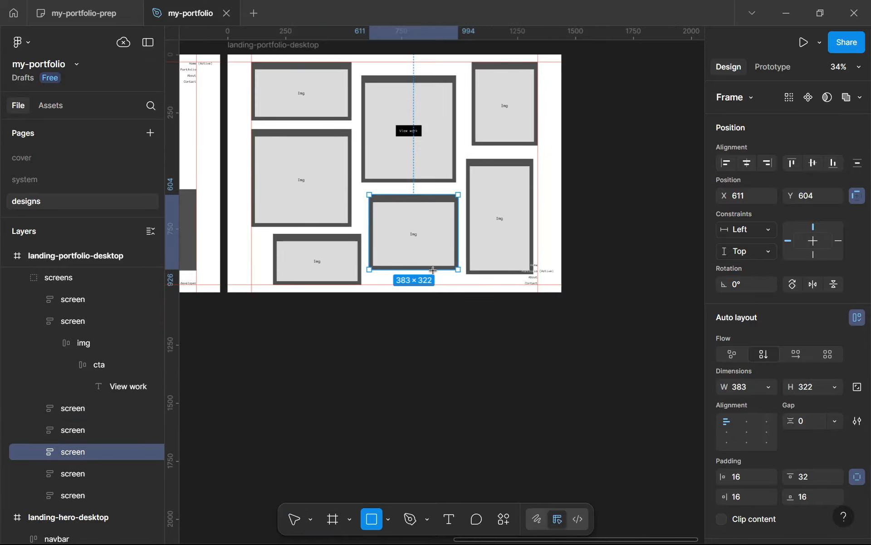
mouse_move(366, 187)
left_mouse_down()
mouse_move(437, 272)
mouse_move(509, 274)
left_mouse_up()
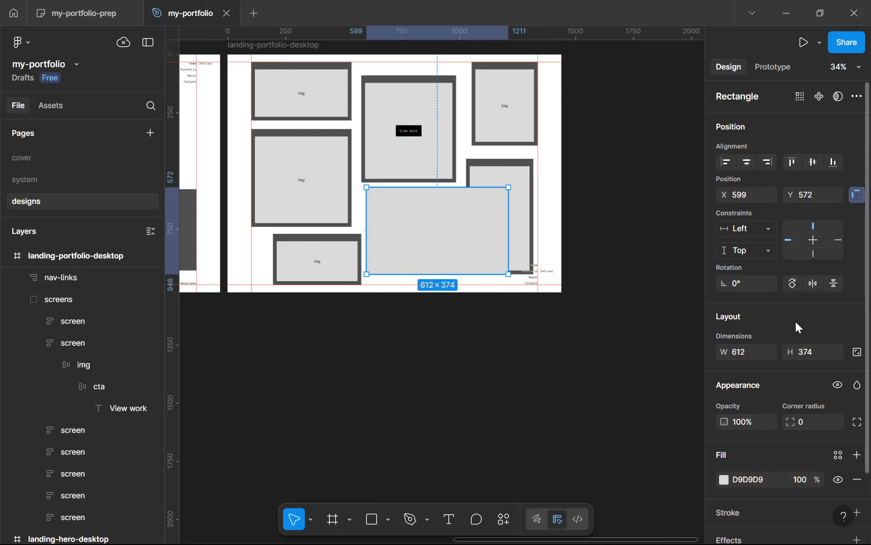
scroll(766, 413, "down", 2)
left_click(761, 410)
type("fff")
left_click(810, 404)
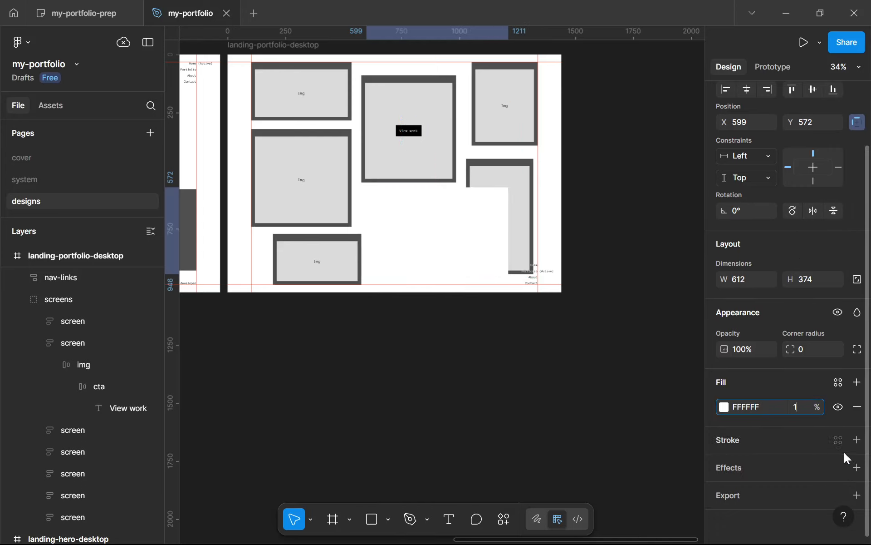
Add a uniform background blur of about 33.2 to the rectangle
left_click(857, 468)
left_click(599, 393)
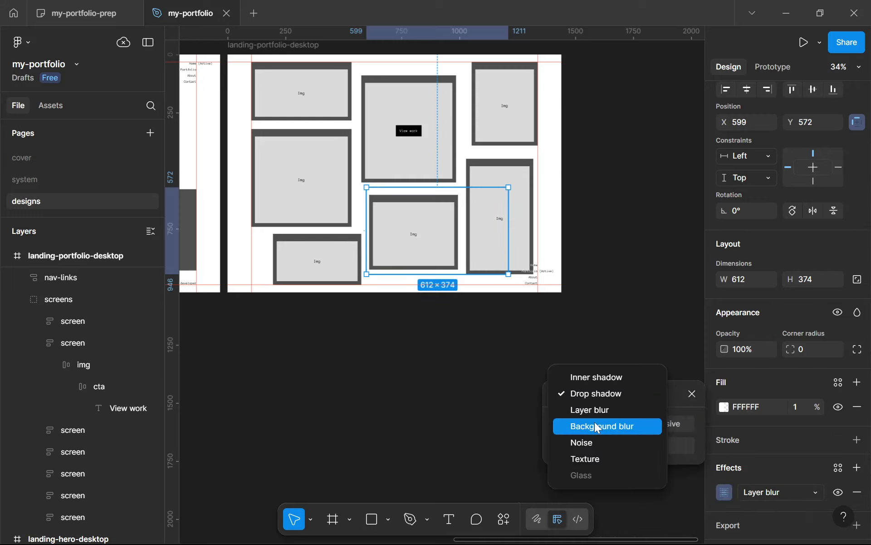
left_click(598, 428)
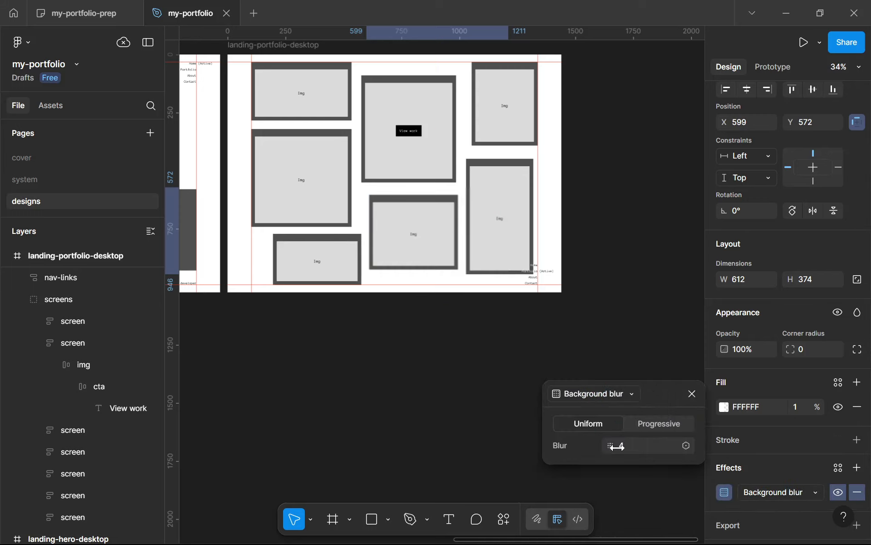
left_click_drag(617, 447, 73, 451)
left_click_drag(144, 447, 154, 448)
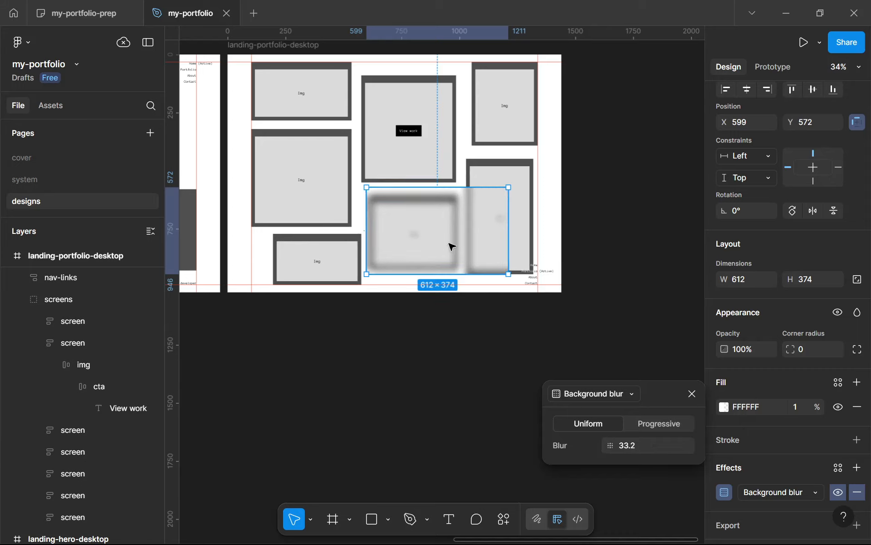
Widen the blurred rectangle leftward to about 1015 and make its background blur progressive from 0 to 33.2
scroll(358, 234, "up", 5)
left_click_drag(329, 233, 195, 233)
scroll(321, 230, "down", 5)
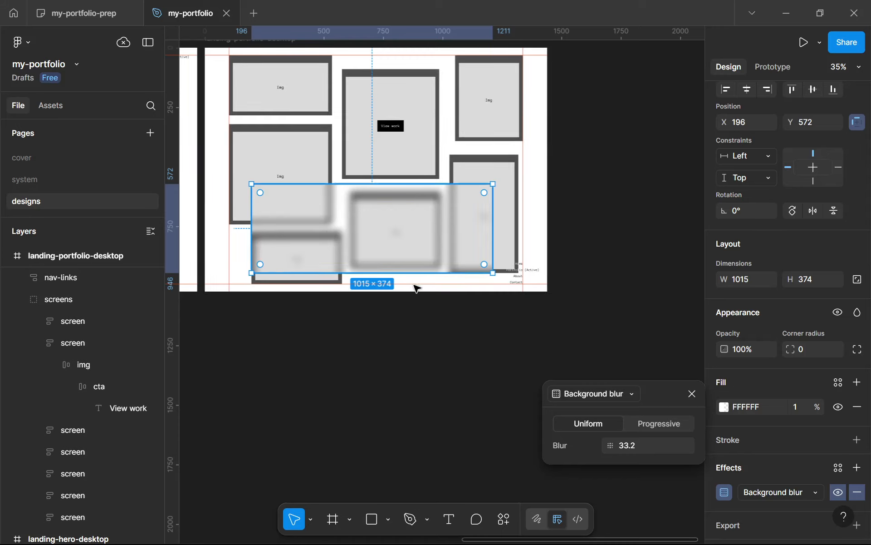
left_click(635, 423)
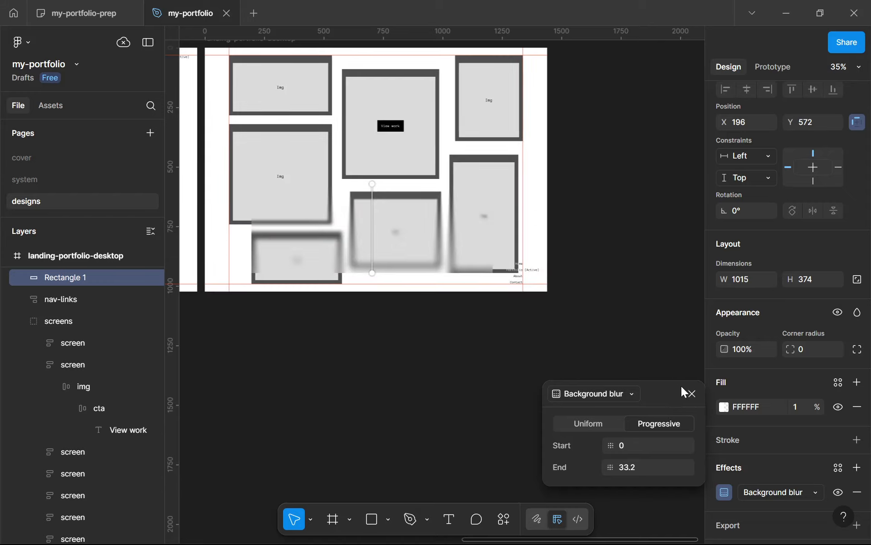
left_click(692, 394)
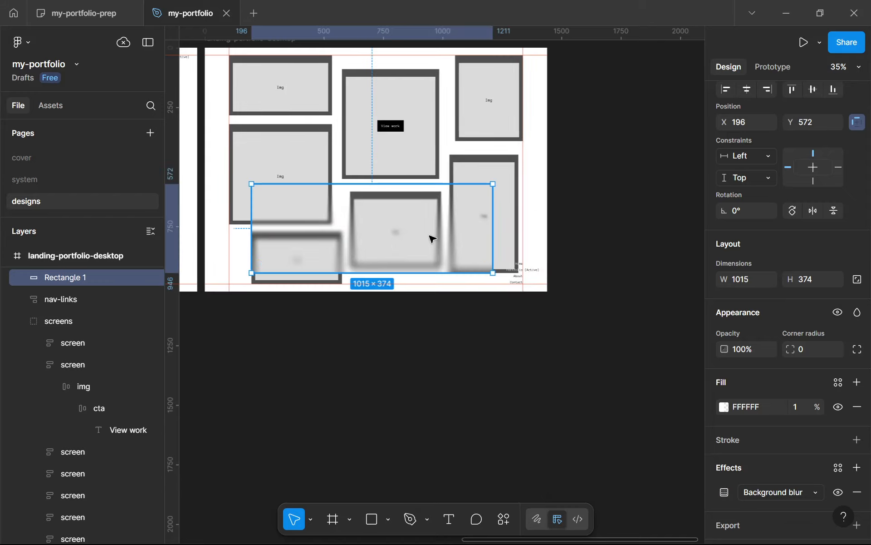
Delete the blurred rectangle from the portfolio frame
left_click_drag(430, 237, 440, 246)
key("Delete")
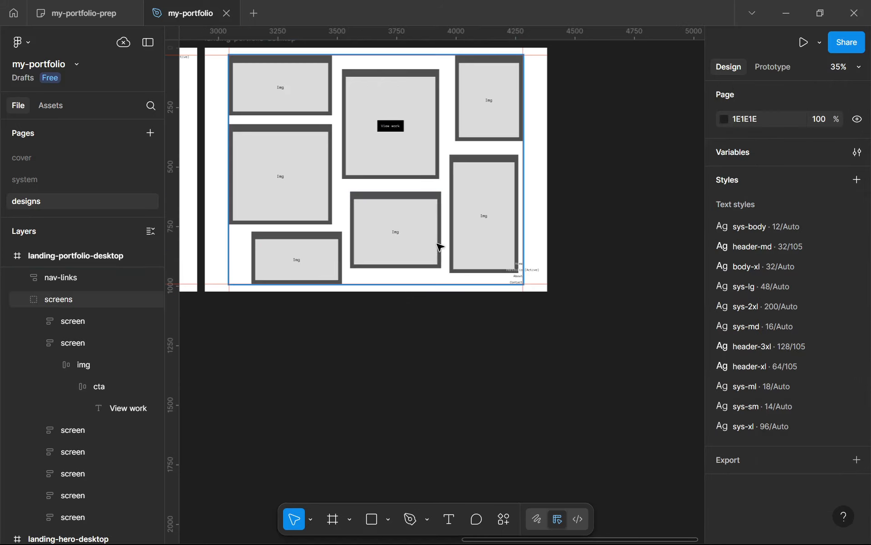
Review the whole portfolio frame and the View work button on its upper-middle screen
scroll(439, 246, "down", 3)
scroll(439, 246, "up", 2)
left_click_drag(439, 247, 411, 246)
scroll(411, 247, "up", 1)
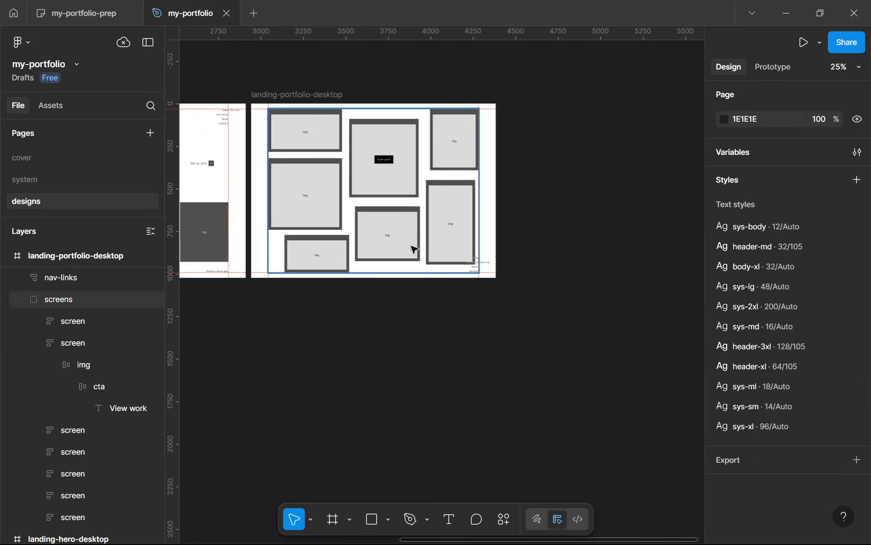
left_click(389, 167)
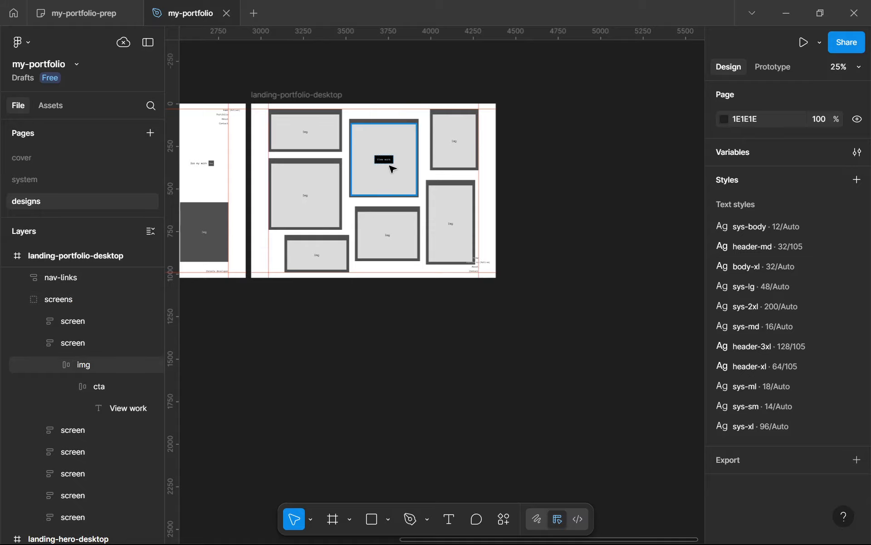
scroll(356, 171, "up", 3)
scroll(310, 133, "up", 5)
scroll(309, 133, "down", 5)
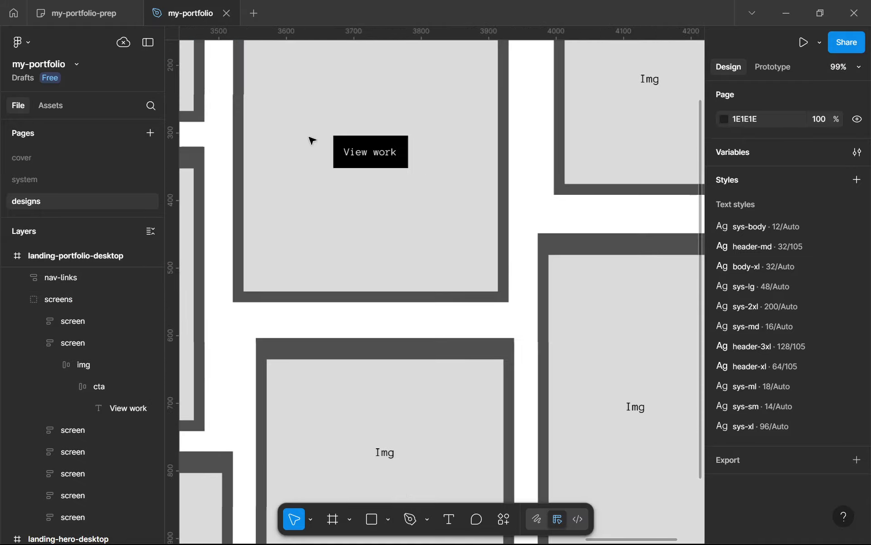
Dismiss the unsaved-changes notice and compare the landing-hero-desktop and landing-portfolio-desktop frames, including the overlapping nav links
left_click_drag(315, 176, 318, 184)
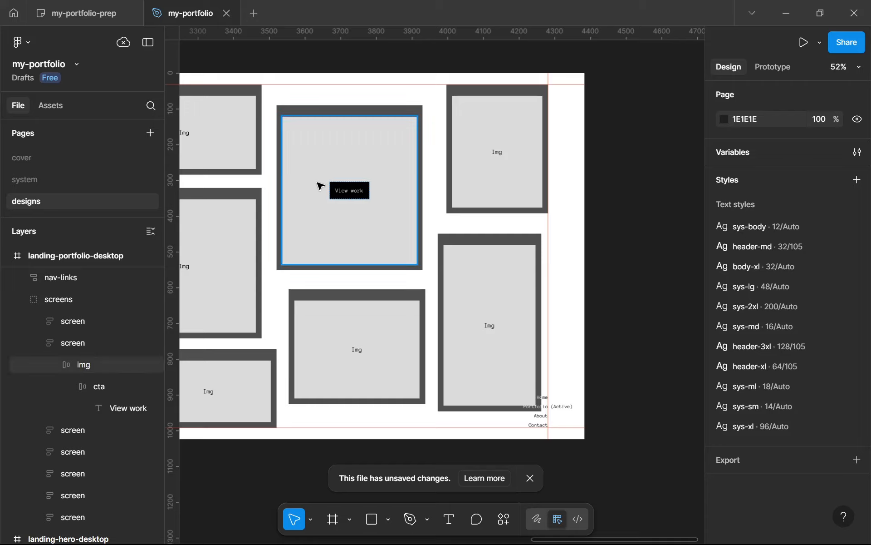
scroll(320, 186, "down", 2)
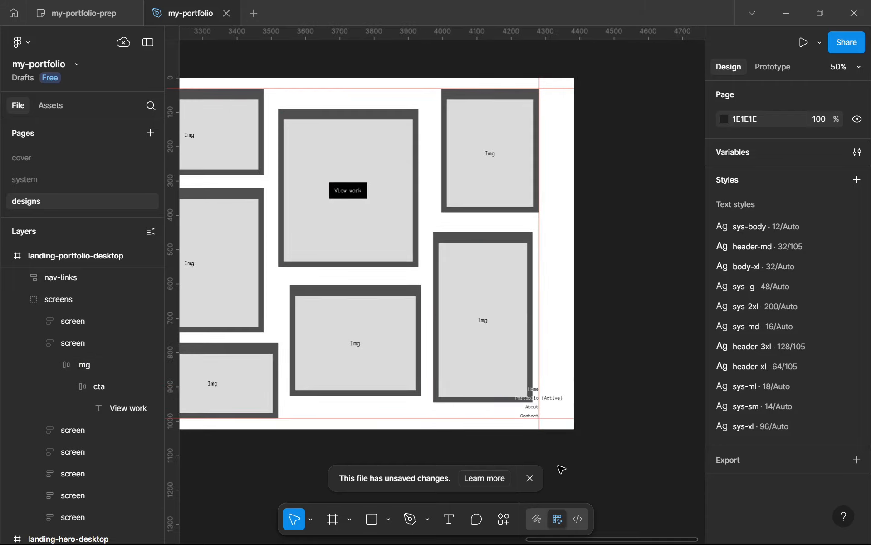
left_click(529, 478)
left_click_drag(507, 439, 527, 450)
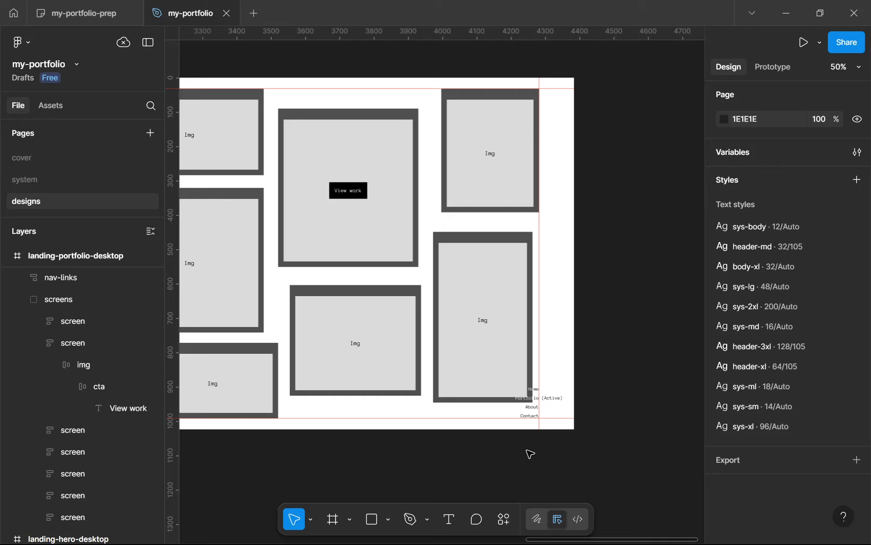
scroll(530, 453, "down", 3)
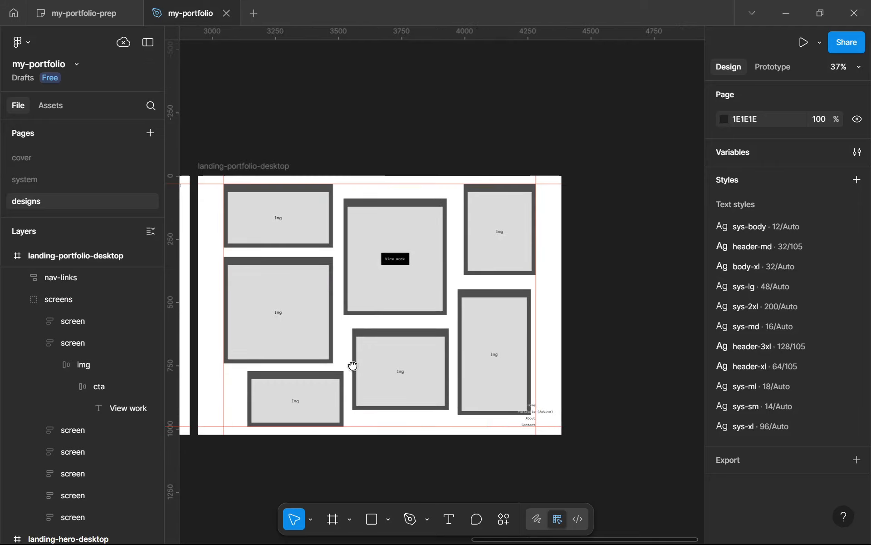
scroll(363, 365, "left", 3)
scroll(381, 363, "down", 5)
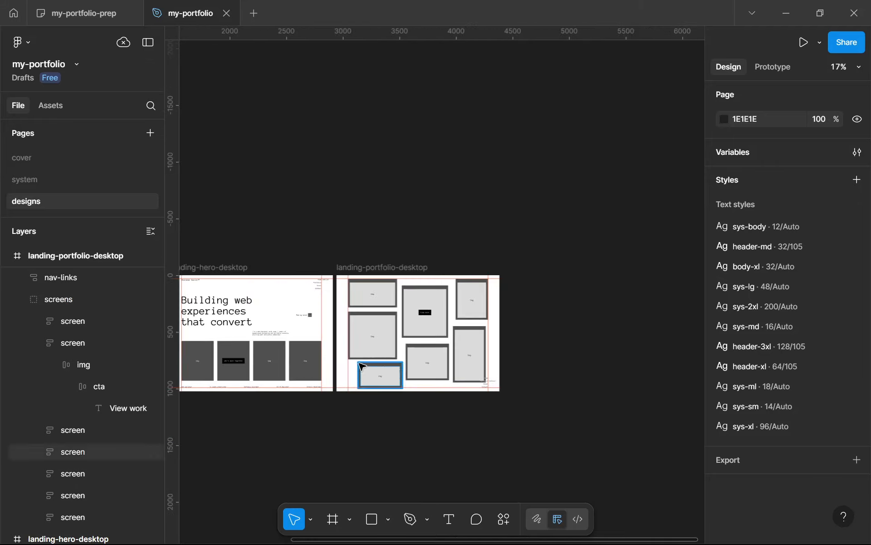
scroll(327, 297, "left", 3)
scroll(288, 299, "up", 5)
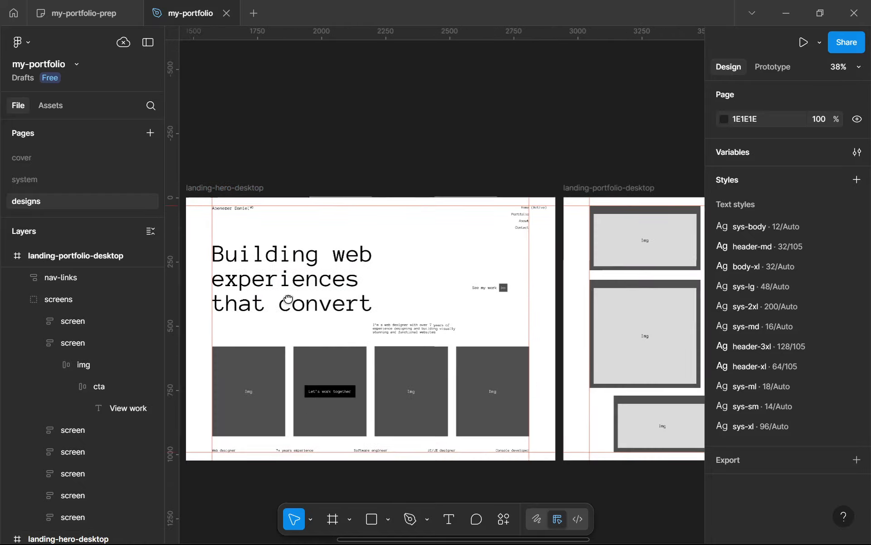
scroll(289, 299, "down", 5)
scroll(499, 283, "up", 10)
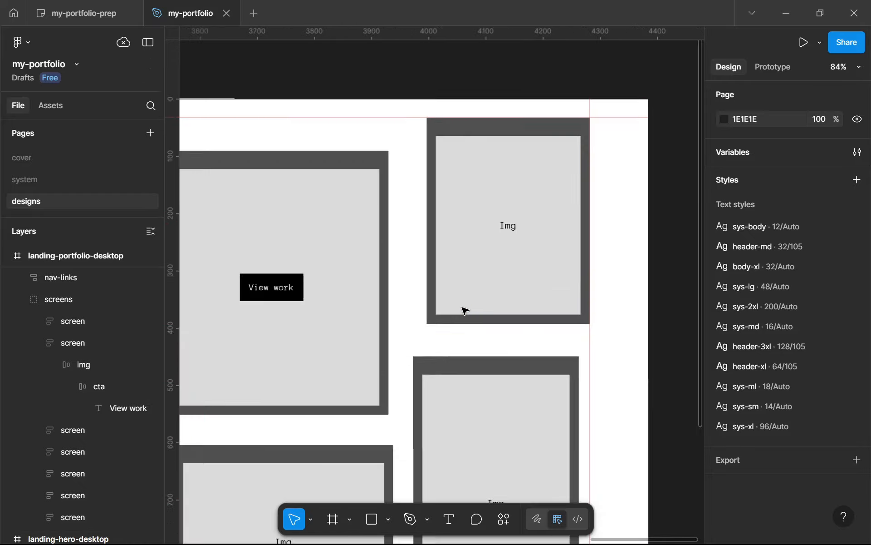
scroll(465, 311, "down", 4)
scroll(572, 235, "right", 3)
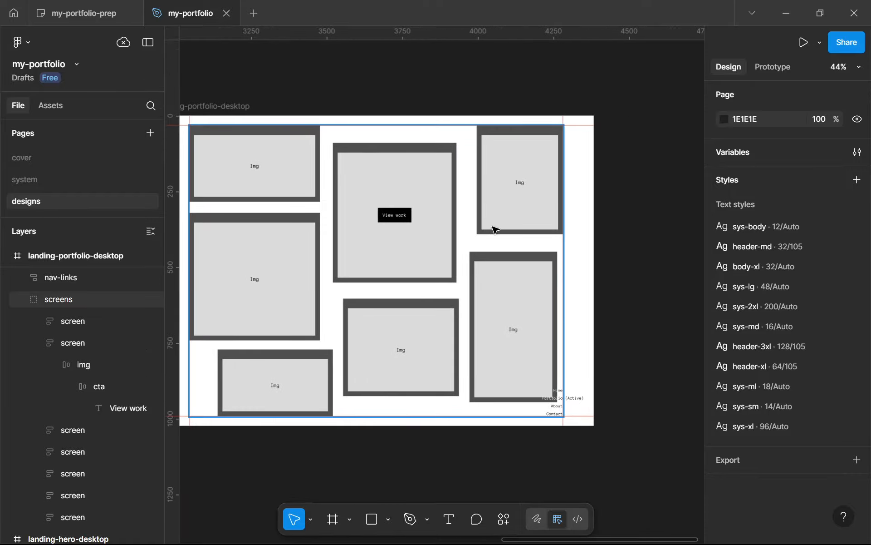
scroll(547, 383, "up", 5)
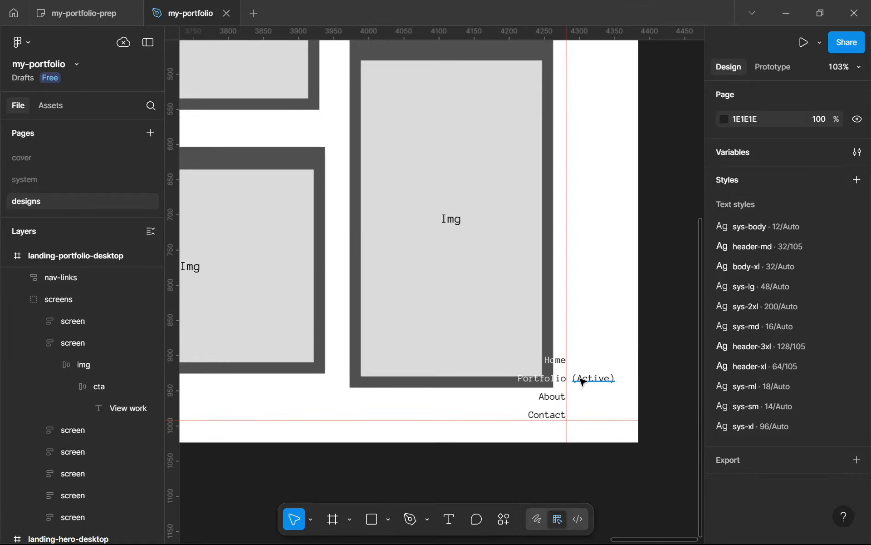
scroll(444, 352, "down", 5)
Switch to the my-portfolio-prep board and examine the Landing page section list beside its circle
left_click(94, 13)
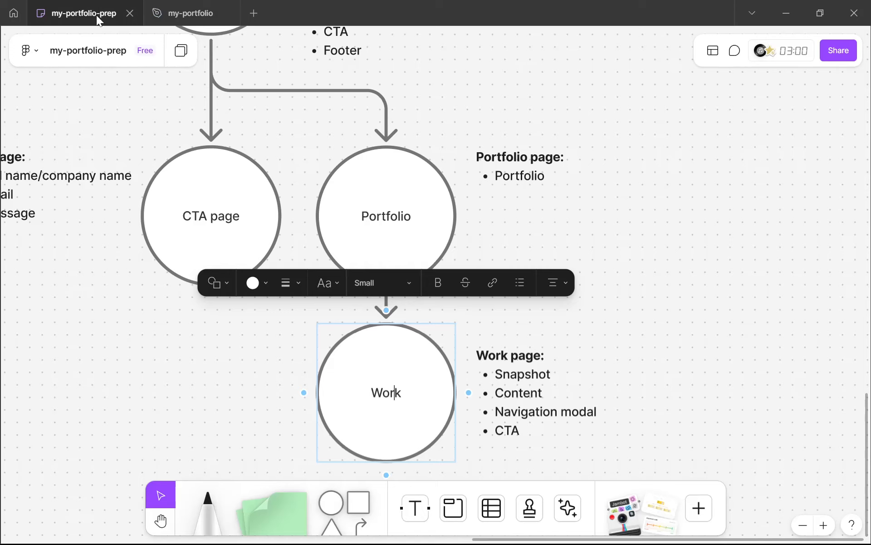
left_click(607, 343)
scroll(422, 165, "up", 3)
left_click_drag(422, 165, 416, 280)
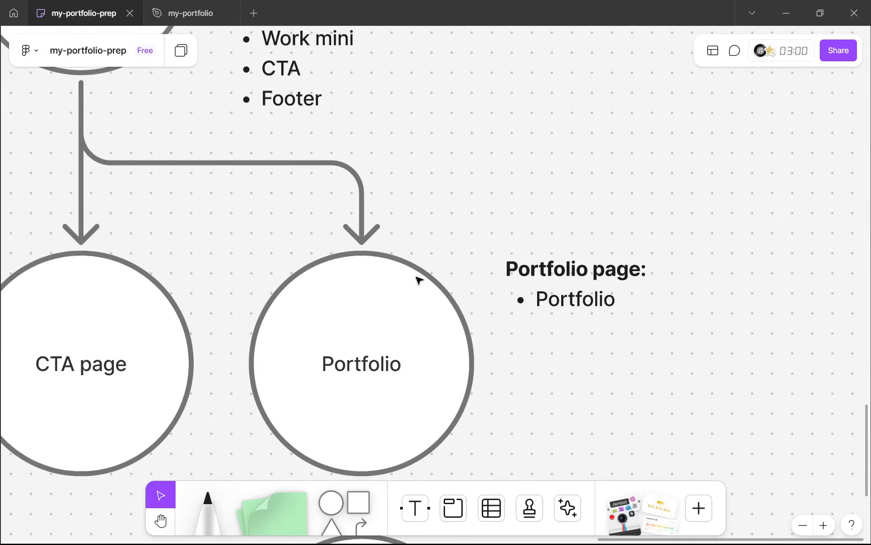
scroll(416, 279, "down", 5)
scroll(354, 120, "up", 6)
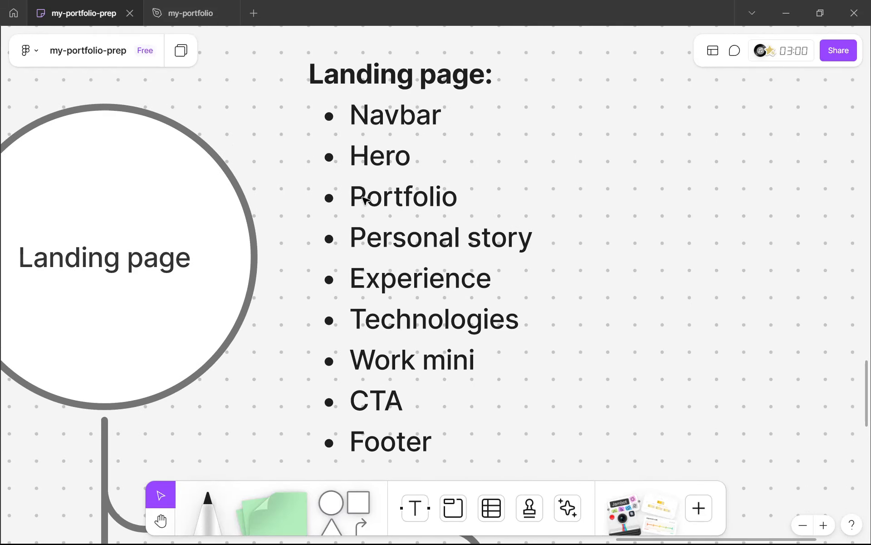
triple_click(383, 233)
key("Escape")
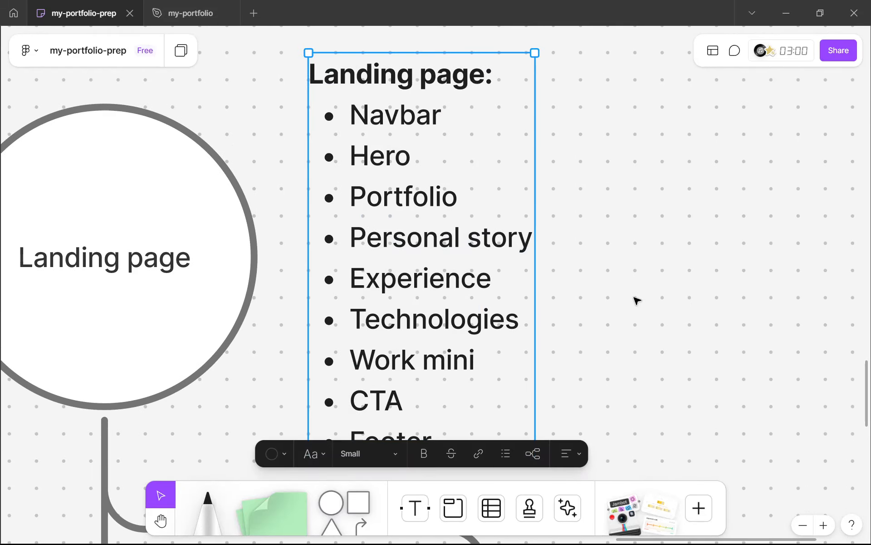
Go through the remaining landing page sections from Experience to Footer and check the connected pages of the sitemap
scroll(556, 283, "down", 5)
double_click(518, 281)
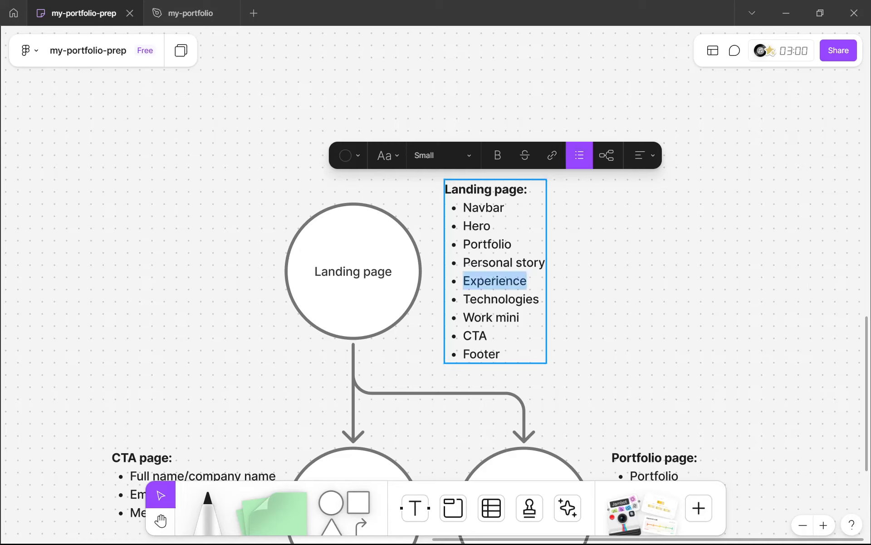
double_click(525, 299)
triple_click(506, 317)
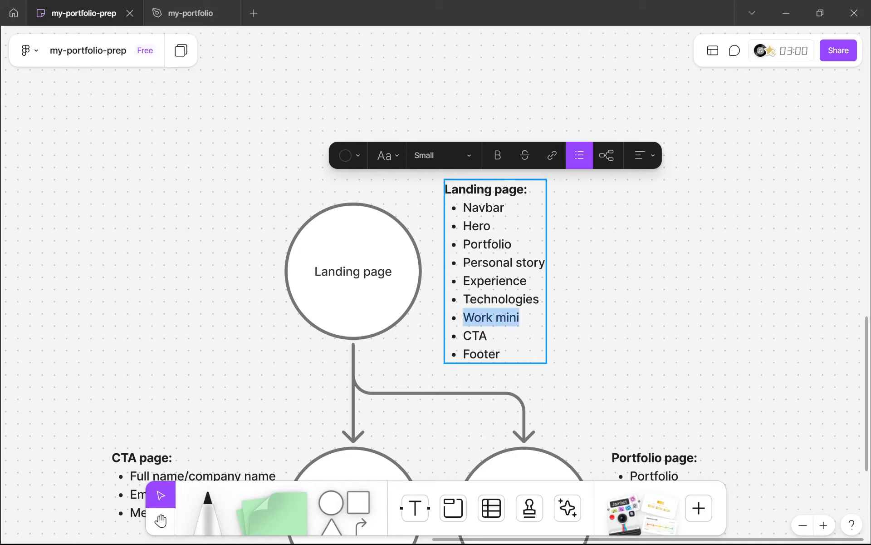
left_click(506, 317)
mouse_move(488, 336)
left_mouse_down()
mouse_move(463, 336)
mouse_move(479, 336)
left_mouse_up()
left_click(462, 335)
triple_click(477, 317)
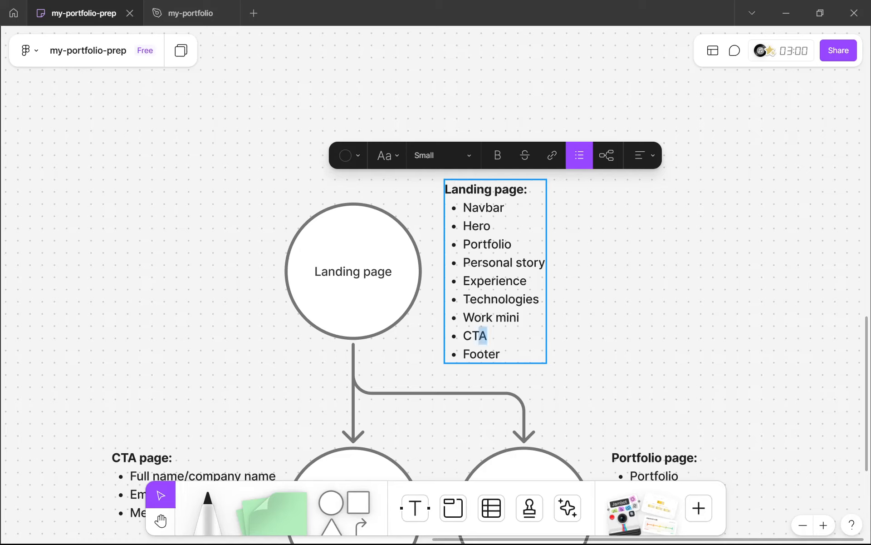
left_click(489, 336)
double_click(488, 336)
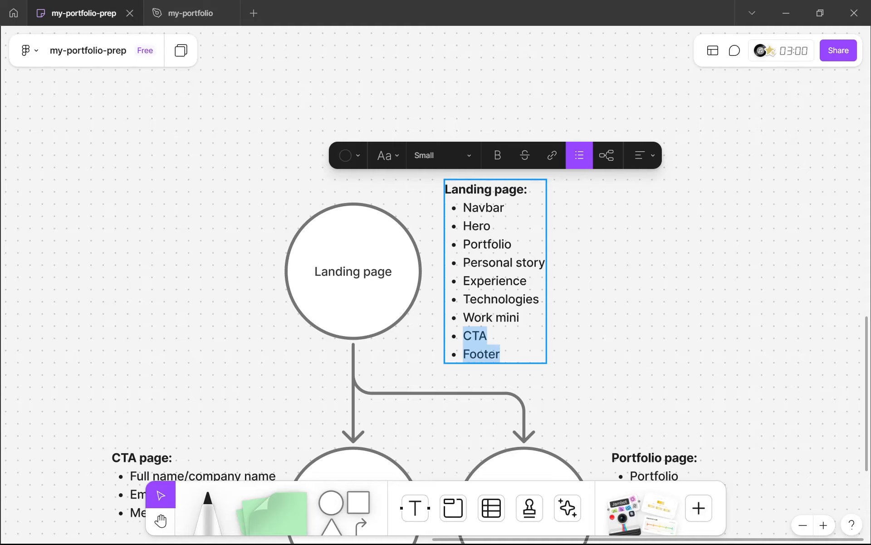
left_click(488, 336)
left_click(515, 357)
scroll(515, 358, "down", 4)
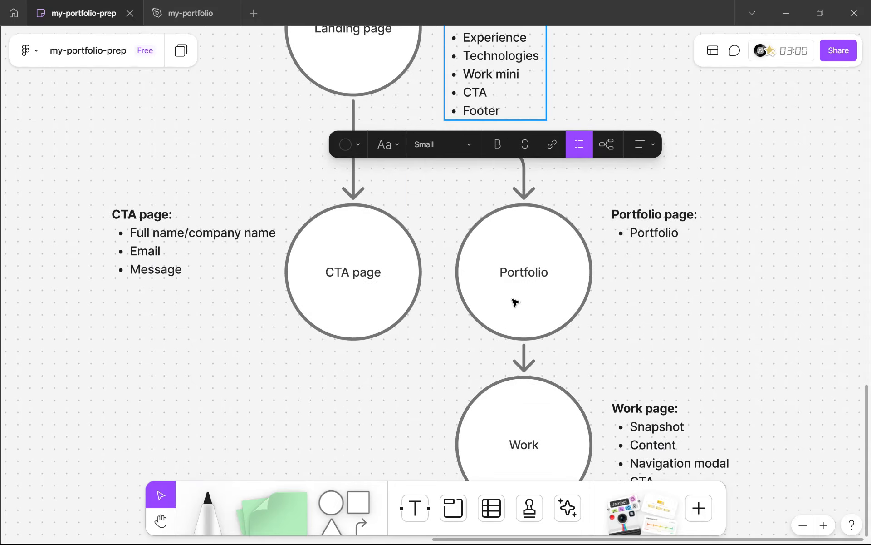
scroll(515, 300, "down", 2)
scroll(511, 297, "up", 2)
scroll(492, 219, "up", 2)
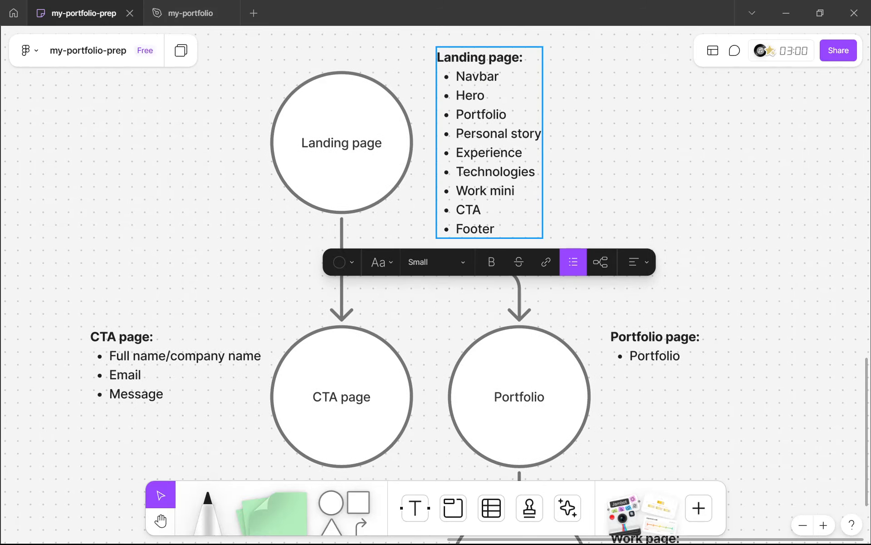
Examine the CTA and Footer entries at the end of the Landing page list up close
scroll(485, 212, "up", 5)
key("shift+Left")
key("shift+Left")
key("shift+Left")
key("shift+Left")
key("shift+Left")
key("shift+Left")
key("shift+Left")
key("shift+Left")
key("shift+Left")
key("shift+Left")
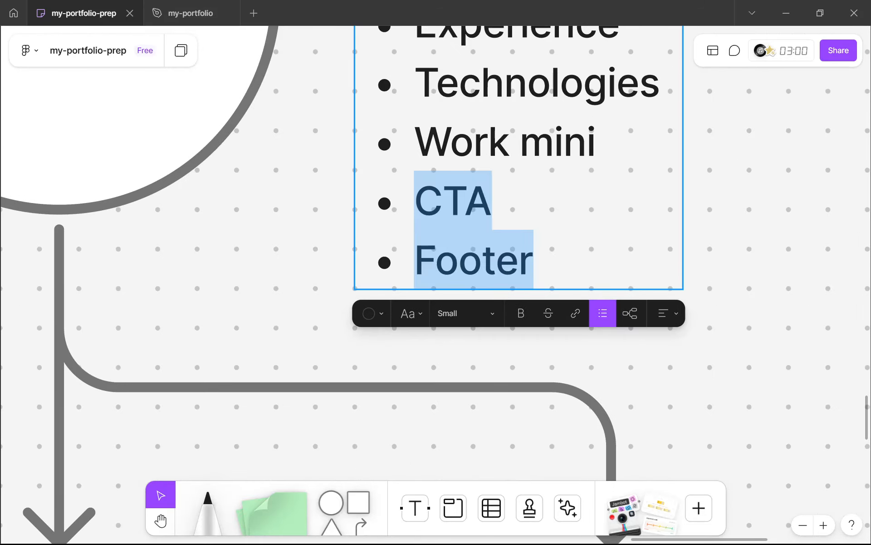
left_click_drag(414, 200, 535, 261)
key("Up")
key("Down")
key("Down")
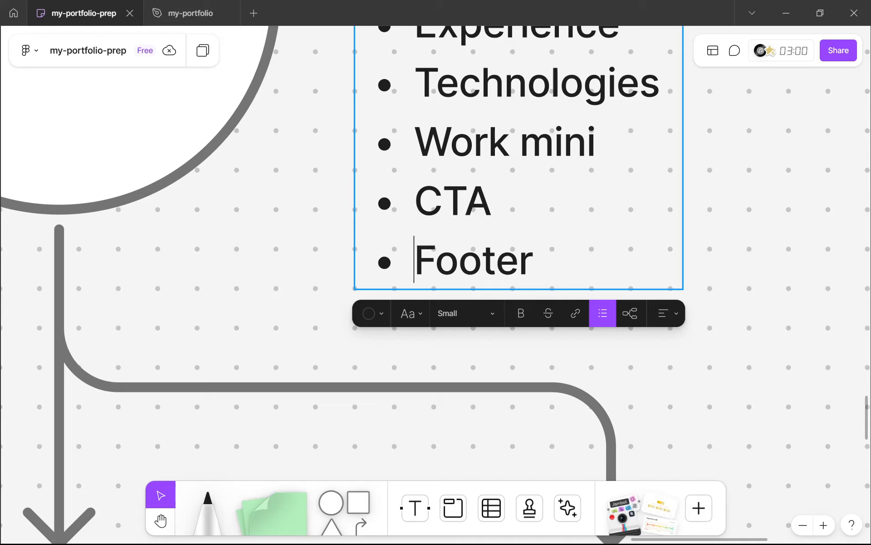
key("Up")
key("Down")
key("Right")
key("Right")
key("Right")
key("Right")
key("Right")
key("shift+Left")
key("shift+Left")
key("shift+Left")
key("shift+Left")
key("shift+Left")
key("shift+Left")
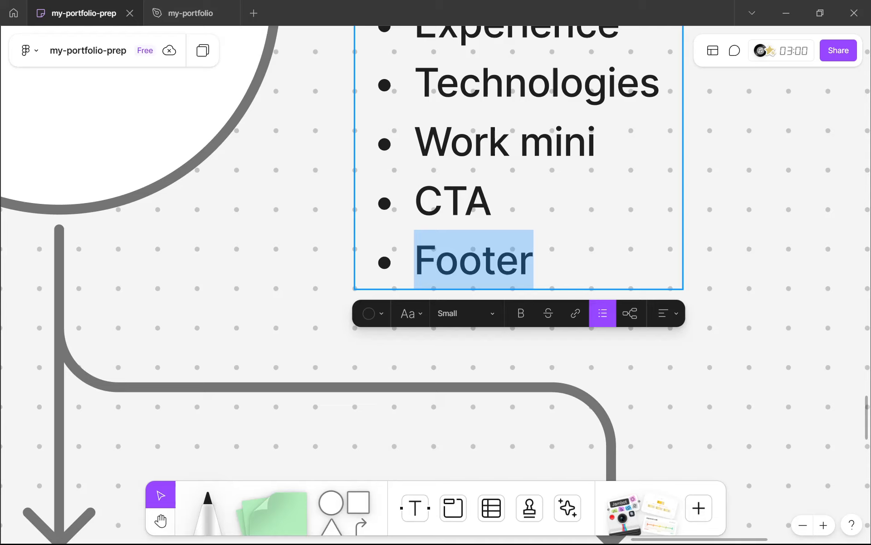
key("Left")
key("Right")
key("Right")
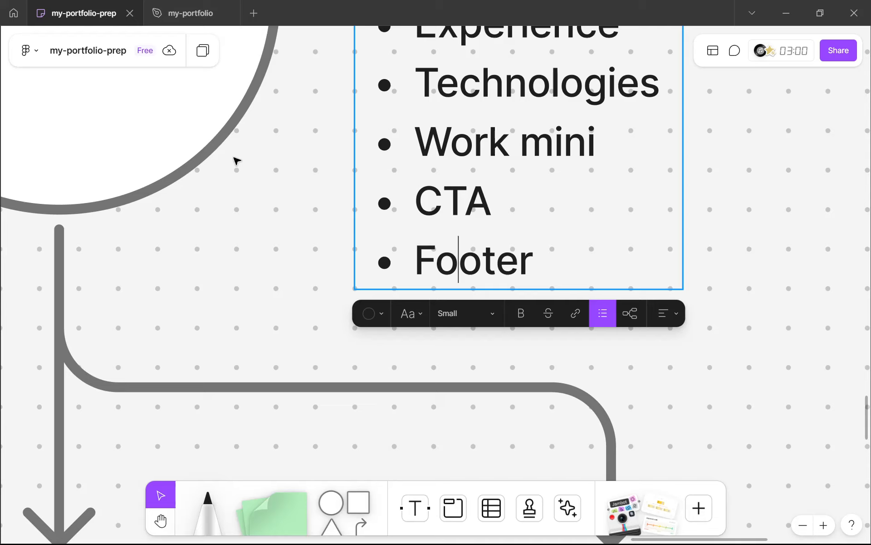
Switch to Chrome and examine the footers and layouts of the Dribbble My portfolio collection and the purple developer portfolio site
left_click(184, 5)
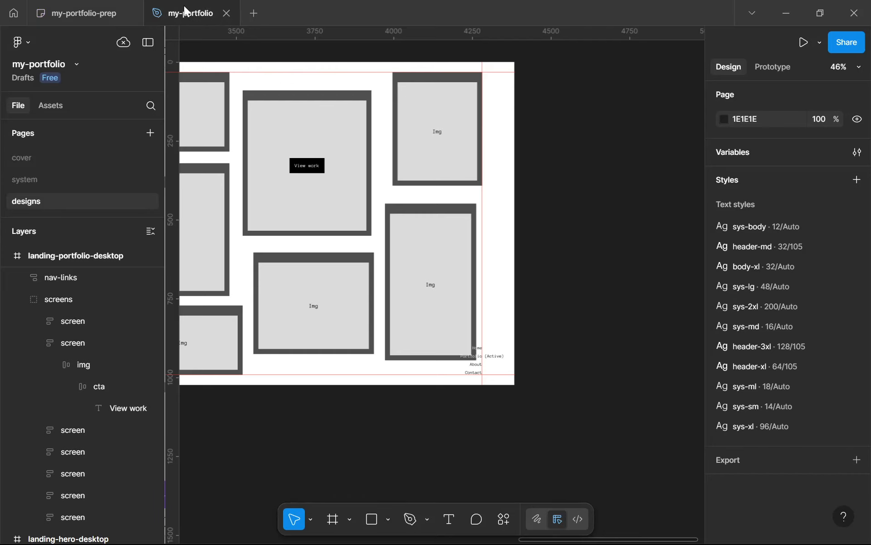
left_click(512, 528)
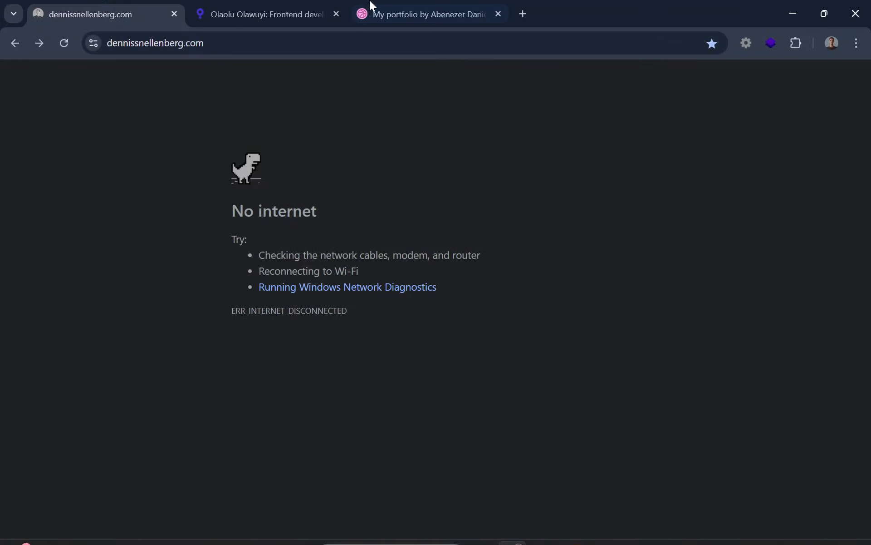
left_click(363, 13)
scroll(435, 204, "down", 6)
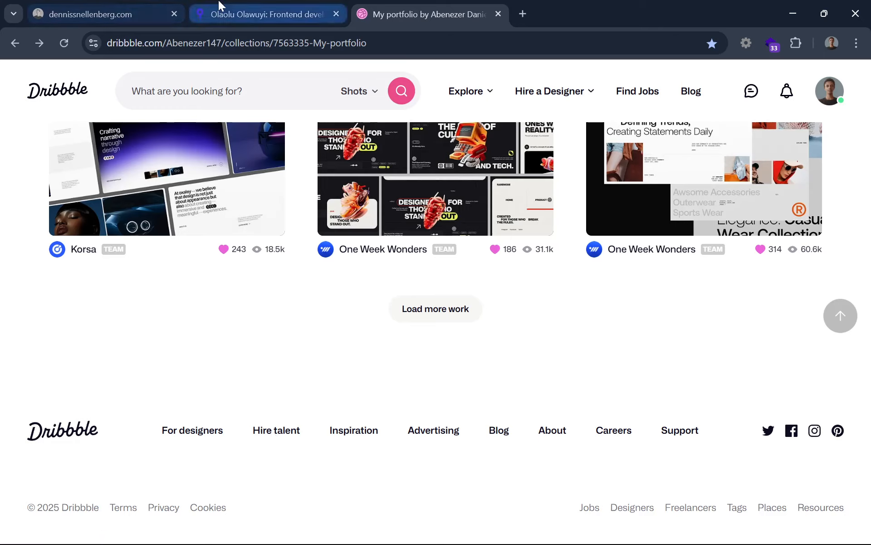
left_click(268, 14)
scroll(326, 257, "down", 15)
scroll(326, 256, "down", 4)
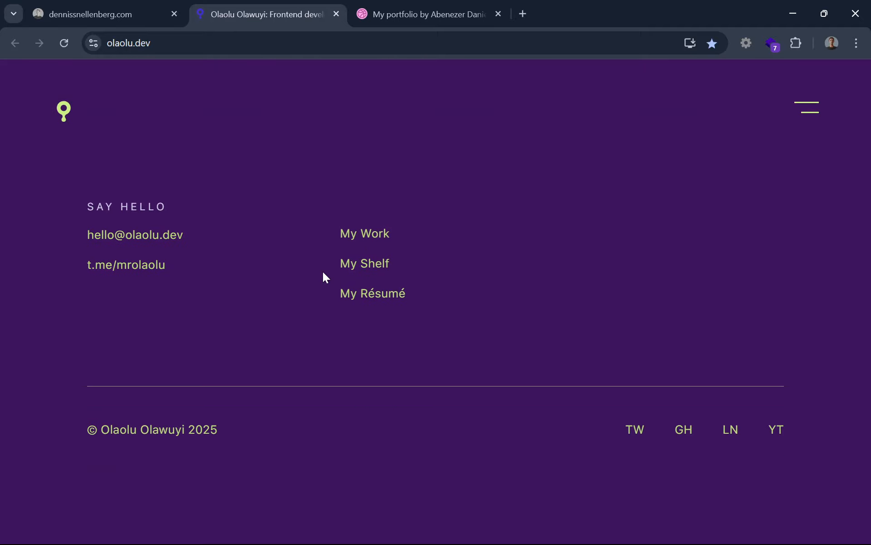
left_click(363, 9)
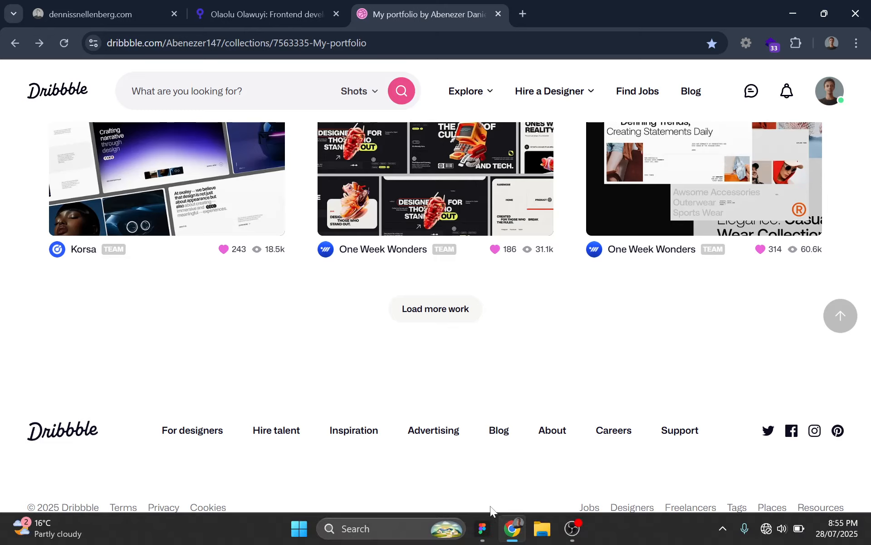
Switch back to Figma and check the whole landing-portfolio-desktop frame in my-portfolio
left_click(482, 529)
scroll(448, 412, "down", 3)
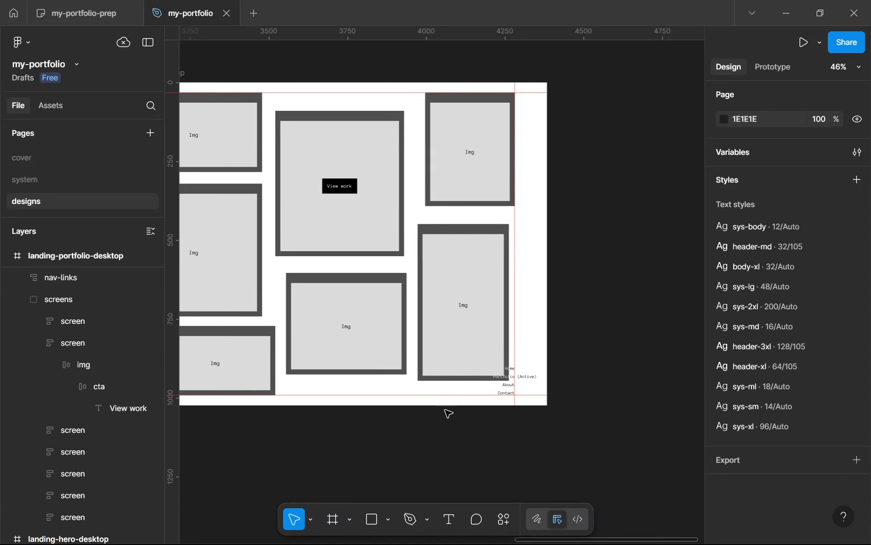
left_click_drag(416, 367, 488, 367)
scroll(488, 367, "up", 3)
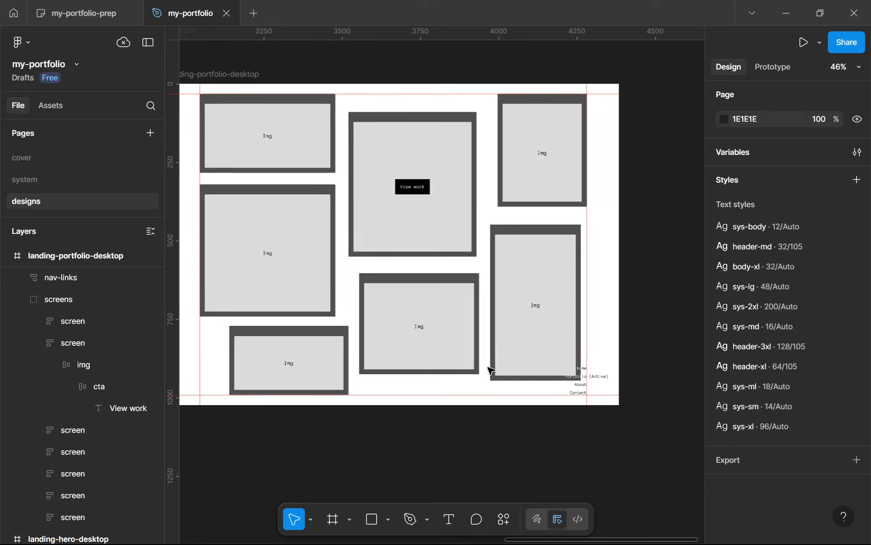
scroll(488, 367, "down", 7)
Review the full sitemap in my-portfolio-prep, examining the contents planned for the CTA, Portfolio and Work pages
left_click(97, 6)
scroll(321, 272, "down", 4)
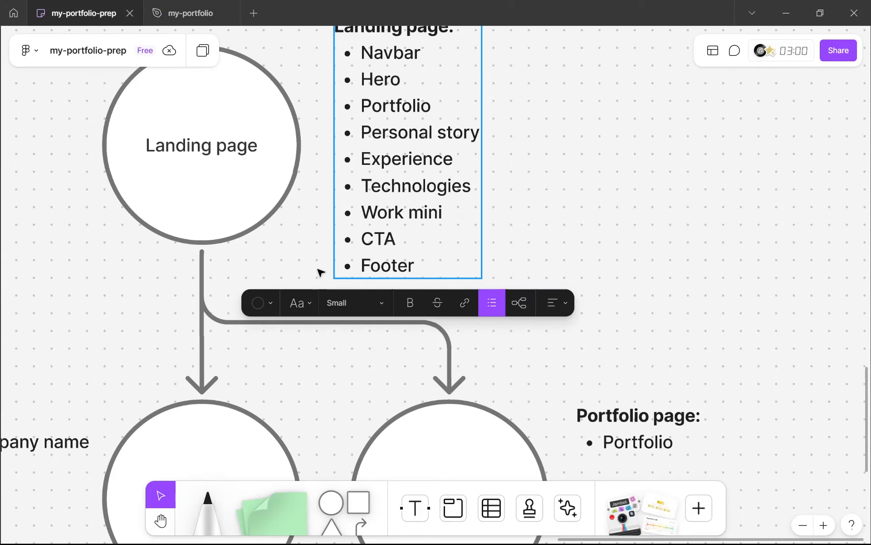
scroll(322, 272, "down", 6)
scroll(315, 305, "up", 4)
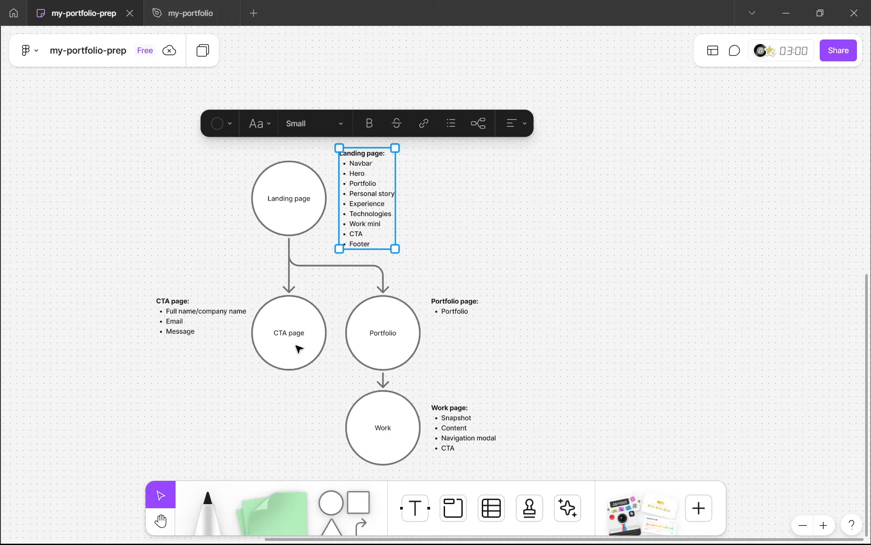
left_click(432, 315)
left_click(431, 395)
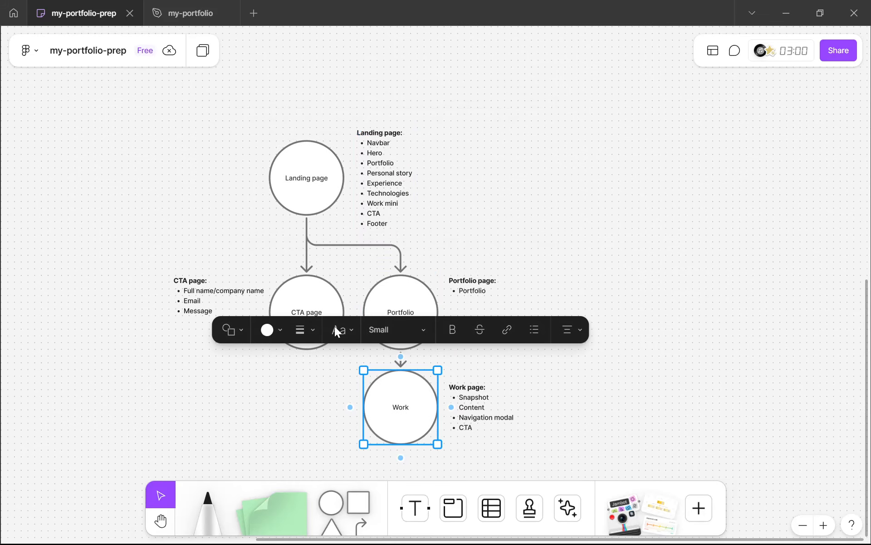
key("Escape")
left_click(200, 294)
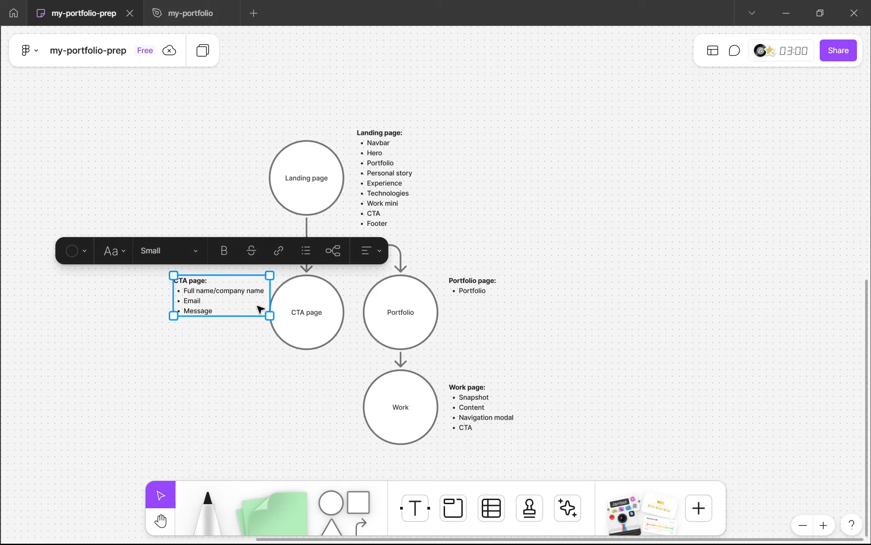
left_click(464, 294)
left_click(482, 403)
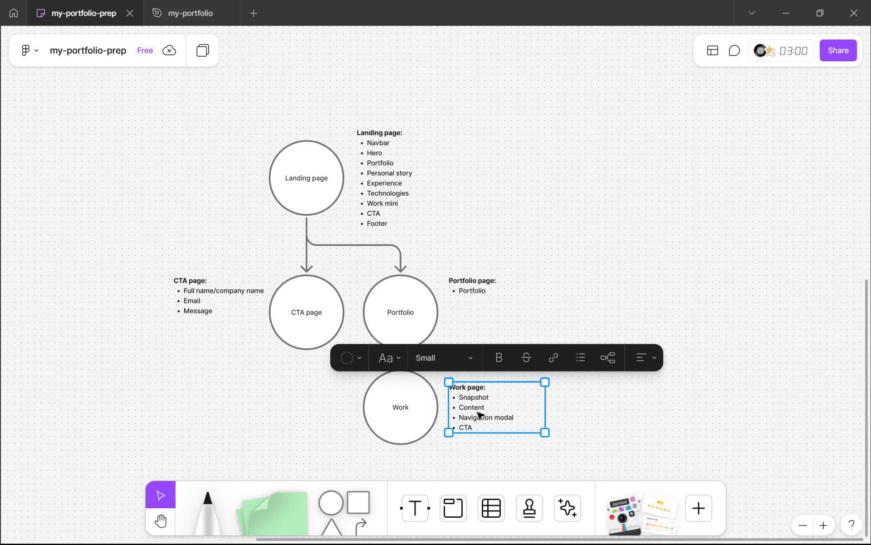
Examine the Full name/company name, Email and Message entries in the CTA page list of the sitemap
left_click(478, 408)
key("Escape")
scroll(204, 321, "up", 5)
double_click(194, 291)
left_click(193, 300)
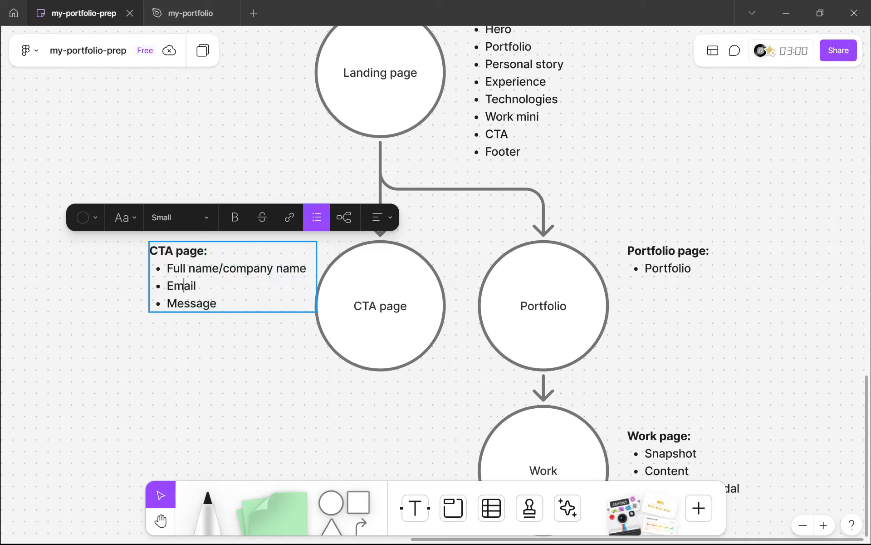
left_click_drag(197, 286, 166, 267)
left_click_drag(219, 304, 125, 263)
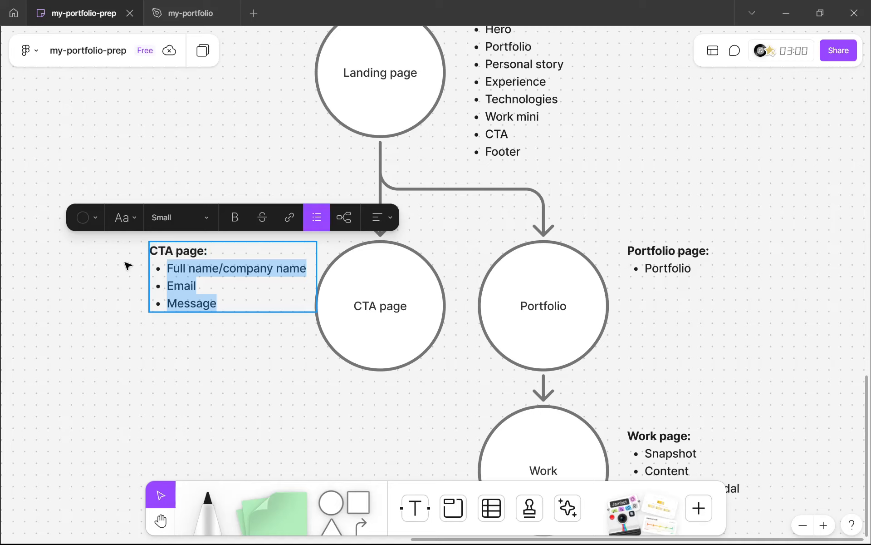
key("Escape")
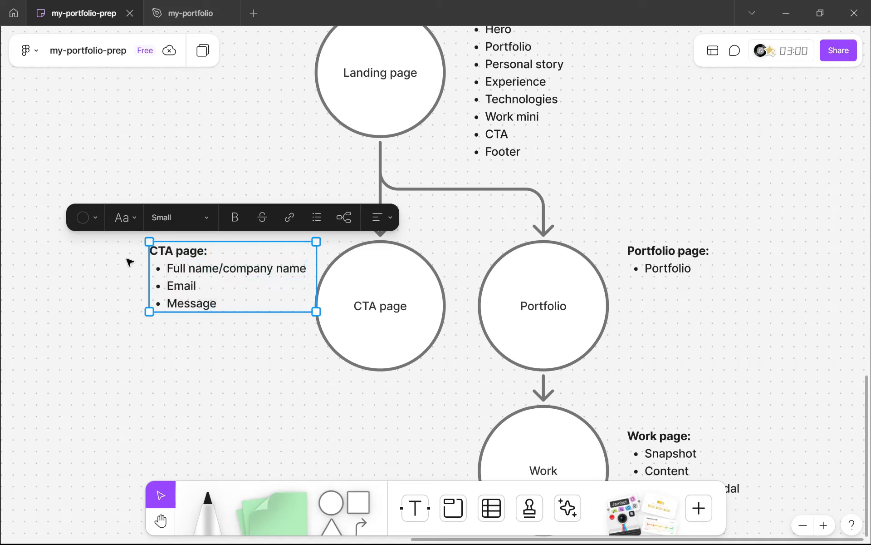
Switch to the my-portfolio file and hide the rulers around the canvas of the designs page
left_click(202, 5)
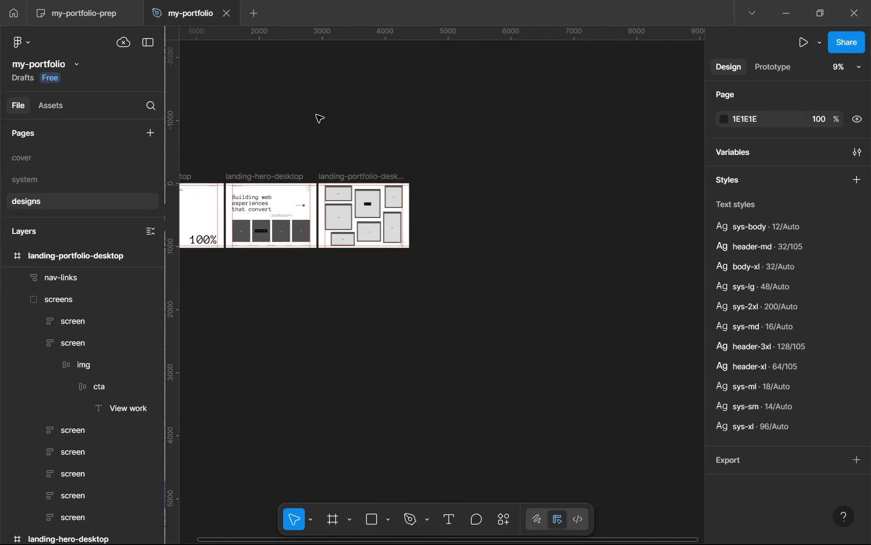
key("shift+r")
scroll(339, 132, "down", 3)
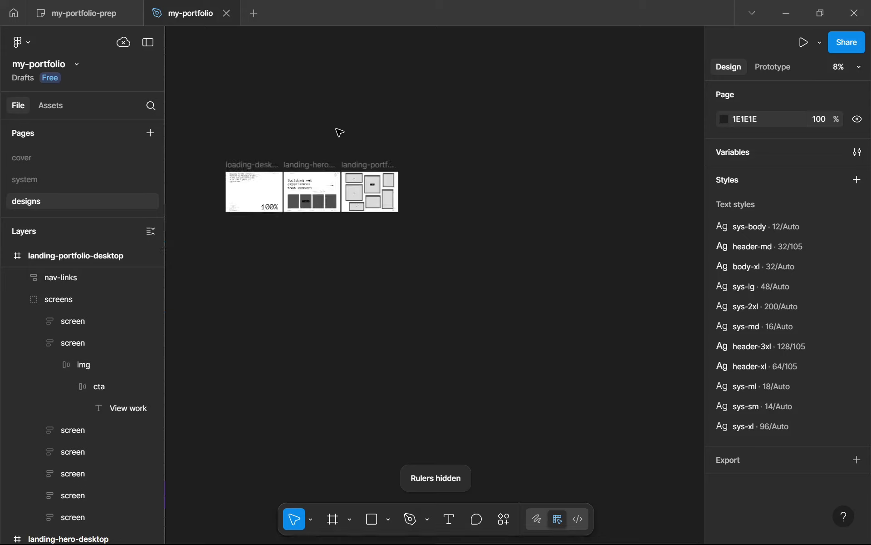
left_click_drag(340, 132, 396, 176)
scroll(395, 176, "up", 4)
scroll(509, 312, "up", 1)
left_click_drag(508, 312, 567, 297)
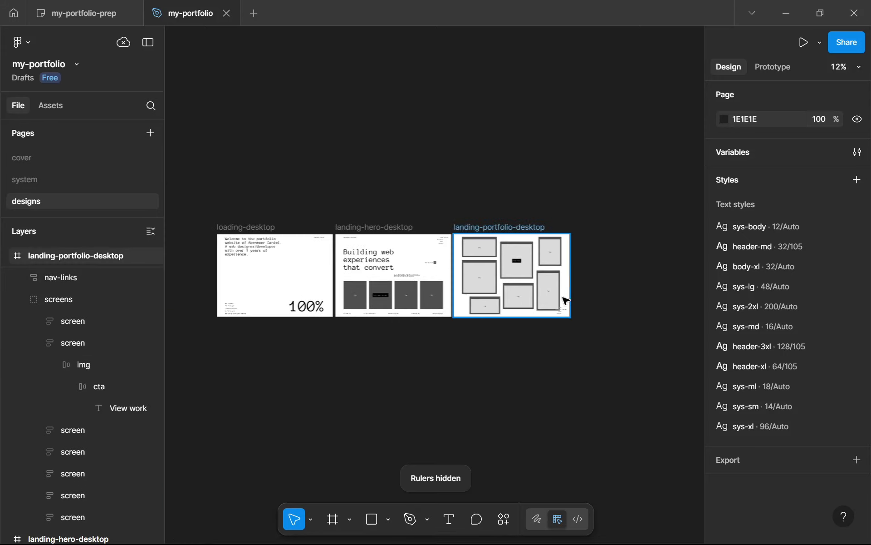
scroll(81, 306, "up", 1)
Collapse the landing-portfolio-desktop and landing-hero-desktop layers, and move landing-portfolio-desktop below landing-hero-desktop in the layer order
left_click(6, 278)
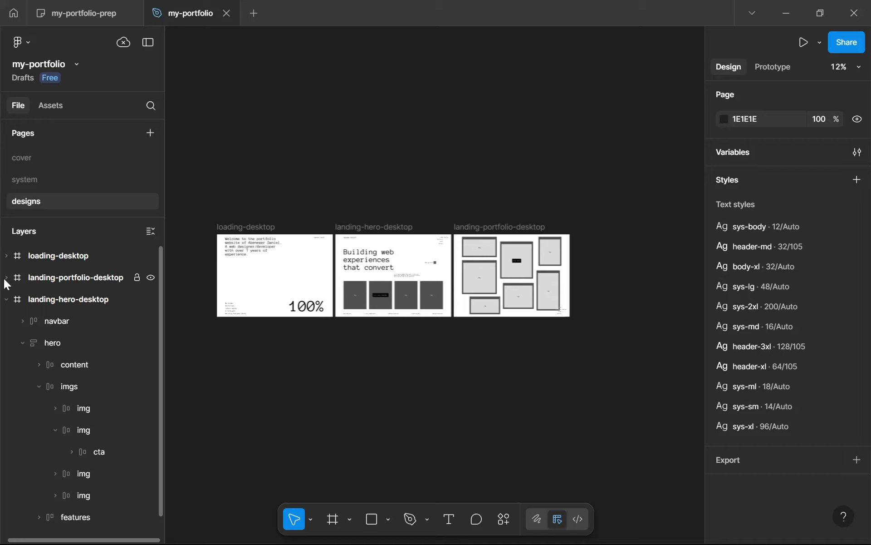
left_click(6, 300)
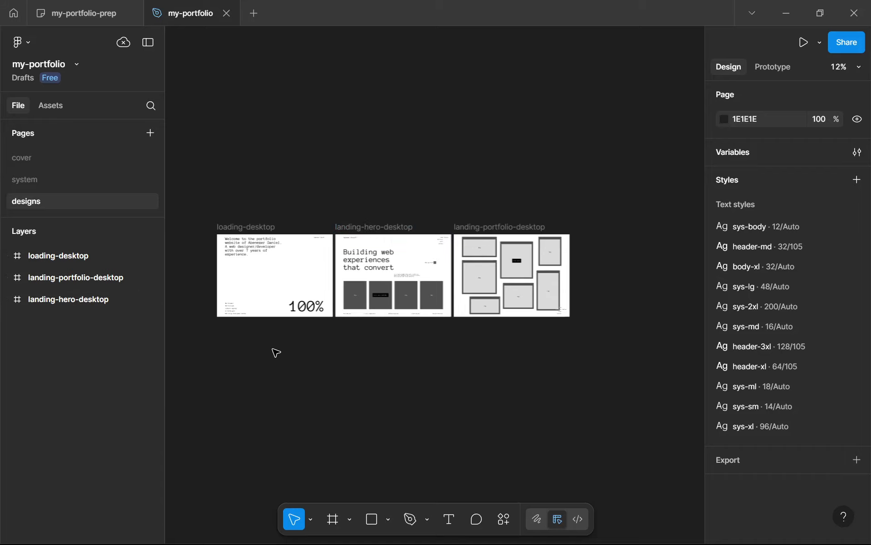
left_click_drag(272, 348, 335, 366)
left_click_drag(97, 287, 101, 314)
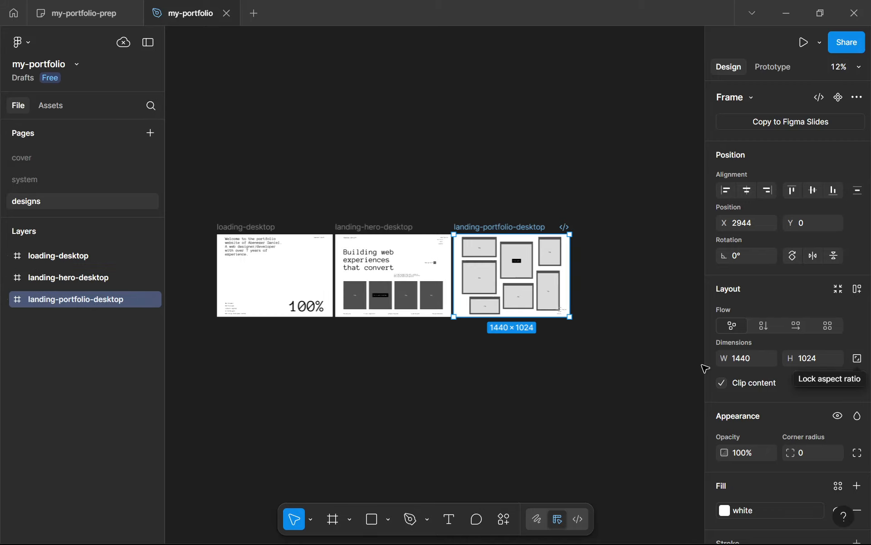
Deselect the frame and check the landing-portfolio-desktop layout up close
left_click_drag(704, 366, 487, 338)
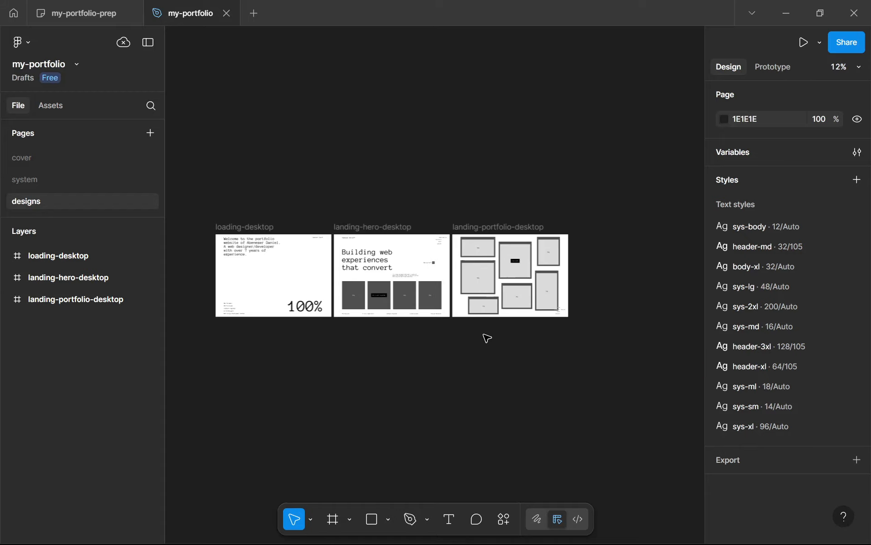
scroll(529, 312, "up", 5)
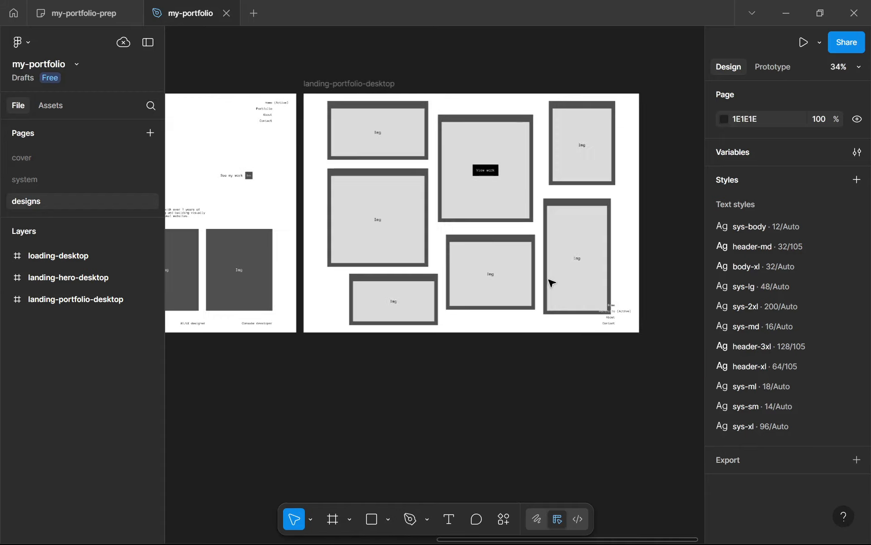
scroll(551, 284, "up", 1)
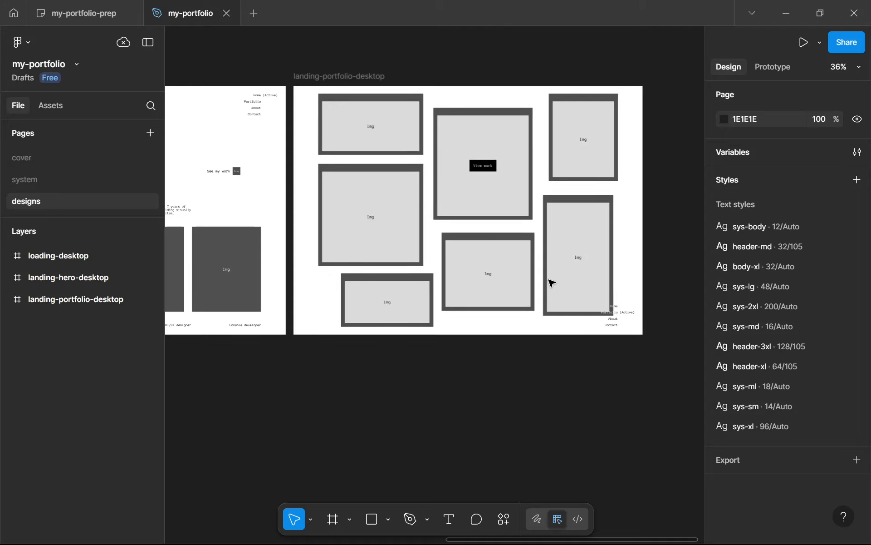